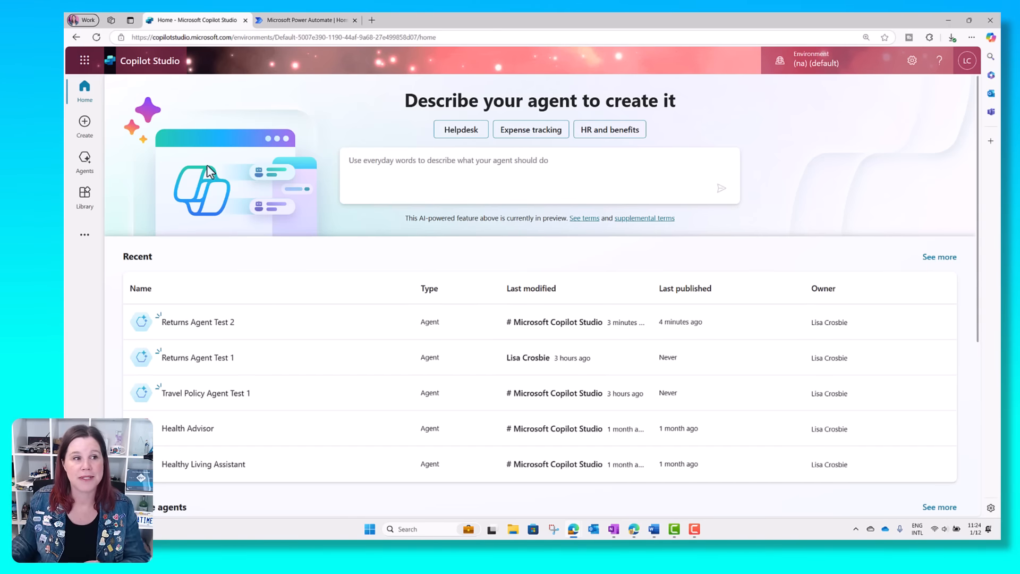
Step: Start a new agent, skip the conversational setup to configure it directly, and name it Returns Agent
{"action": "left_click", "coordinate": [85, 126]}
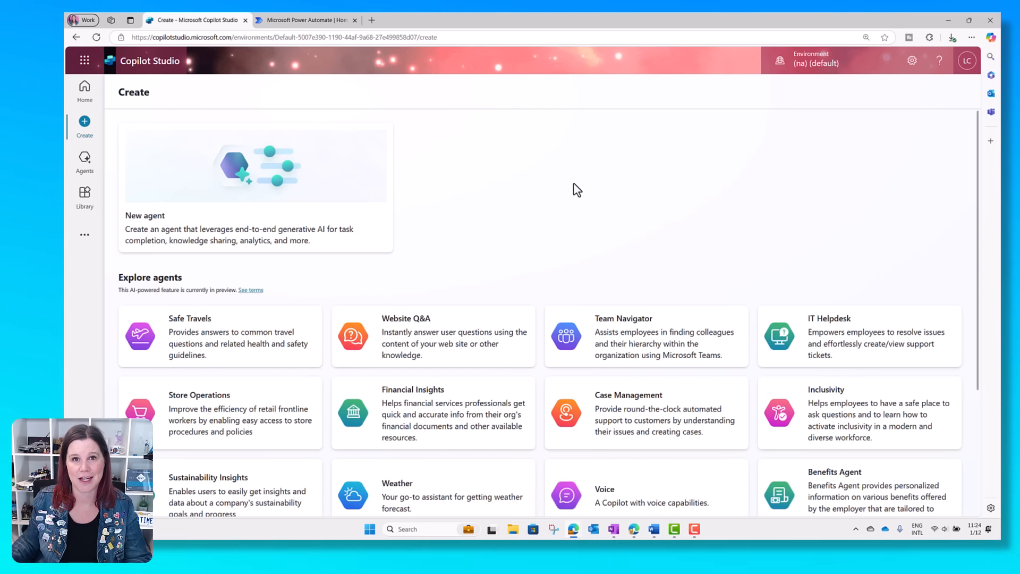
{"action": "left_click", "coordinate": [246, 234]}
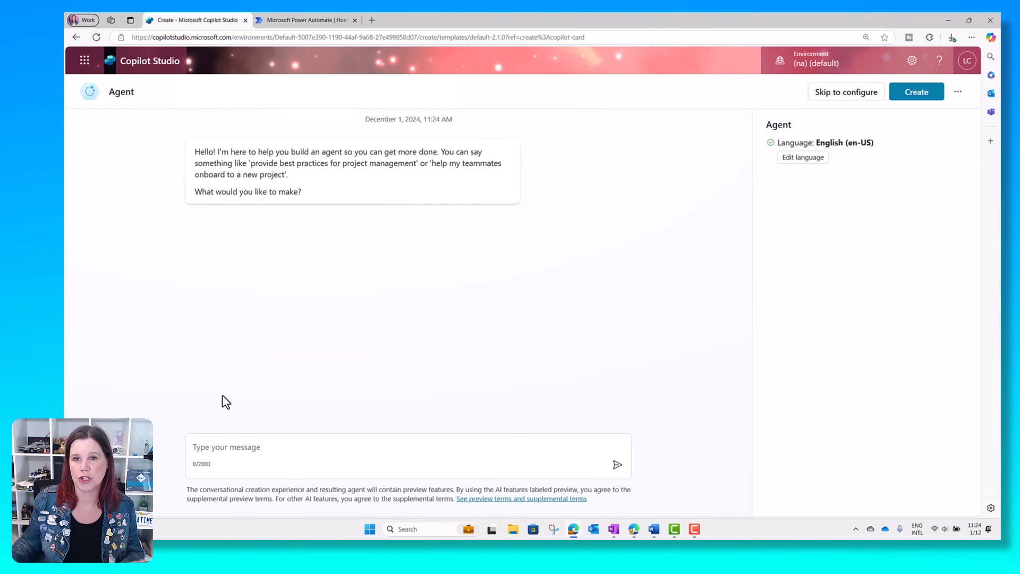
{"action": "left_click", "coordinate": [837, 96]}
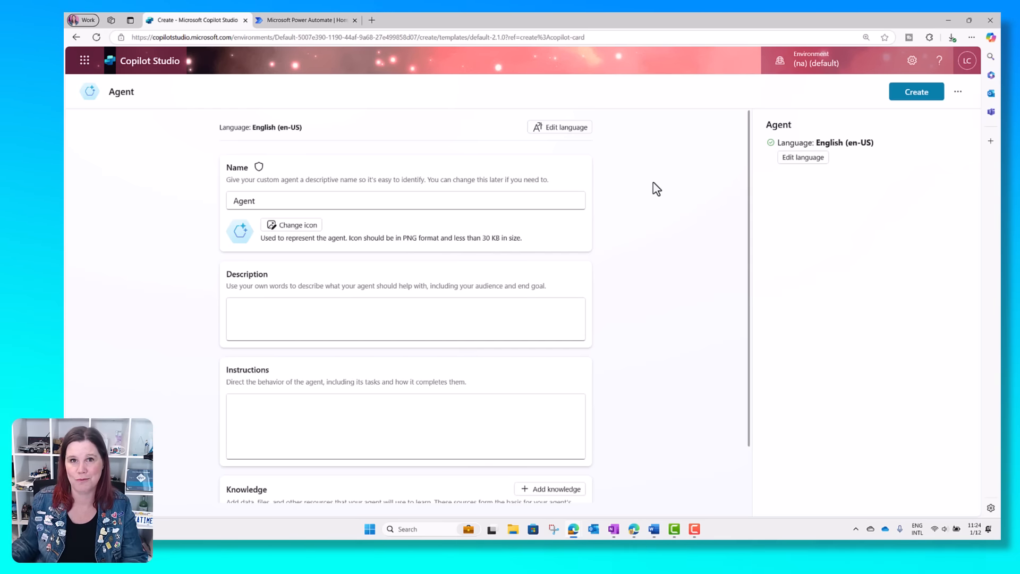
{"action": "double_click", "coordinate": [282, 203]}
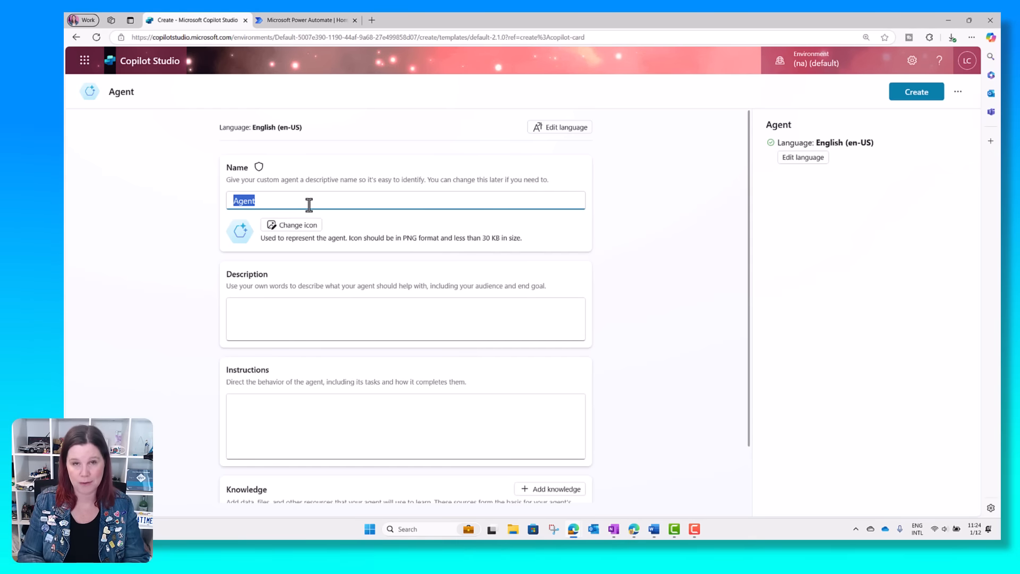
{"action": "type", "text": "Returns Agent"}
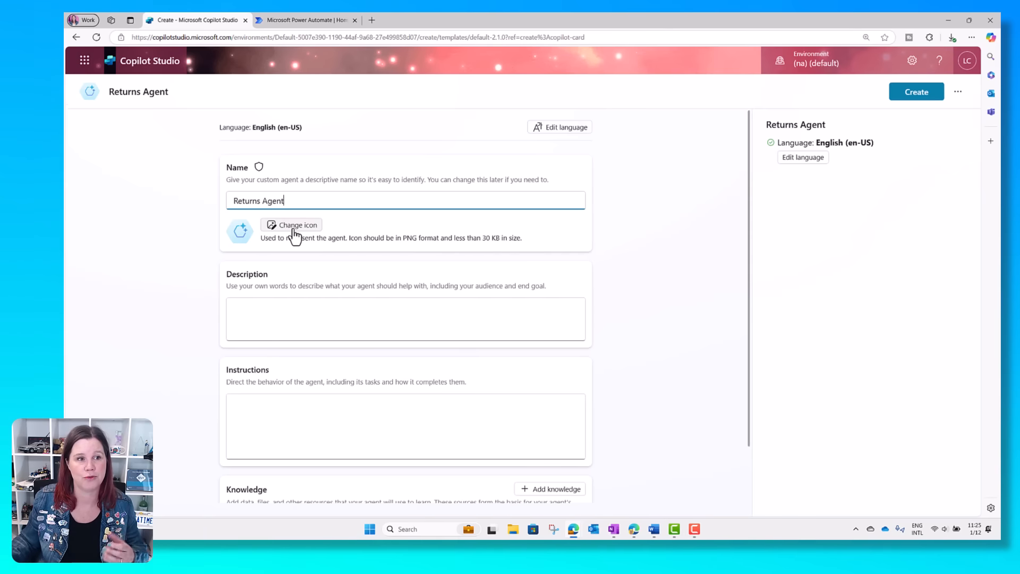
Step: Paste in the prepared description of a friendly customer-service agent that assesses return requests against the company returns policy, and create the agent
{"action": "left_click", "coordinate": [268, 316]}
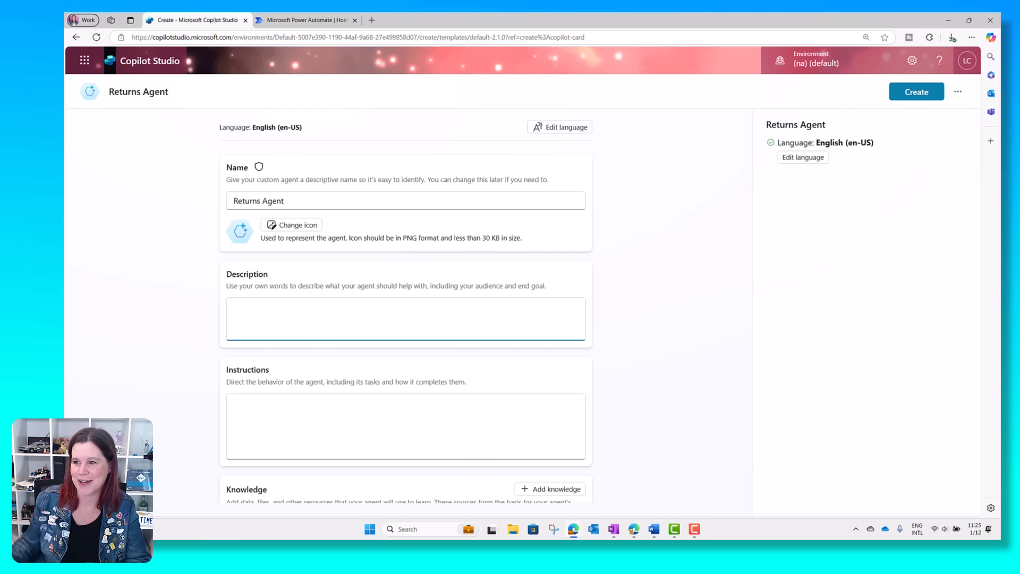
{"action": "key", "text": "alt+Tab"}
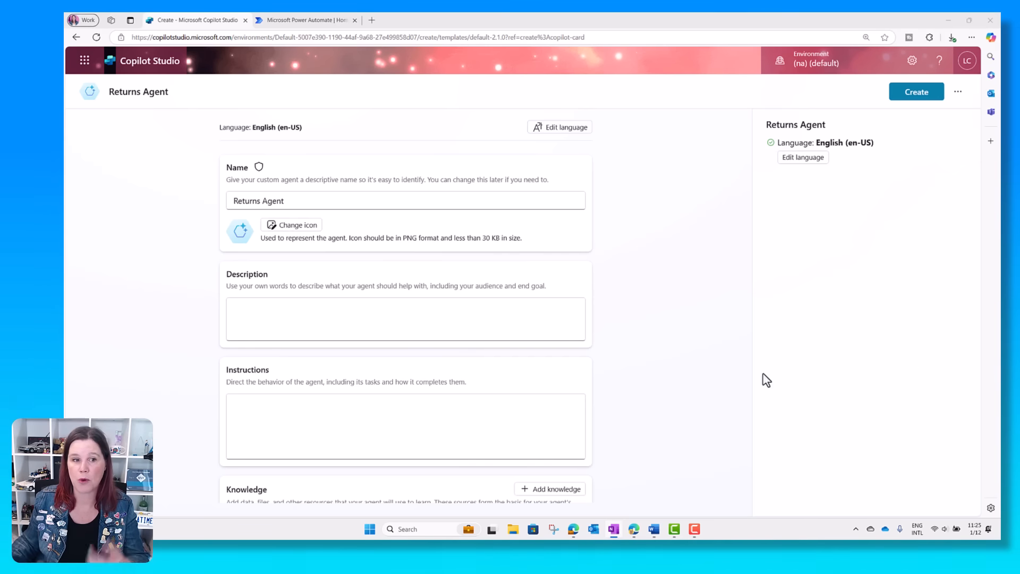
{"action": "left_click", "coordinate": [469, 303]}
{"action": "key", "text": "ctrl+v"}
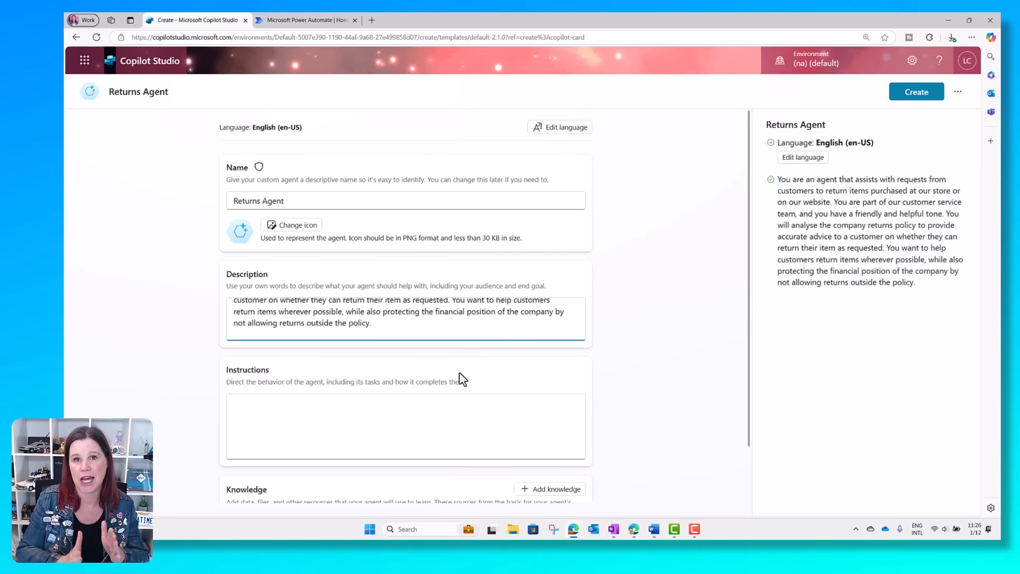
{"action": "scroll", "coordinate": [425, 377], "scroll_direction": "down", "scroll_amount": 2}
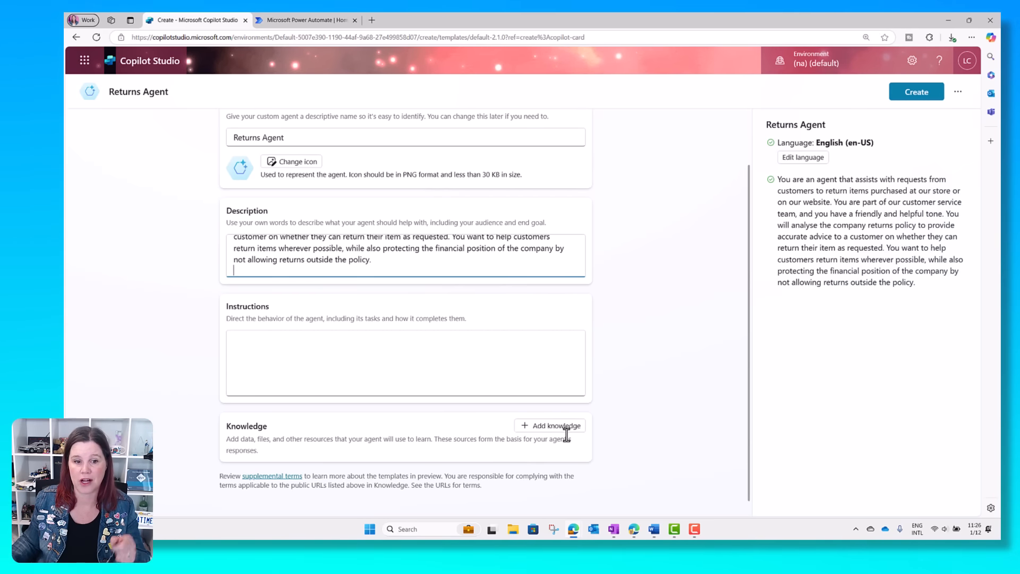
{"action": "left_click", "coordinate": [913, 96]}
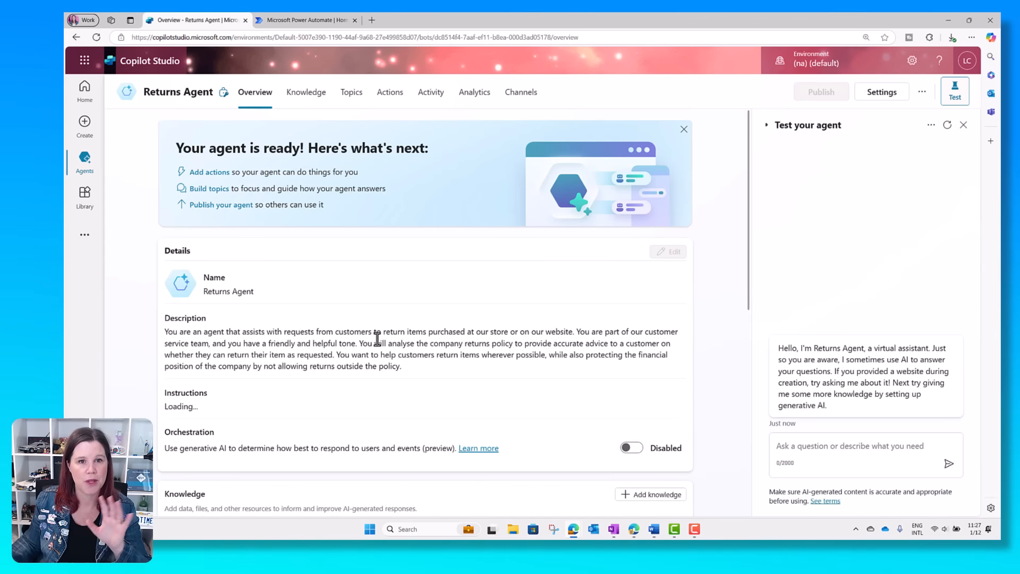
Step: Review the new agent's overview sections and enable generative AI orchestration for responding to users and events
{"action": "scroll", "coordinate": [359, 298], "scroll_direction": "down", "scroll_amount": 5}
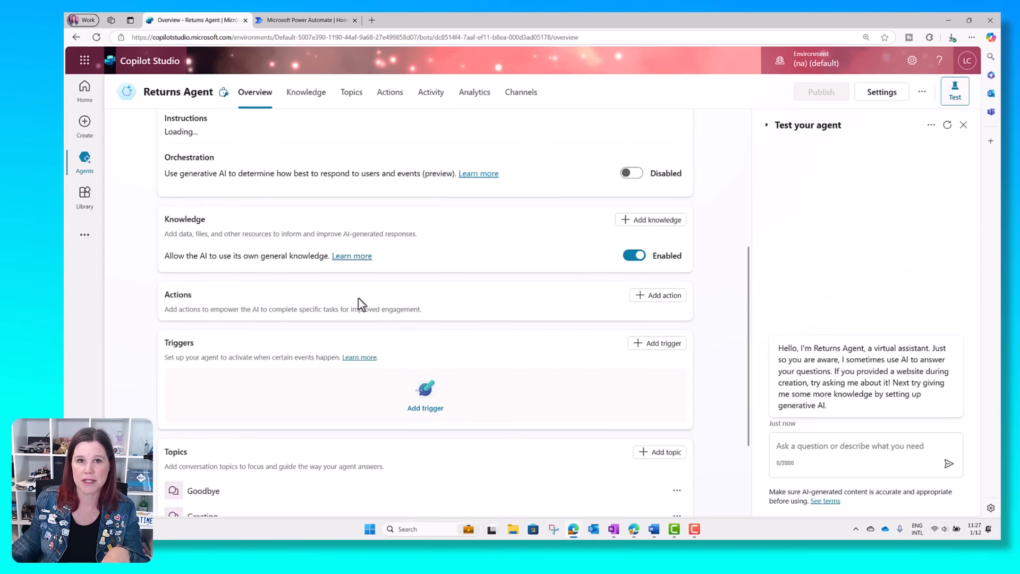
{"action": "scroll", "coordinate": [359, 302], "scroll_direction": "down", "scroll_amount": 3}
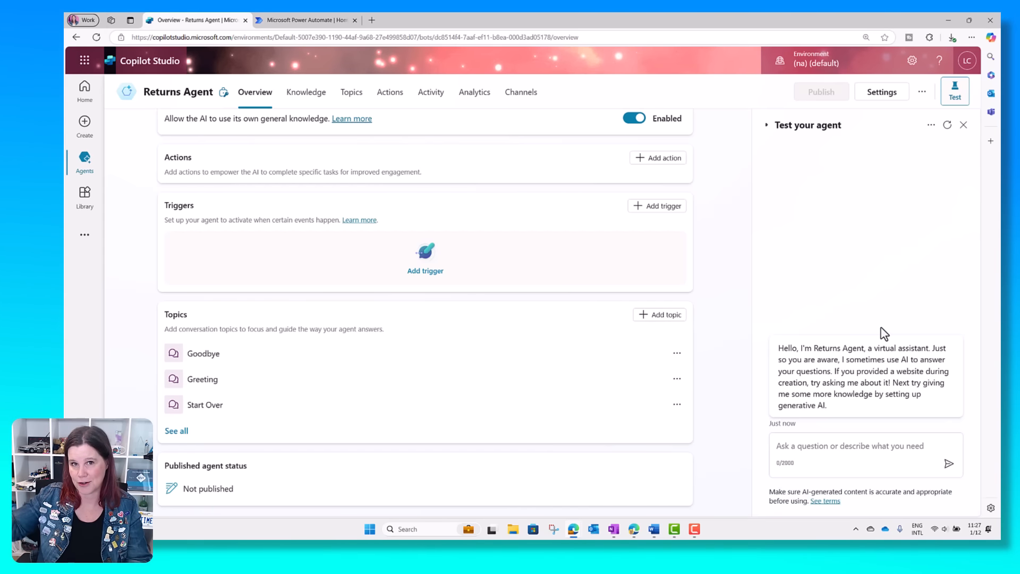
{"action": "scroll", "coordinate": [514, 341], "scroll_direction": "up", "scroll_amount": 3}
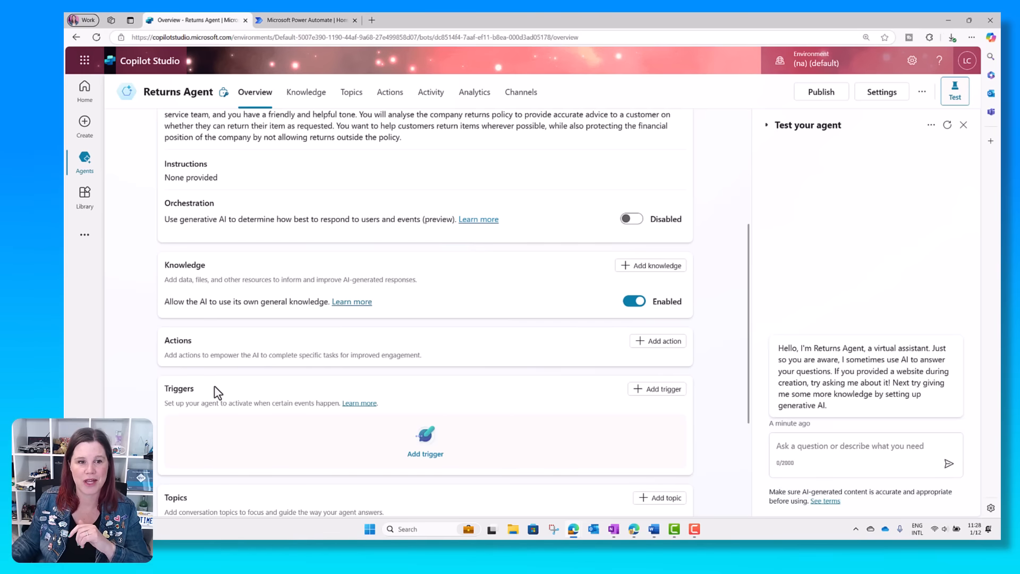
{"action": "scroll", "coordinate": [423, 391], "scroll_direction": "up", "scroll_amount": 5}
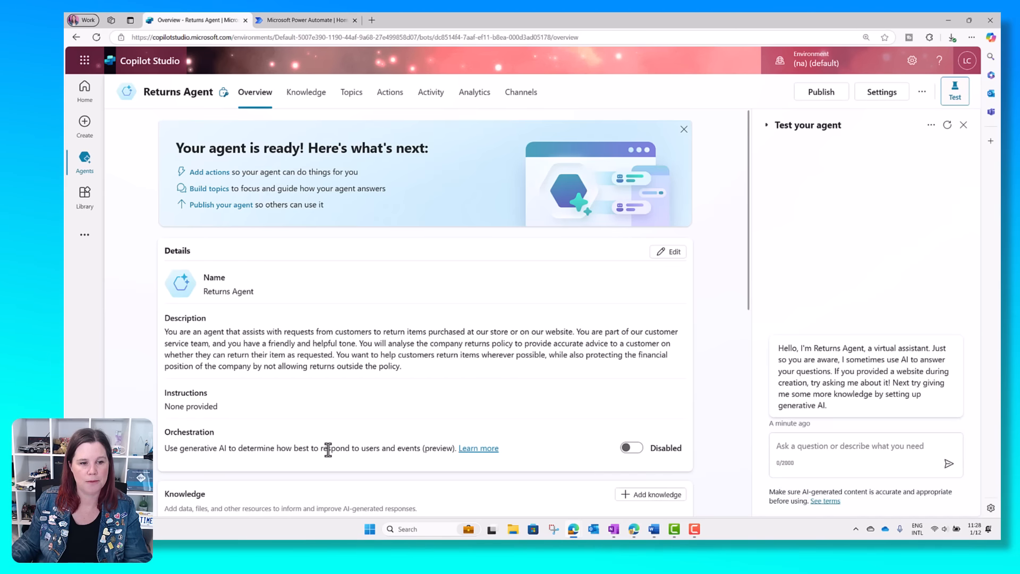
{"action": "left_click", "coordinate": [630, 447]}
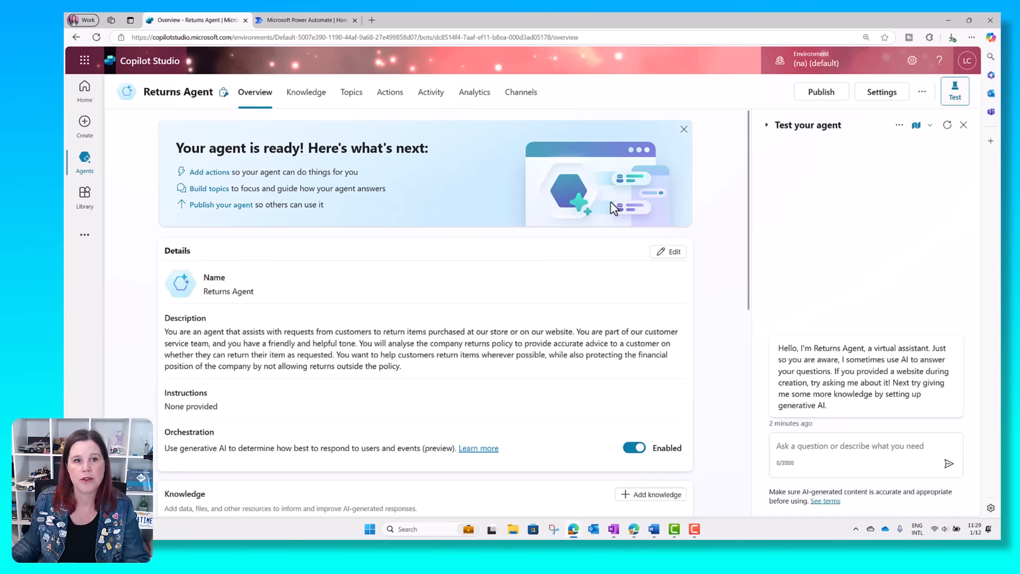
Step: Check the agent's generative AI settings for interaction mode and content moderation, and return to the overview
{"action": "left_click", "coordinate": [882, 92]}
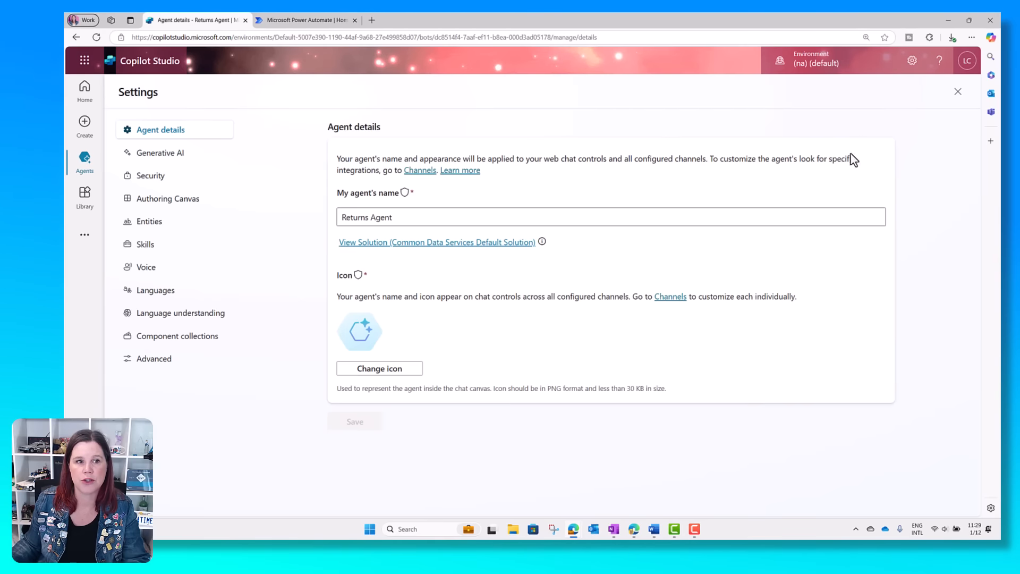
{"action": "left_click", "coordinate": [149, 159]}
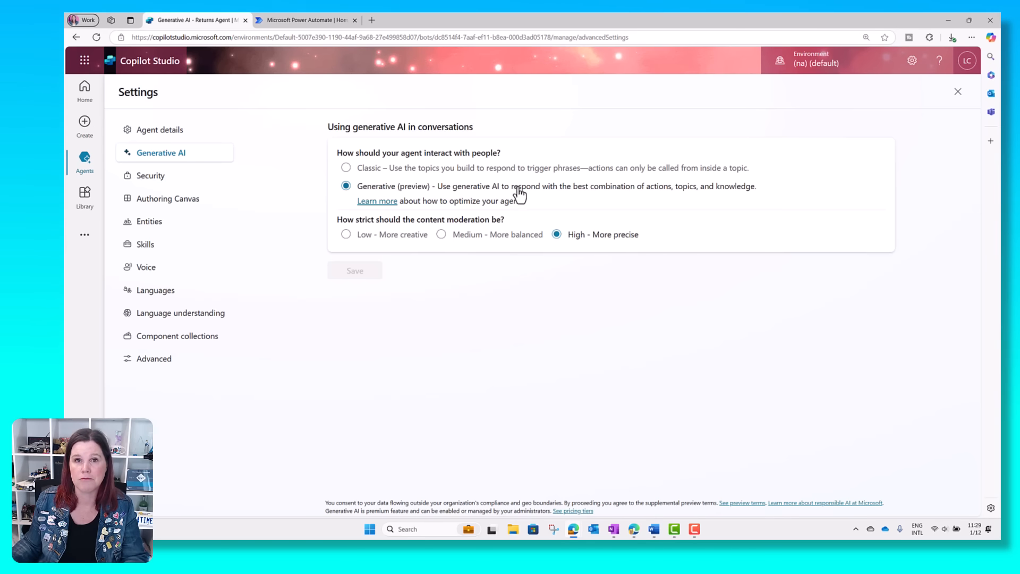
{"action": "left_click", "coordinate": [957, 92]}
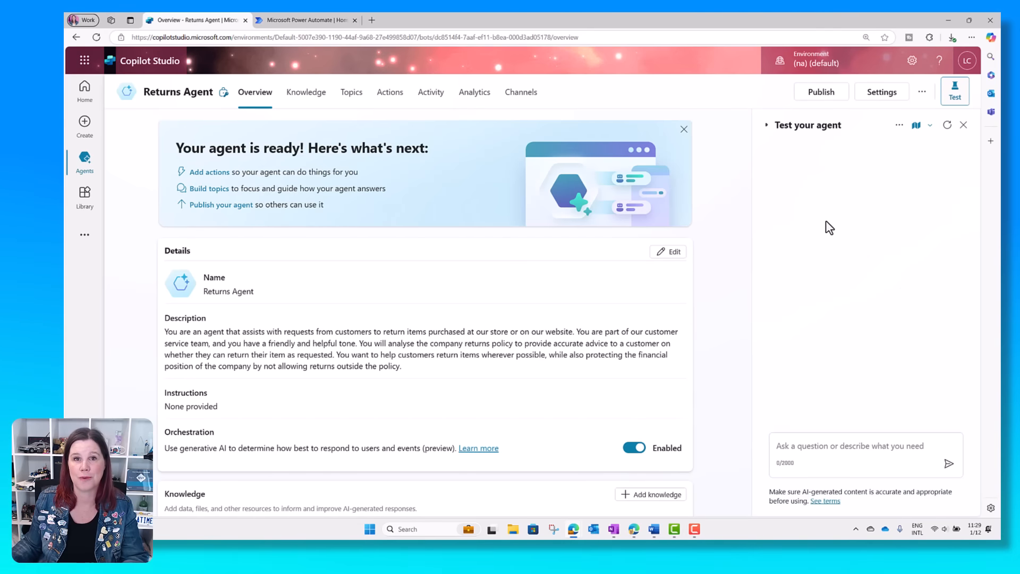
Step: Upload the file Contoso Returns Policy.docx as a new knowledge source for the agent
{"action": "scroll", "coordinate": [584, 287], "scroll_direction": "down", "scroll_amount": 3}
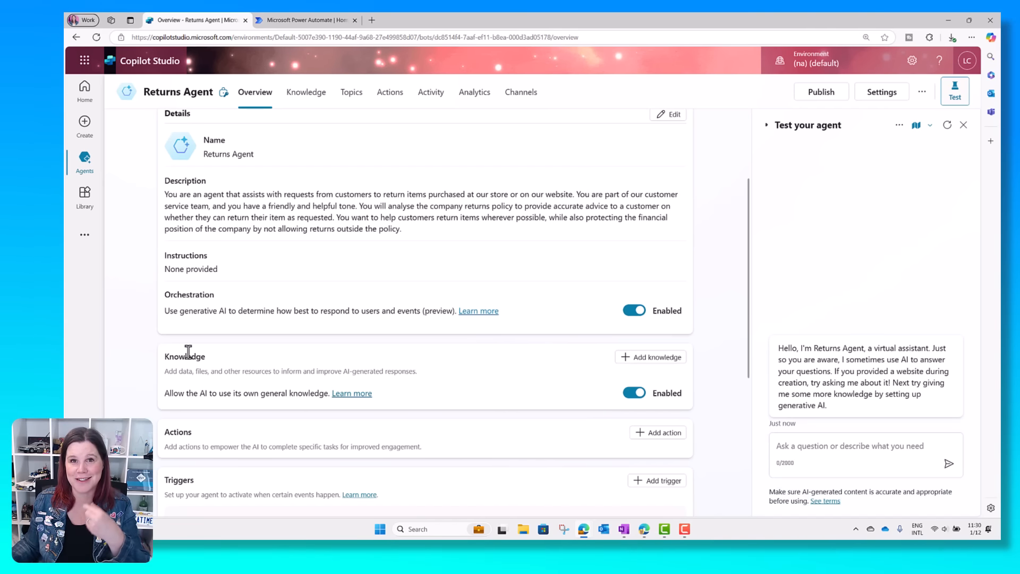
{"action": "left_click", "coordinate": [639, 359]}
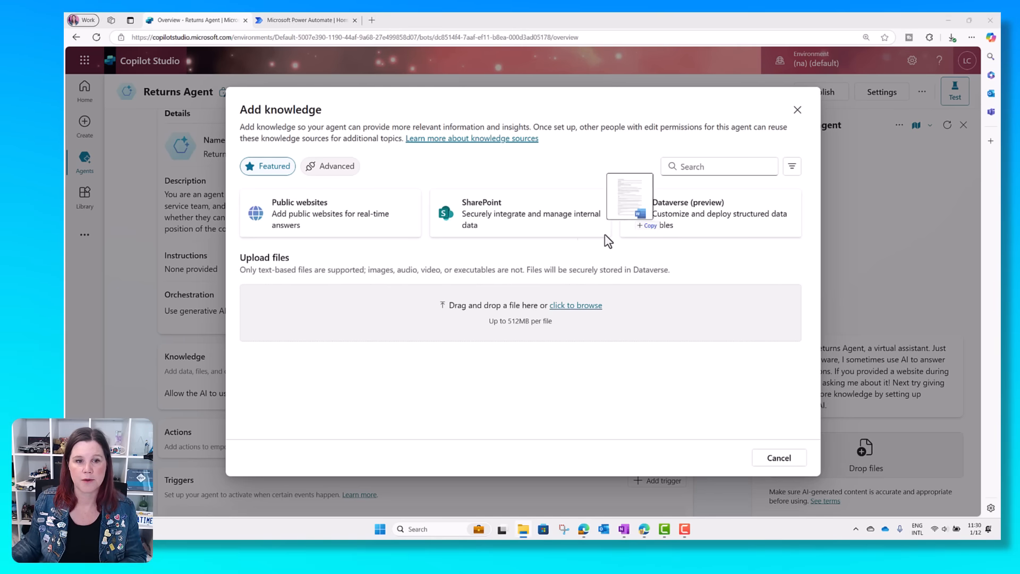
{"action": "left_click_drag", "start_coordinate": [605, 235], "coordinate": [511, 311]}
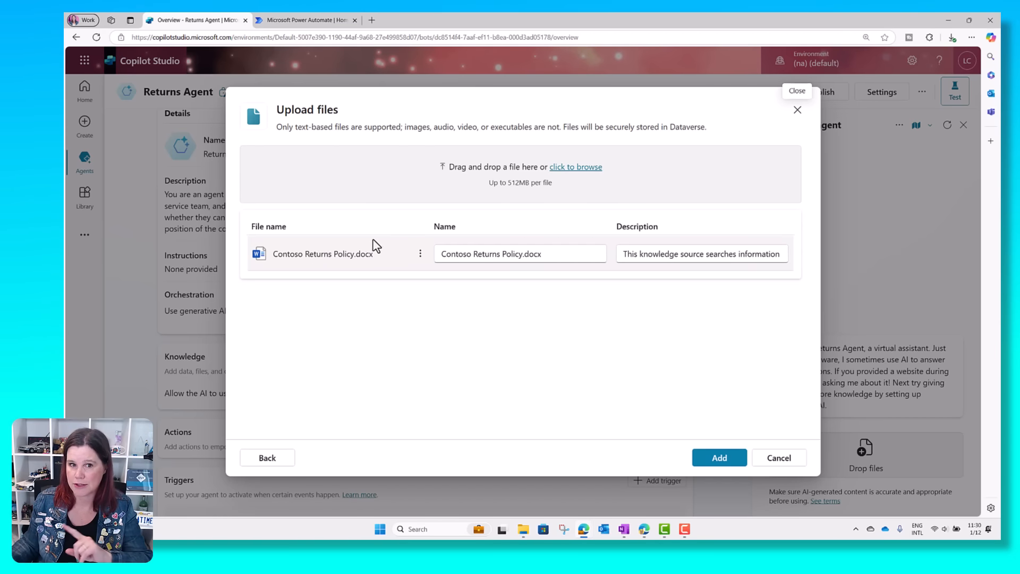
Step: Reword the file's description as "This knowledge source outlines the returns policy based on different payment methods" and add it to the agent's knowledge
{"action": "left_click", "coordinate": [636, 253]}
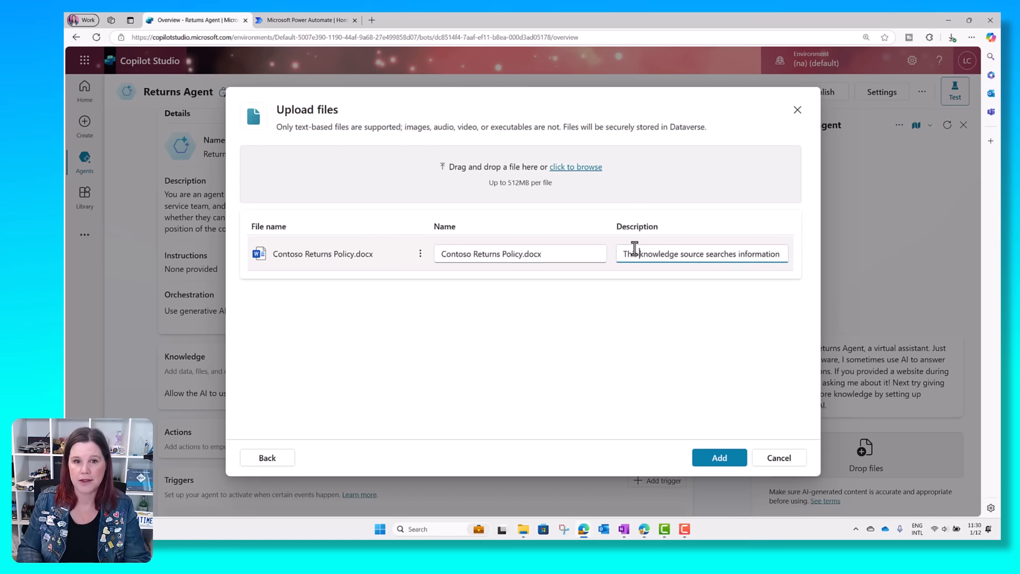
{"action": "key", "text": "Right"}
{"action": "key", "text": "Right"}
{"action": "key", "text": "Right"}
{"action": "key", "text": "Right"}
{"action": "key", "text": "Right"}
{"action": "key", "text": "Right"}
{"action": "key", "text": "Right"}
{"action": "key", "text": "Right"}
{"action": "key", "text": "Right"}
{"action": "key", "text": "Right"}
{"action": "key", "text": "Right"}
{"action": "key", "text": "Right"}
{"action": "key", "text": "Right"}
{"action": "key", "text": "Right"}
{"action": "key", "text": "Right"}
{"action": "key", "text": "Right"}
{"action": "key", "text": "Right"}
{"action": "key", "text": "shift+Right"}
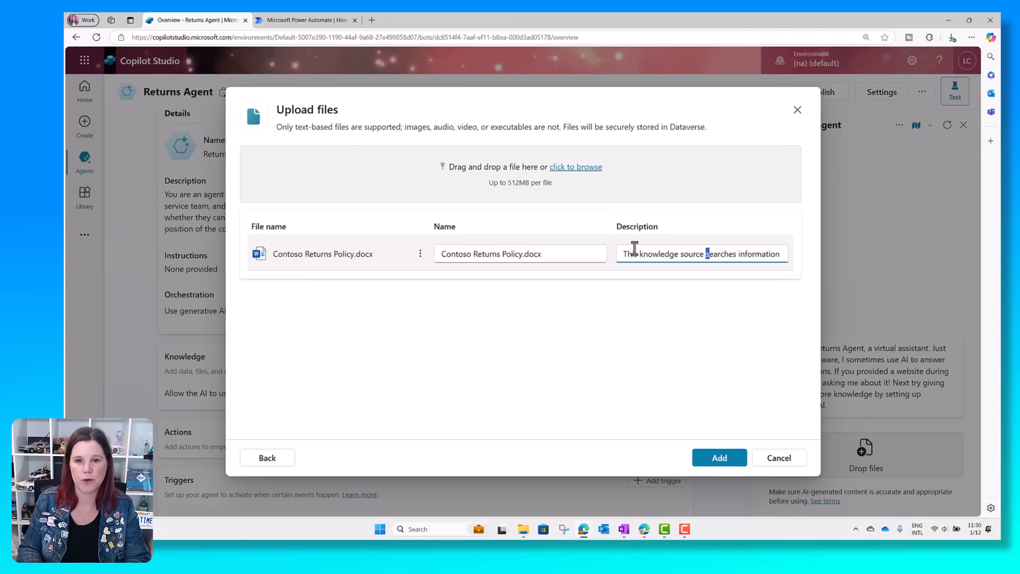
{"action": "key", "text": "ctrl+shift+Right"}
{"action": "key", "text": "ctrl+shift+Right"}
{"action": "key", "text": "ctrl+shift+Right"}
{"action": "key", "text": "ctrl+shift+Right"}
{"action": "key", "text": "ctrl+shift+Right"}
{"action": "key", "text": "ctrl+shift+Right"}
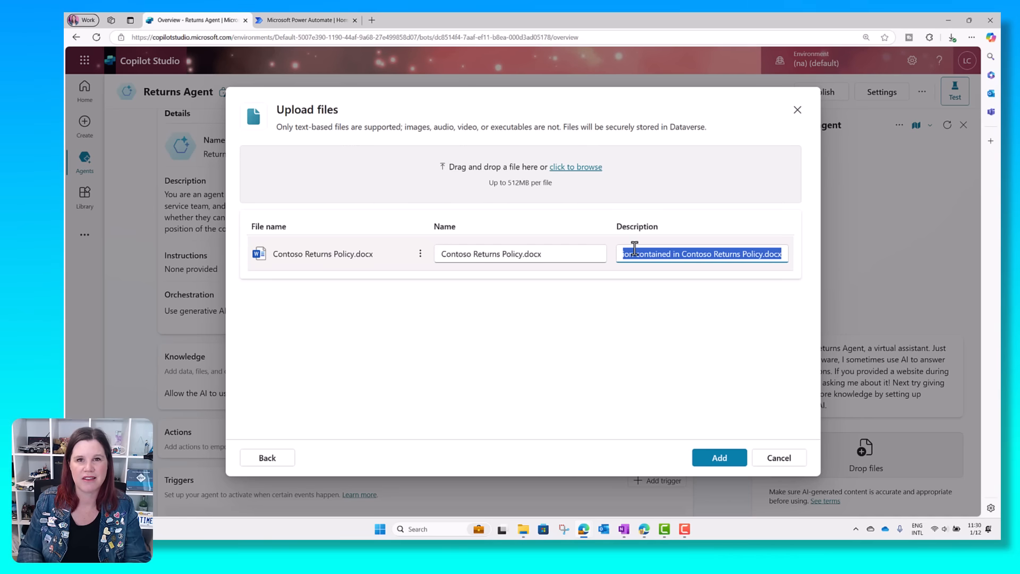
{"action": "key", "text": "BackSpace"}
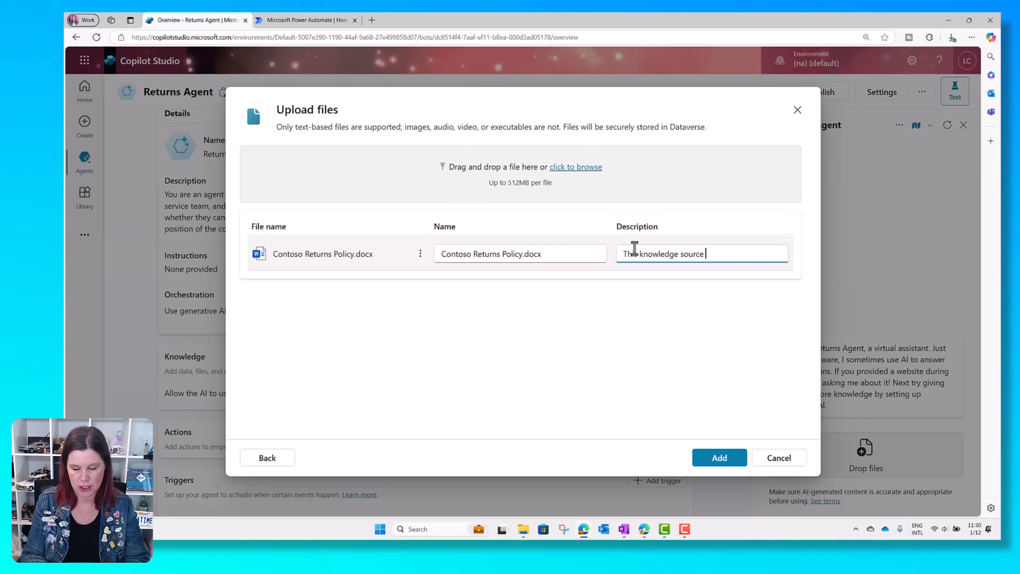
{"action": "type", "text": "and"}
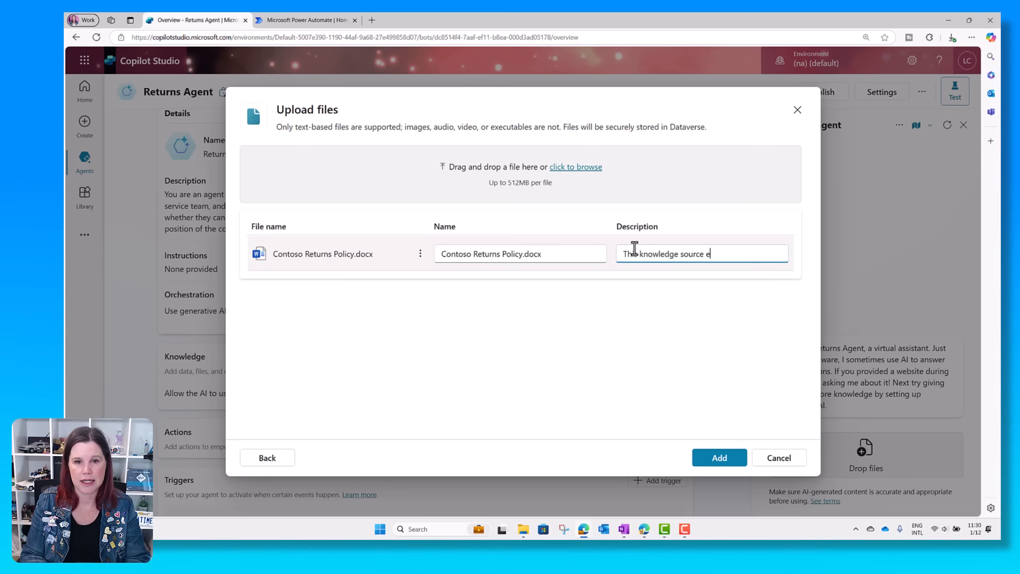
{"action": "key", "text": "BackSpace"}
{"action": "key", "text": "BackSpace"}
{"action": "key", "text": "BackSpace"}
{"action": "type", "text": "outlines the returns p"}
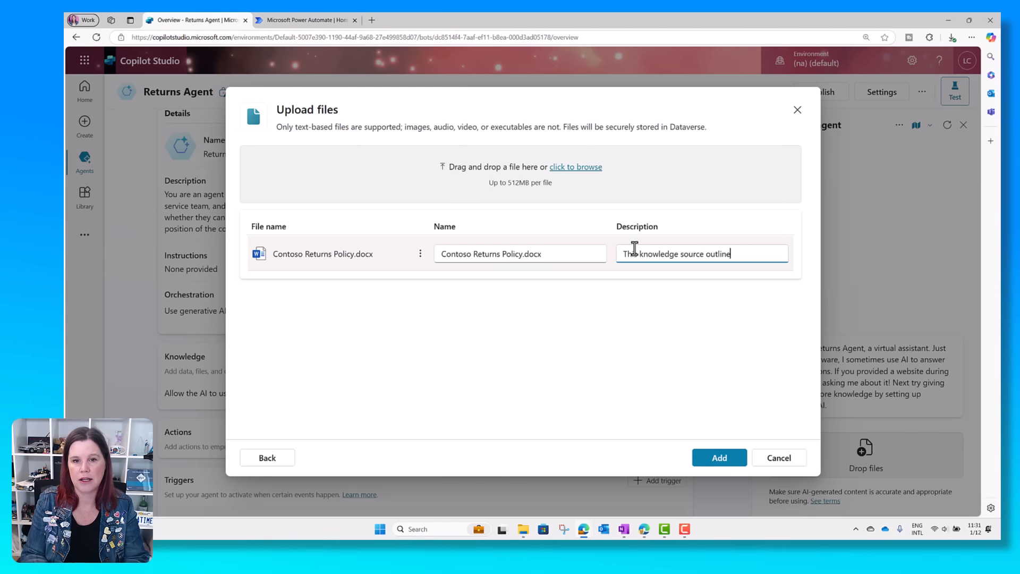
{"action": "type", "text": "olicy"}
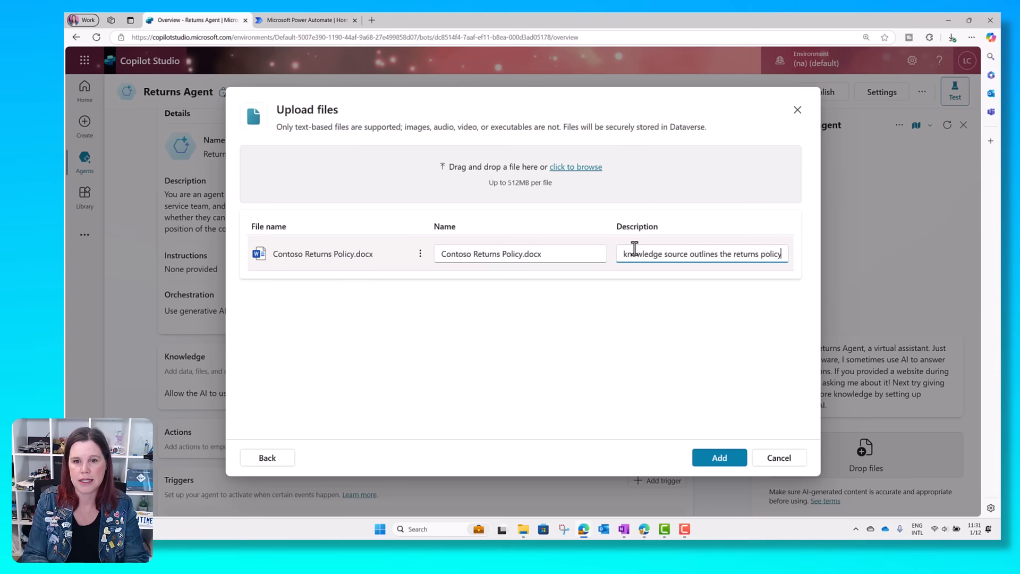
{"action": "type", "text": " based on differ"}
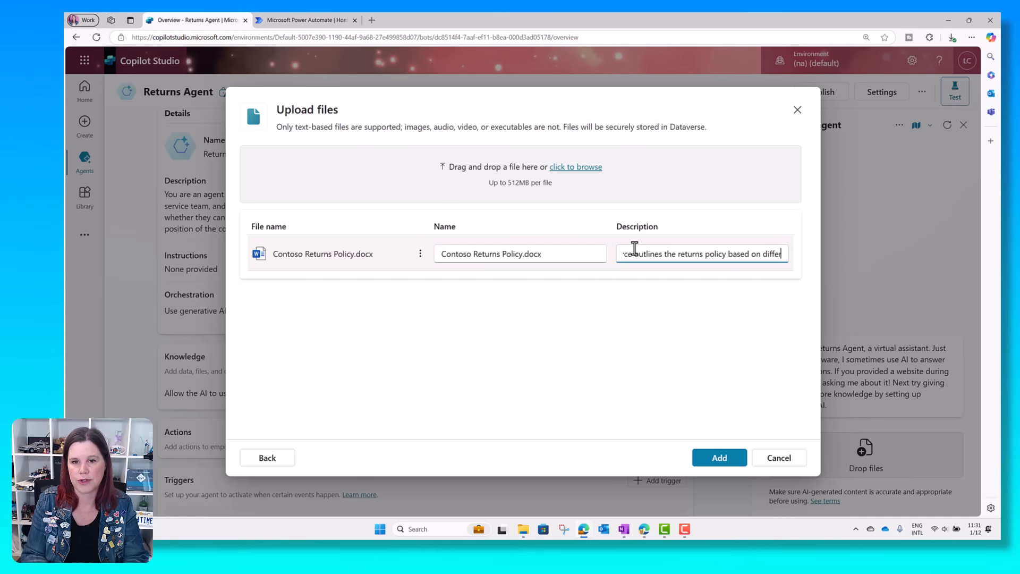
{"action": "type", "text": "ent paym"}
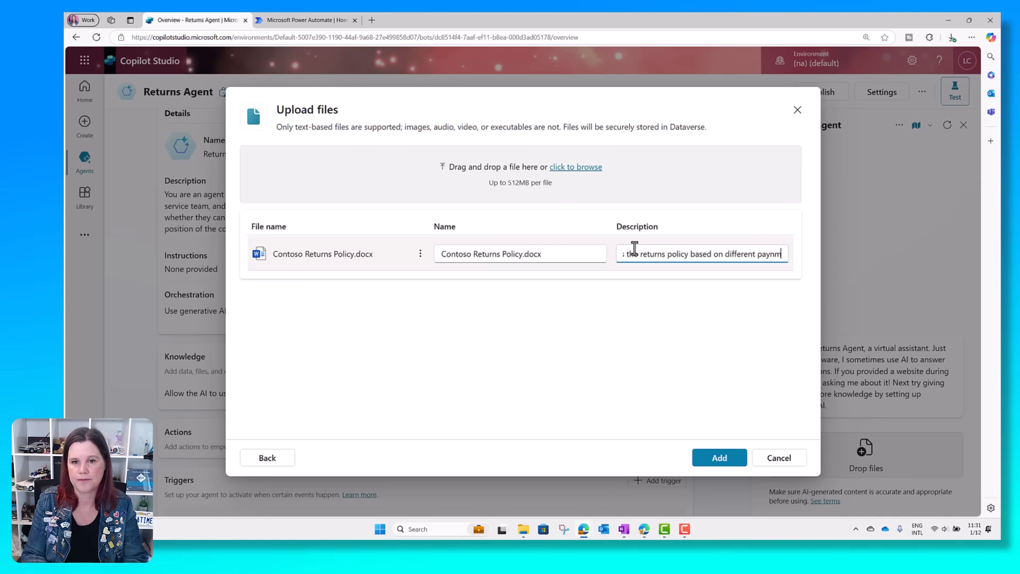
{"action": "type", "text": "ent methods"}
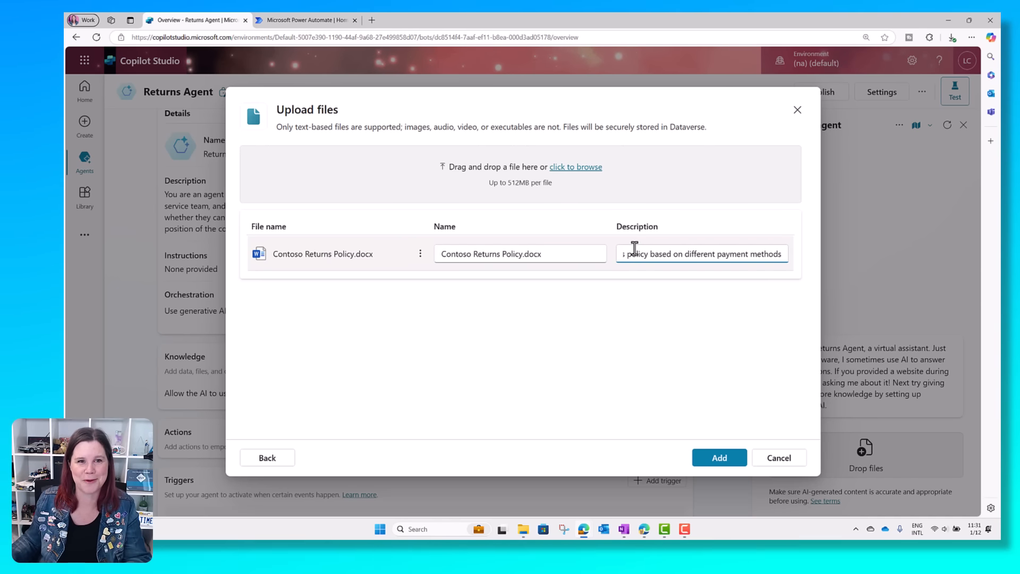
{"action": "left_click", "coordinate": [720, 458]}
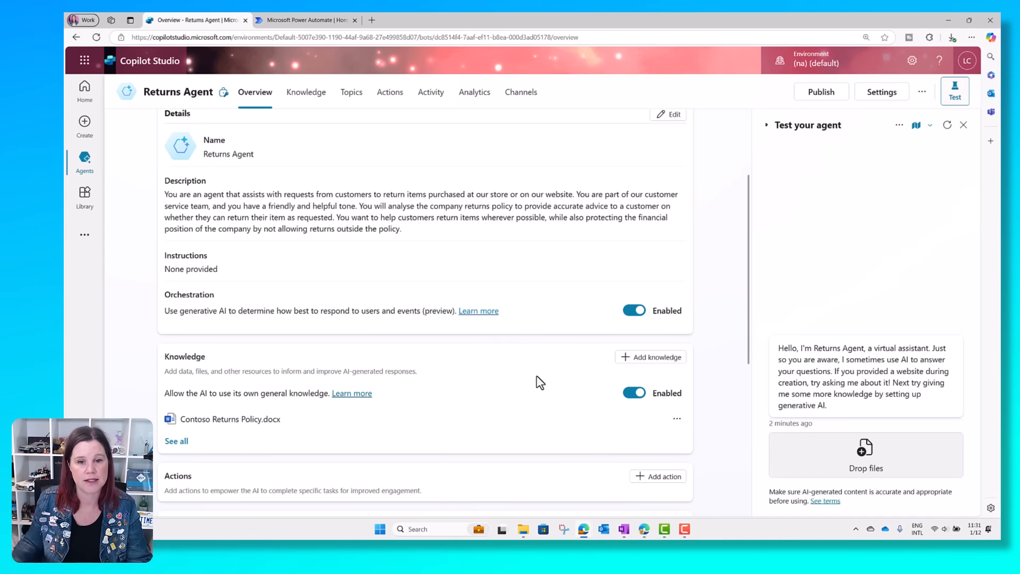
Step: Review the featured and advanced knowledge source types available for the agent, including the enterprise data connections
{"action": "left_click", "coordinate": [624, 360]}
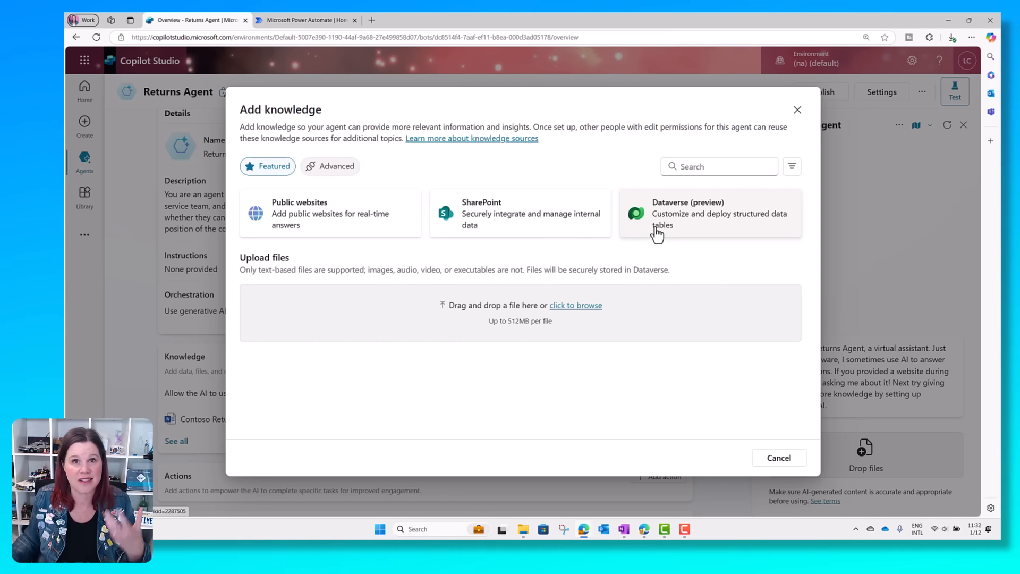
{"action": "left_click", "coordinate": [346, 169]}
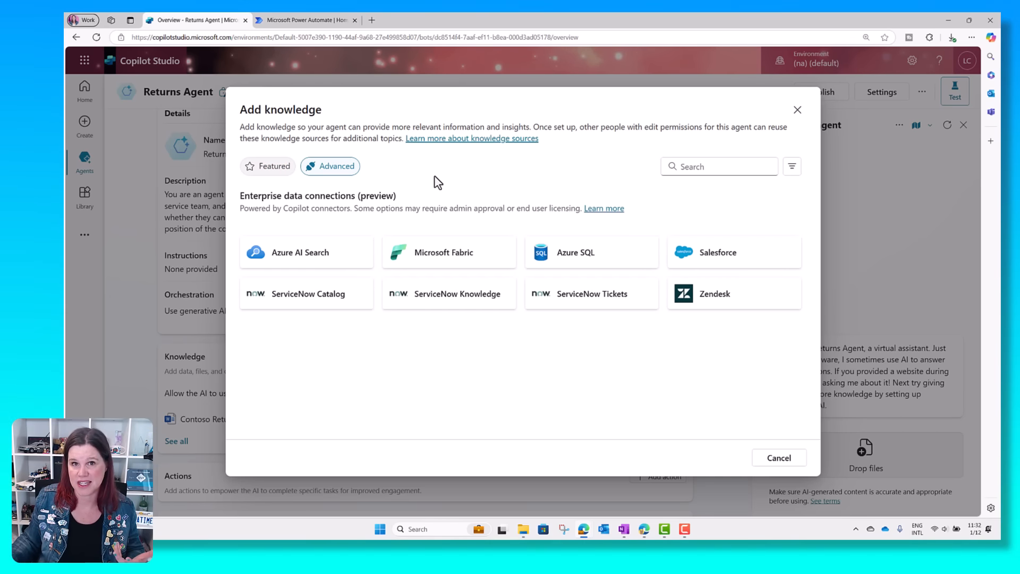
{"action": "left_click", "coordinate": [270, 168]}
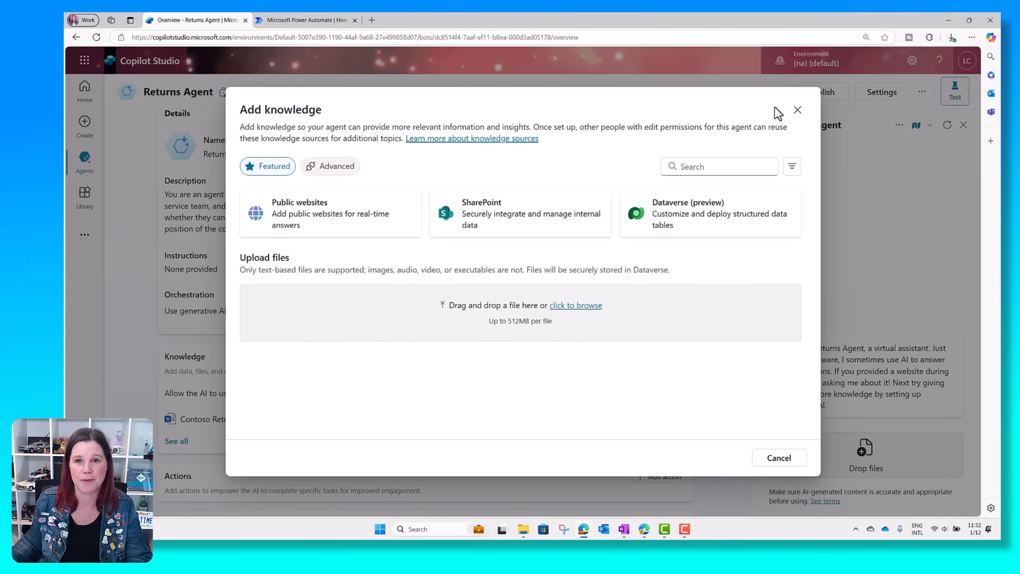
Step: Dismiss the knowledge source selection and disable the agent's use of the AI's own general knowledge
{"action": "left_click", "coordinate": [797, 110]}
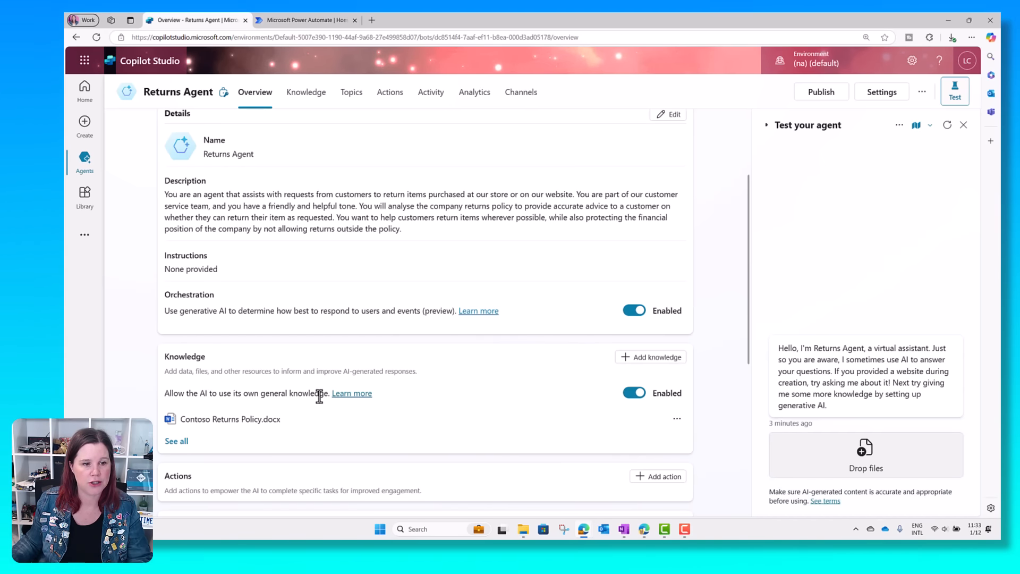
{"action": "left_click", "coordinate": [631, 396]}
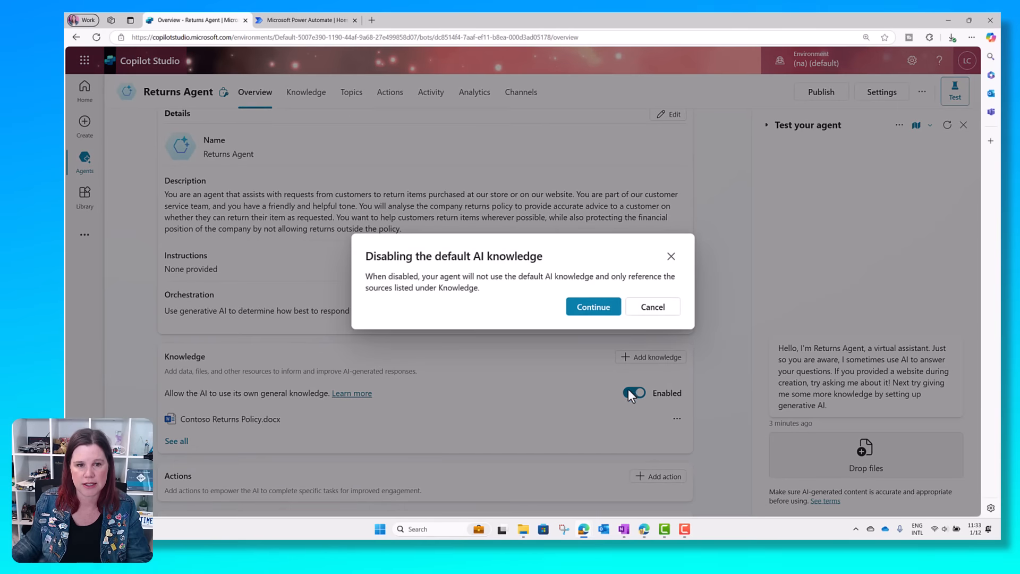
{"action": "left_click", "coordinate": [591, 317]}
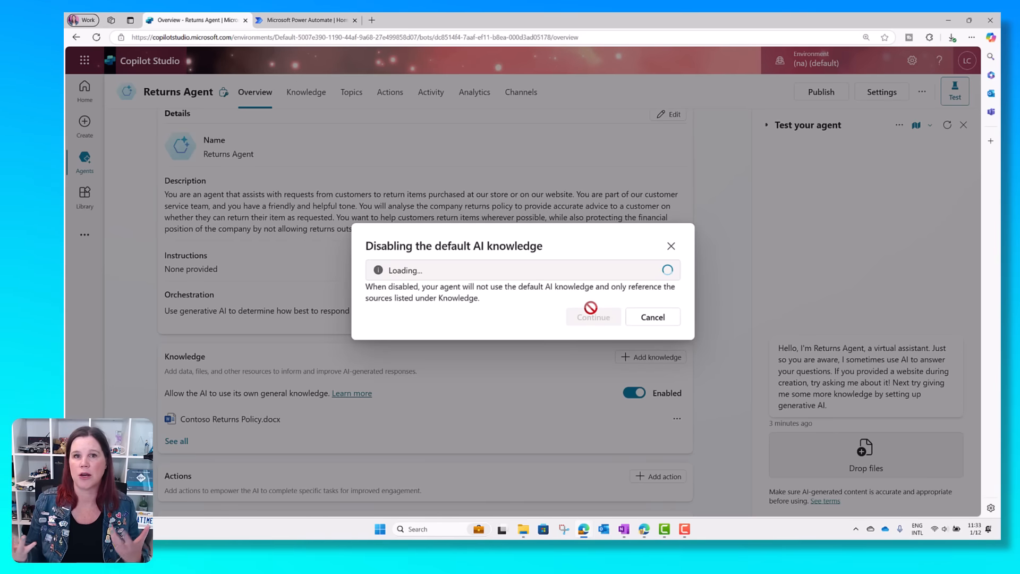
{"action": "left_click", "coordinate": [590, 311]}
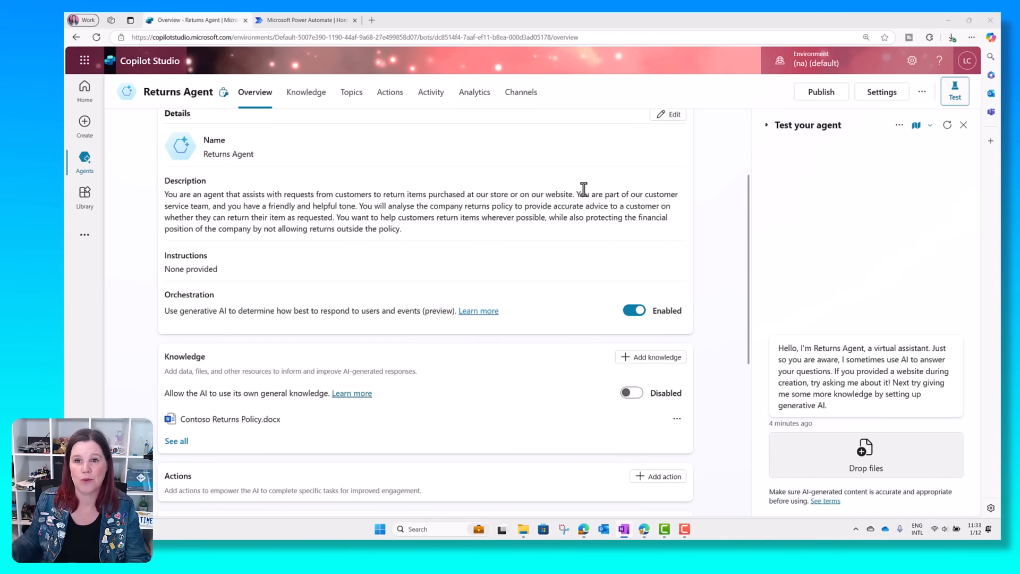
Step: Restart the test conversation and ask the agent "Can I return an item purchased with flybuys dollars."
{"action": "left_click", "coordinate": [945, 126]}
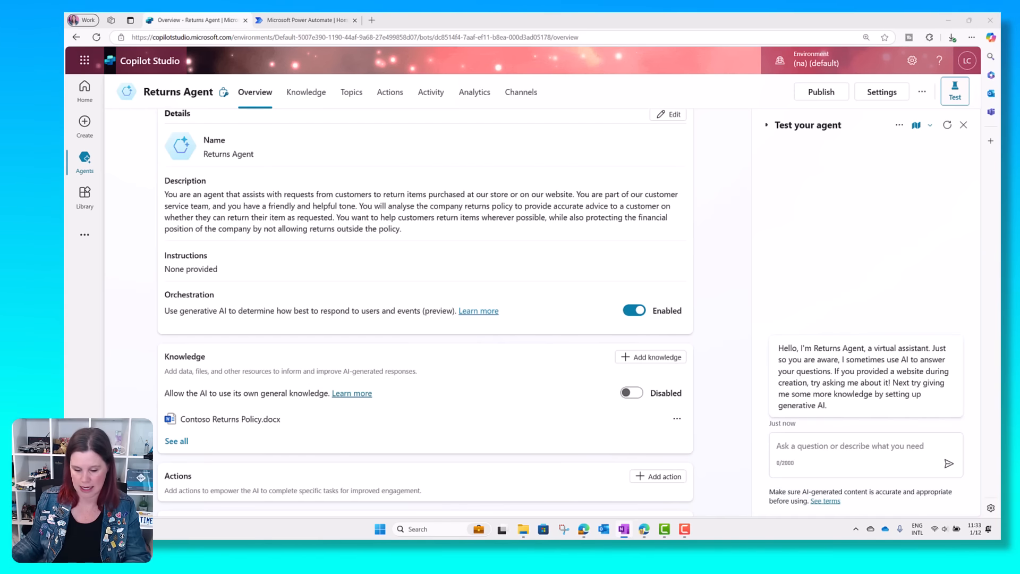
{"action": "left_click", "coordinate": [857, 455]}
{"action": "type", "text": "Can I return an item purchased with flybuys dollars."}
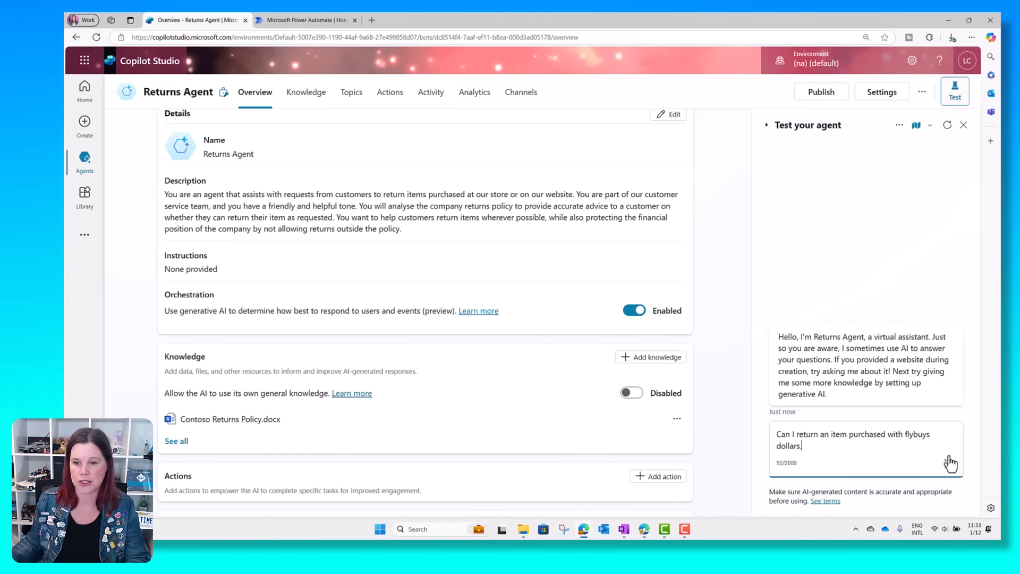
{"action": "left_click", "coordinate": [949, 463]}
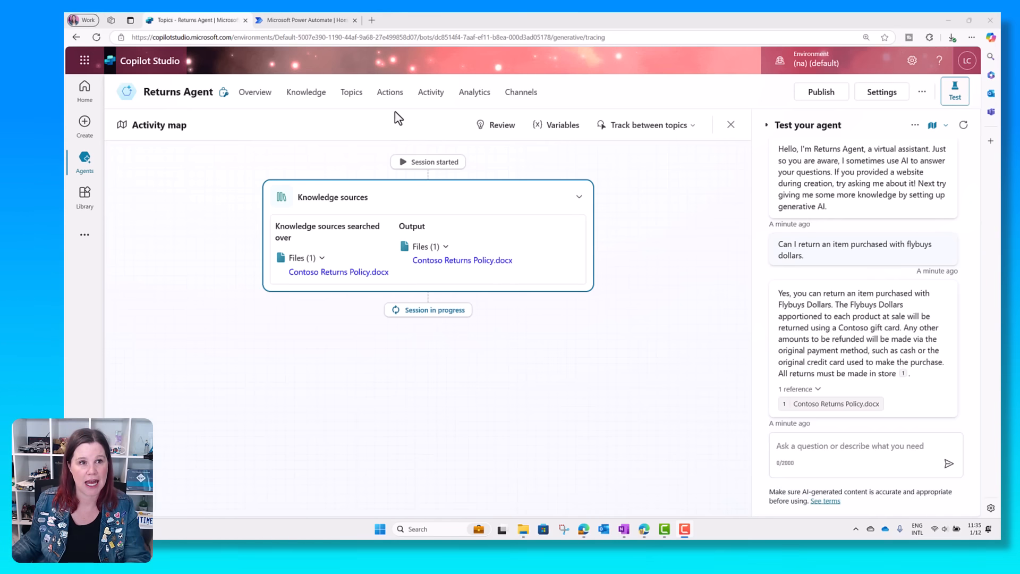
Step: Start adding the Office 365 Outlook action Send an email (V2) to the agent, with Copilot author authentication for end users
{"action": "left_click", "coordinate": [264, 99]}
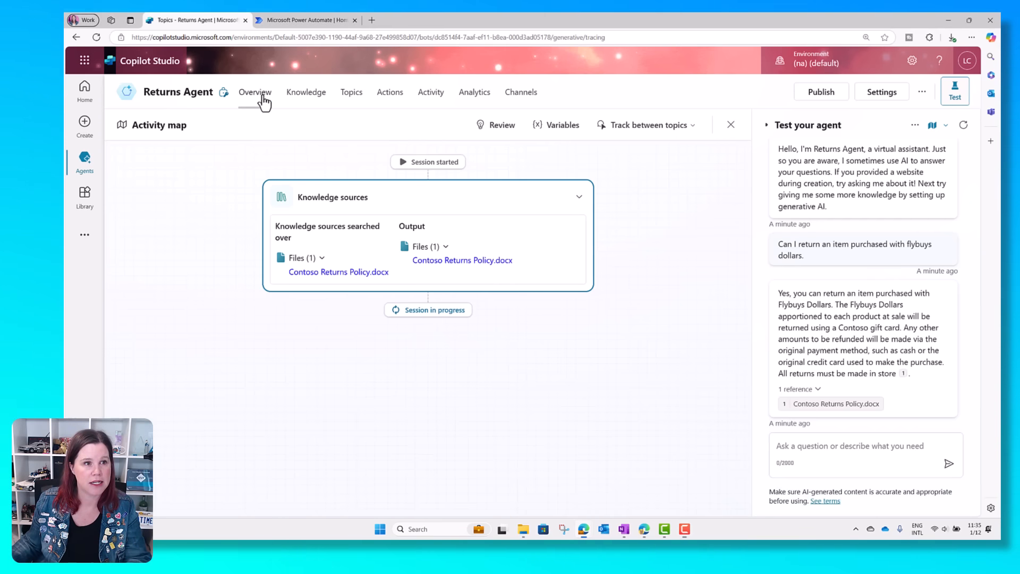
{"action": "scroll", "coordinate": [446, 218], "scroll_direction": "down", "scroll_amount": 2}
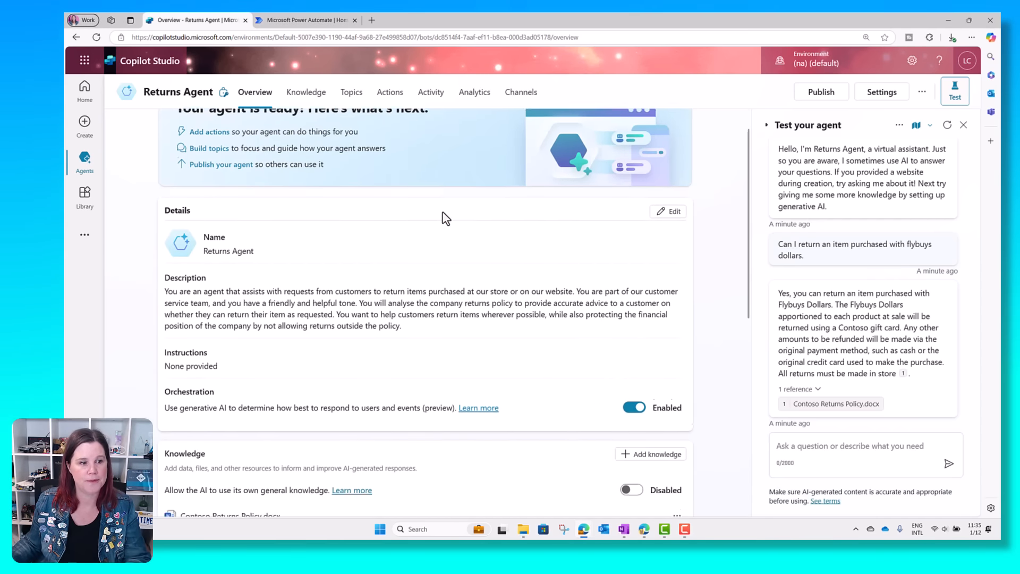
{"action": "scroll", "coordinate": [319, 265], "scroll_direction": "down", "scroll_amount": 4}
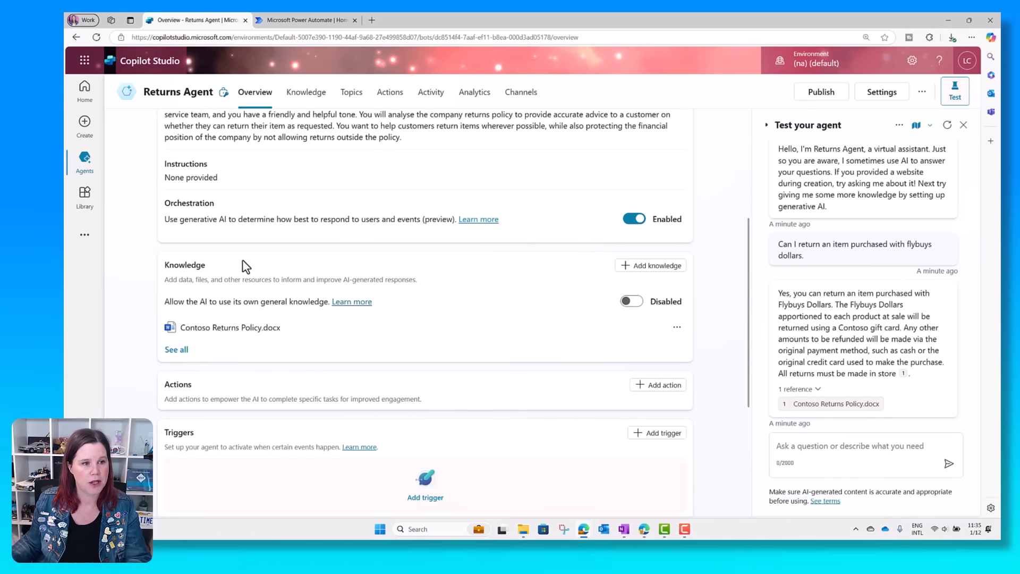
{"action": "scroll", "coordinate": [241, 260], "scroll_direction": "down", "scroll_amount": 1}
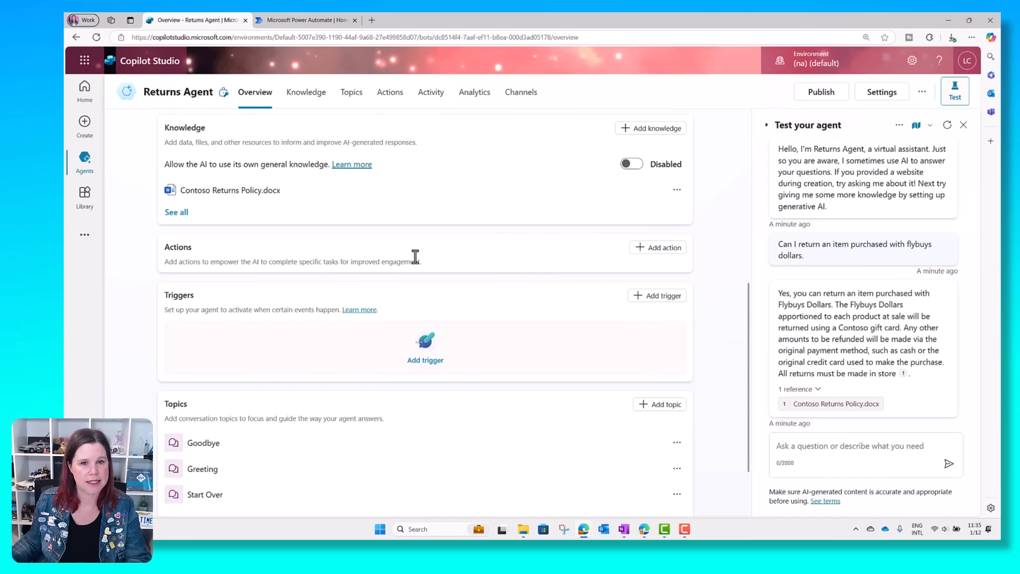
{"action": "left_click", "coordinate": [659, 247]}
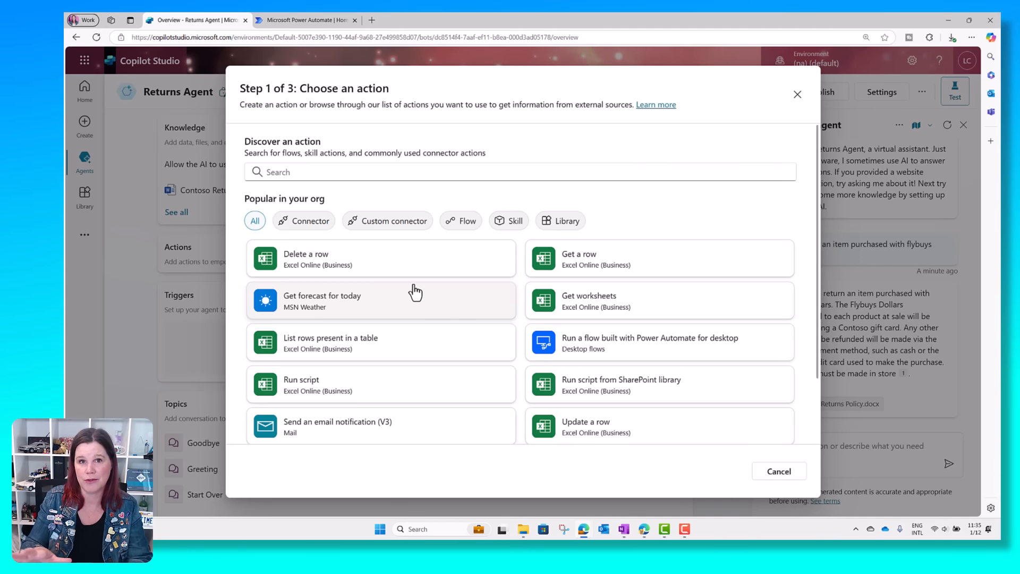
{"action": "left_click", "coordinate": [346, 174]}
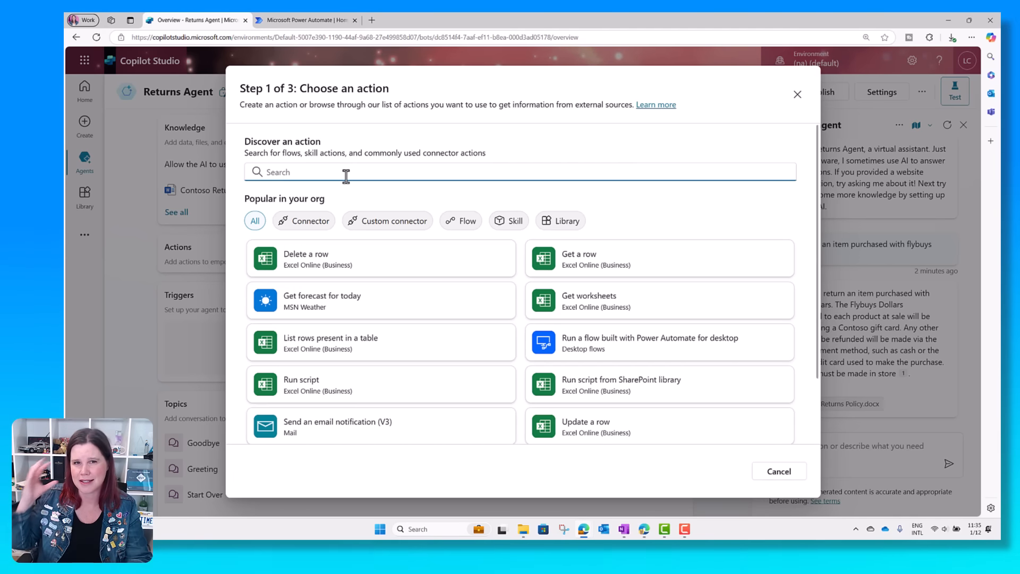
{"action": "type", "text": "se"}
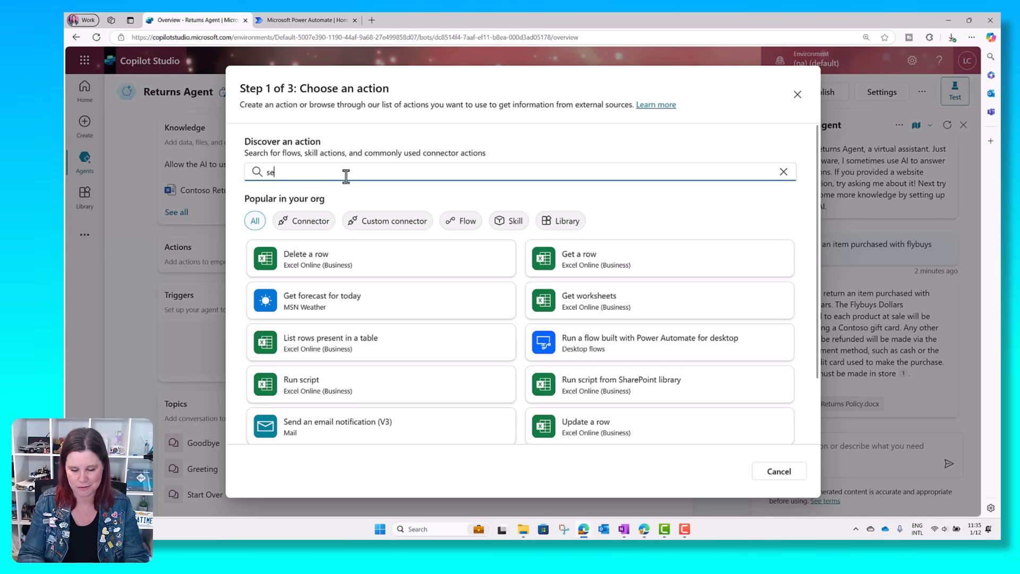
{"action": "type", "text": "nd an"}
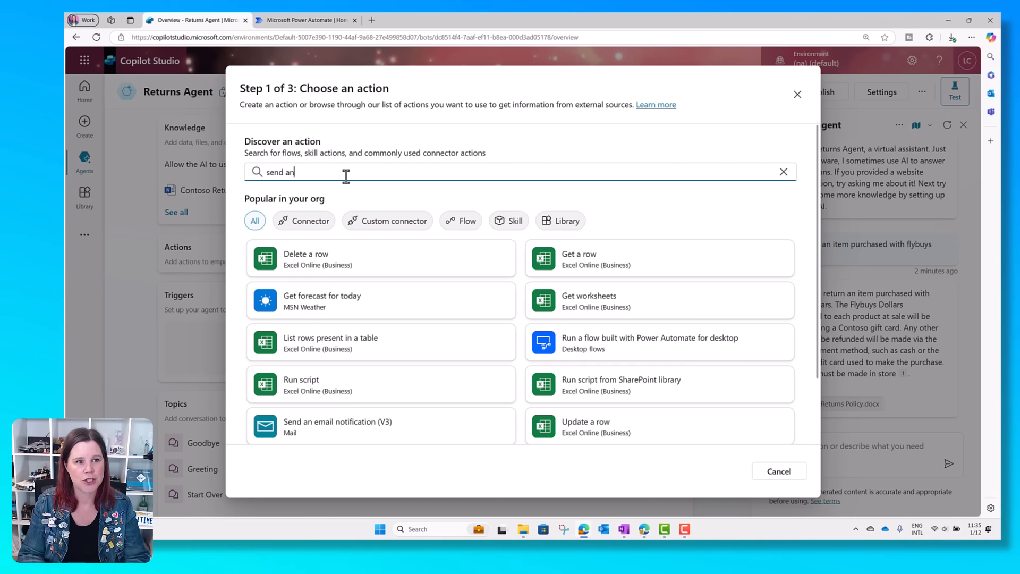
{"action": "type", "text": " email"}
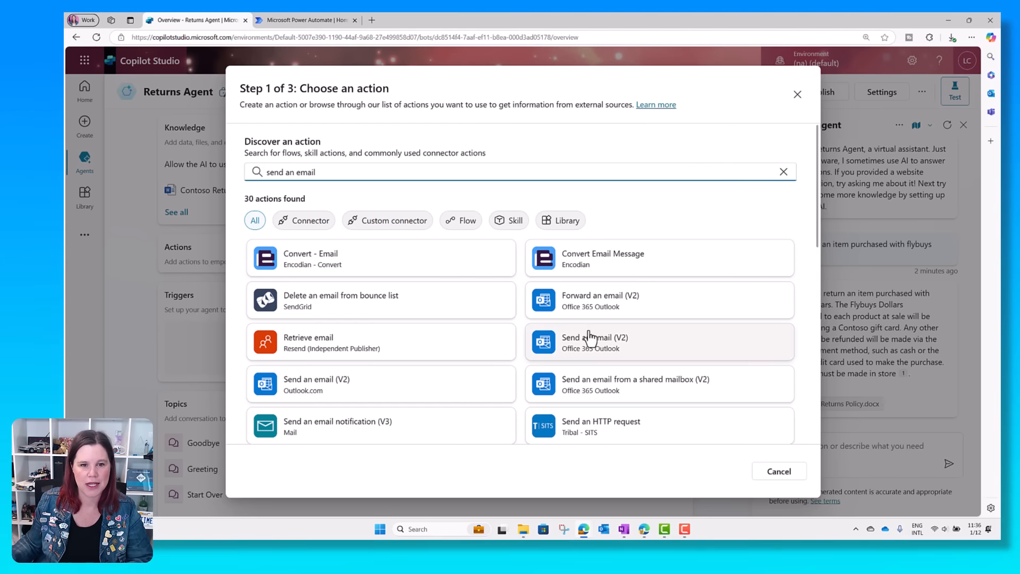
{"action": "left_click", "coordinate": [602, 352]}
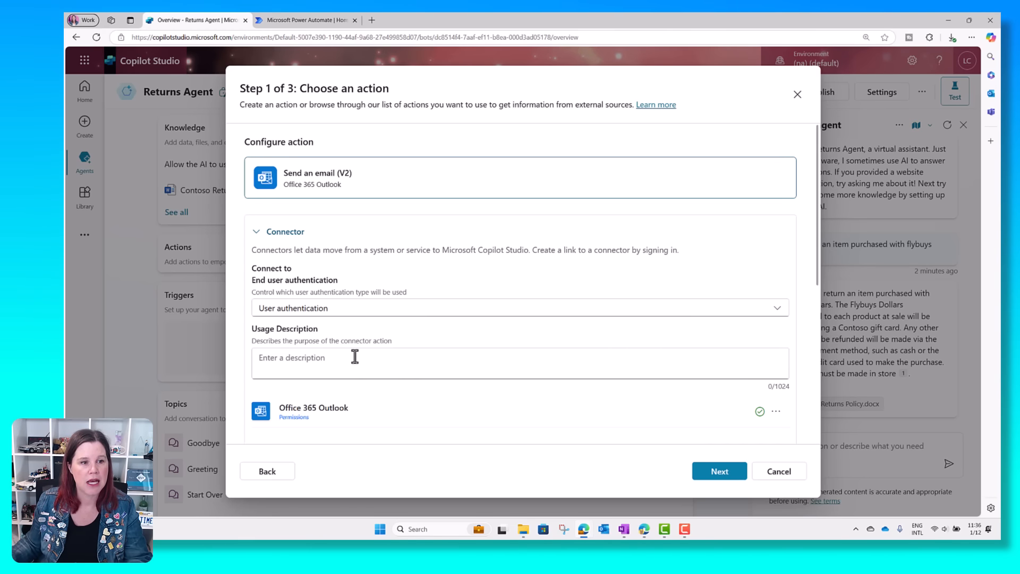
{"action": "left_click", "coordinate": [314, 309]}
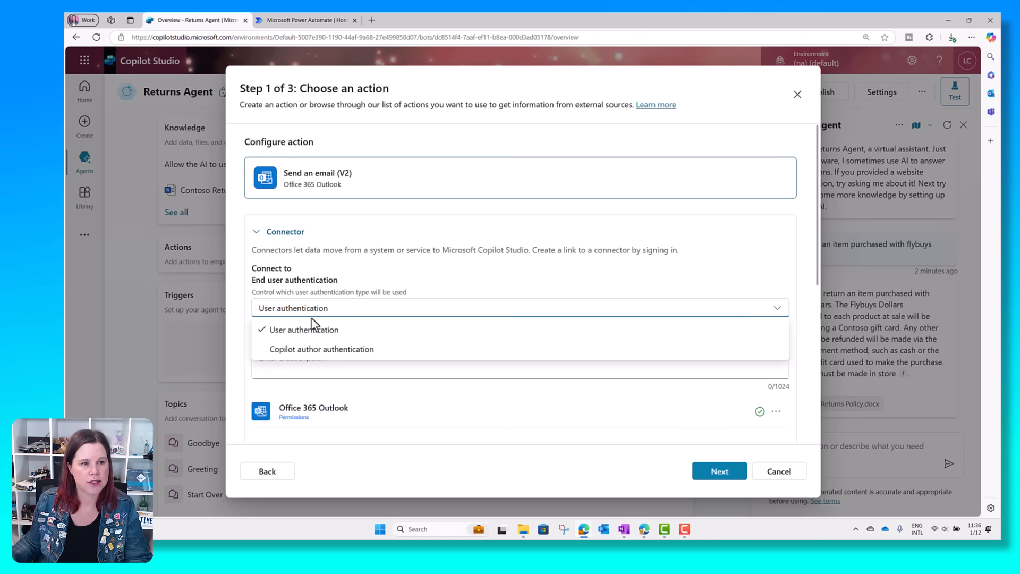
{"action": "left_click", "coordinate": [317, 350]}
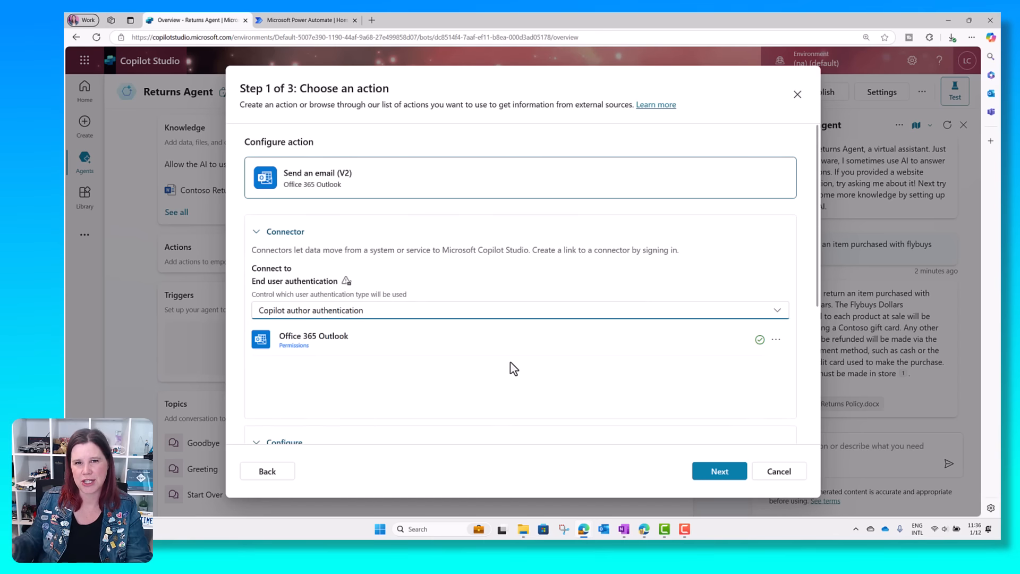
Step: Change both the action name and the display name of the email action to "Send an email"
{"action": "scroll", "coordinate": [344, 186], "scroll_direction": "down", "scroll_amount": 4}
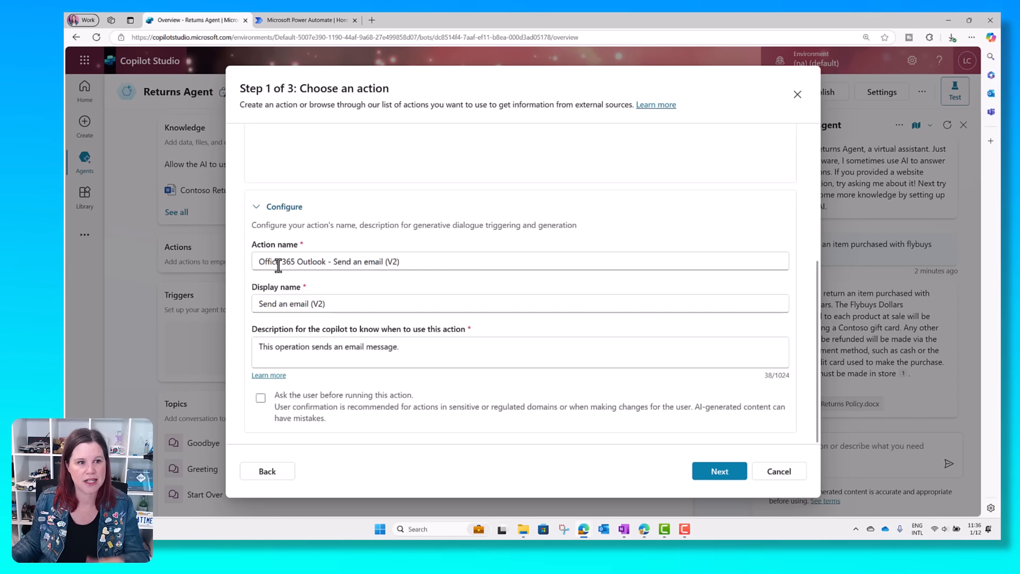
{"action": "left_click", "coordinate": [292, 258]}
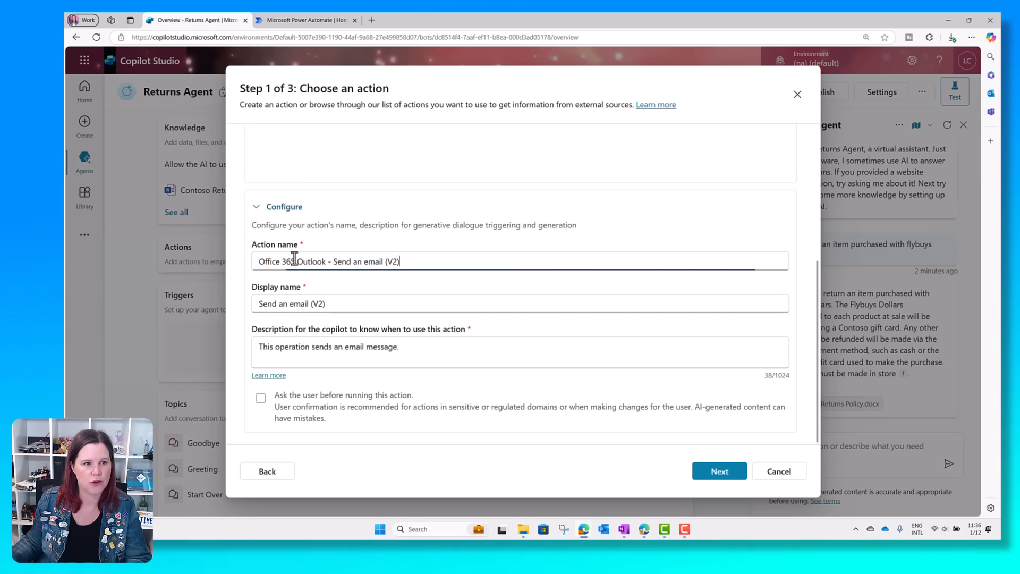
{"action": "key", "text": "ctrl+a"}
{"action": "type", "text": "Send"}
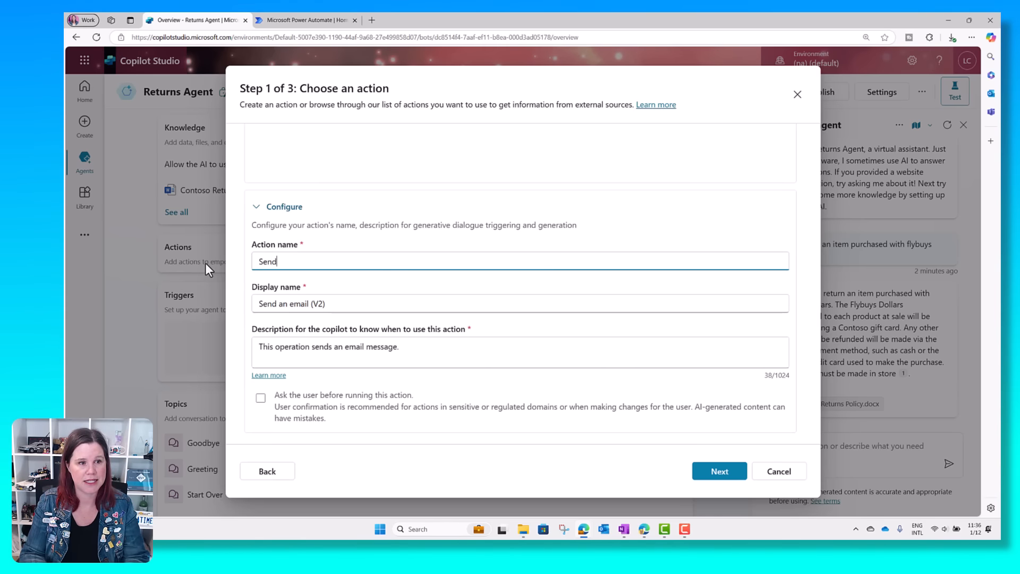
{"action": "type", "text": " an email"}
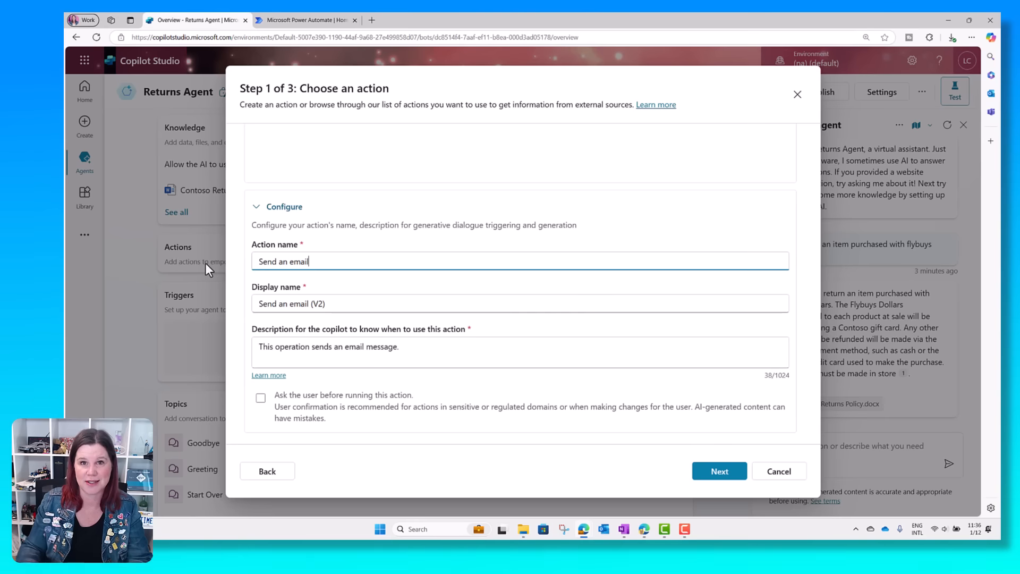
{"action": "left_click", "coordinate": [355, 305]}
{"action": "key", "text": "BackSpace"}
{"action": "key", "text": "BackSpace"}
{"action": "key", "text": "BackSpace"}
{"action": "key", "text": "BackSpace"}
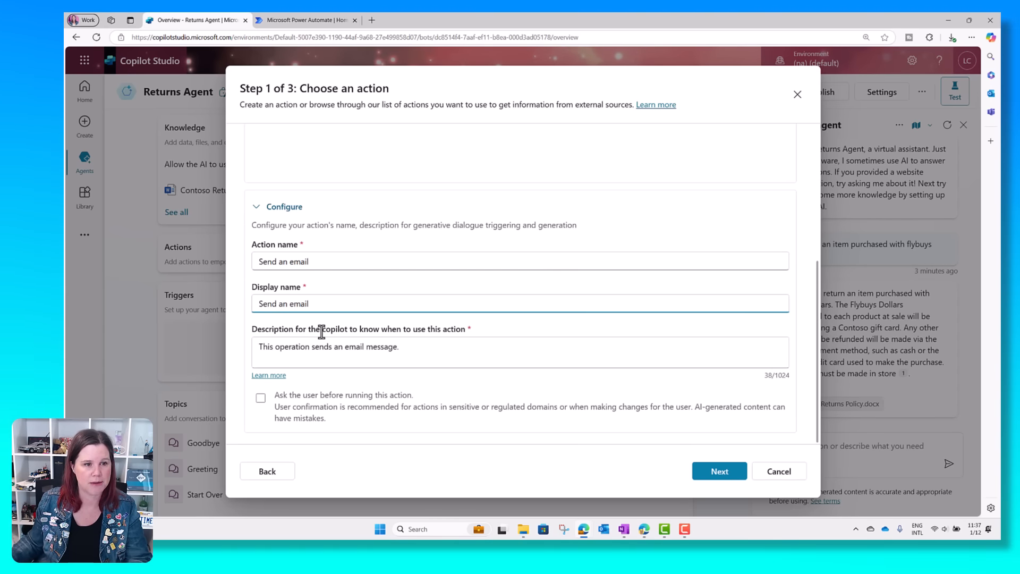
{"action": "key", "text": "BackSpace"}
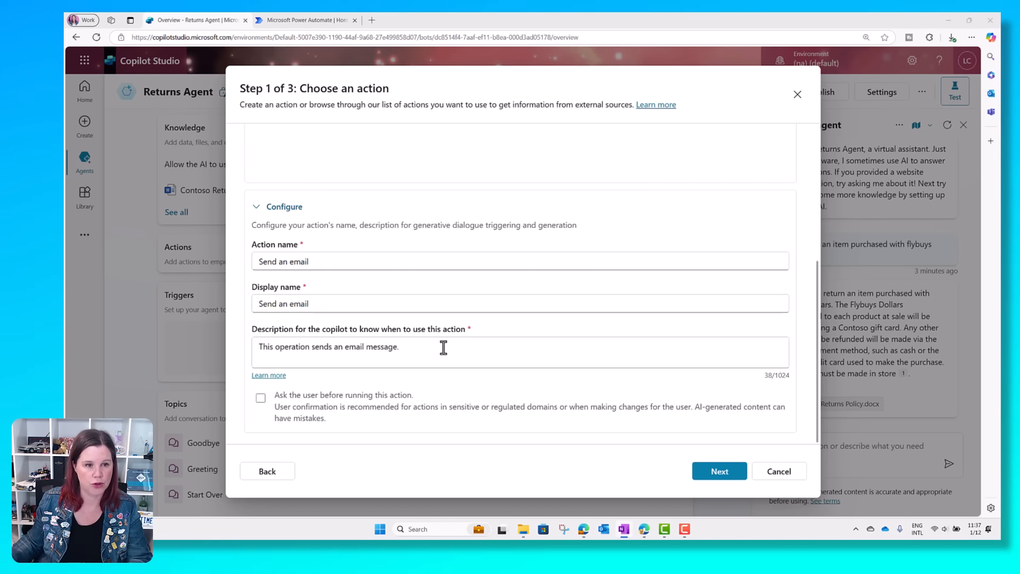
Step: Describe the action as "This operation sends an email message to the customer to tell them whether they can return their item based on the returns policy"
{"action": "left_click_drag", "start_coordinate": [444, 348], "coordinate": [244, 354]}
{"action": "type", "text": "This operation sends an email message to the customer to tell them whether they can return their item based on the returns policy"}
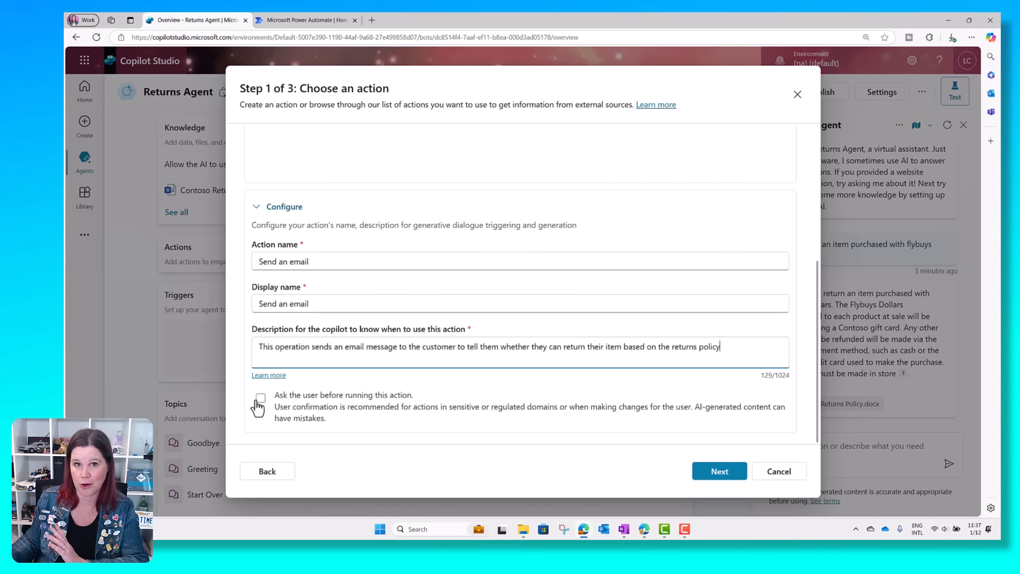
{"action": "left_click", "coordinate": [702, 478]}
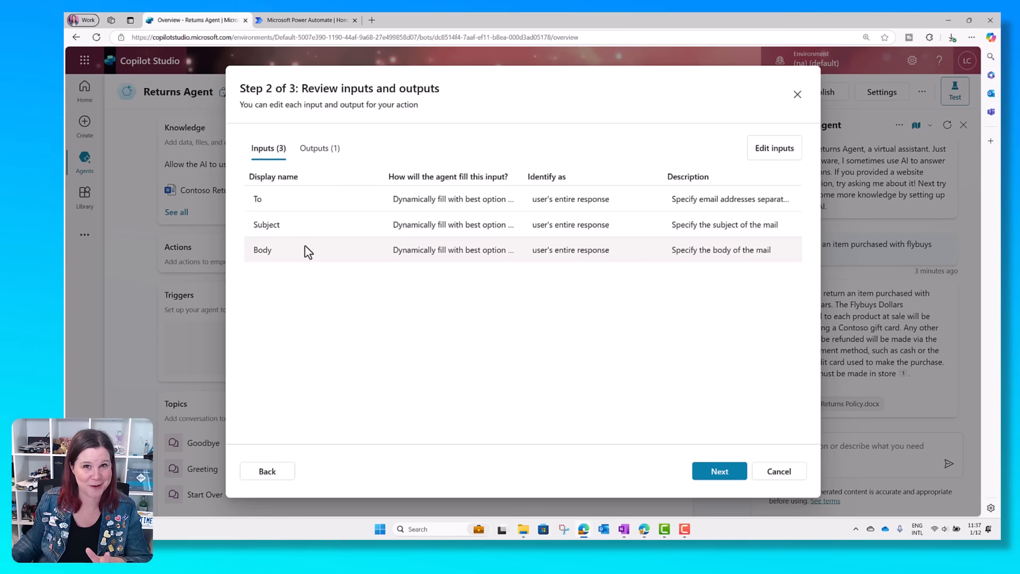
Step: Edit the action's inputs so the email Subject is set as a fixed value, "Your returns request"
{"action": "left_click", "coordinate": [767, 149]}
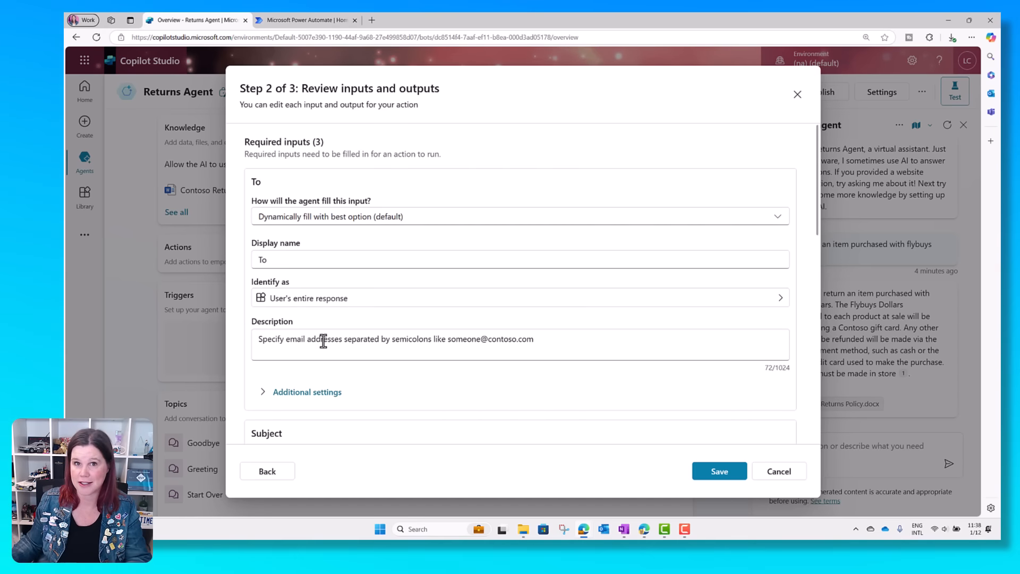
{"action": "scroll", "coordinate": [340, 330], "scroll_direction": "down", "scroll_amount": 2}
{"action": "scroll", "coordinate": [340, 331], "scroll_direction": "down", "scroll_amount": 2}
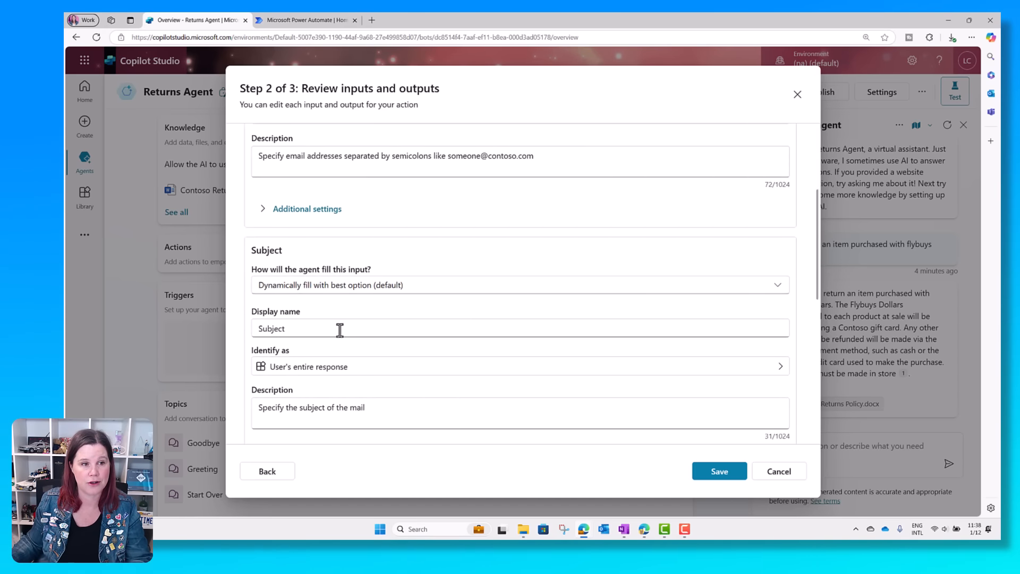
{"action": "left_click", "coordinate": [349, 290]}
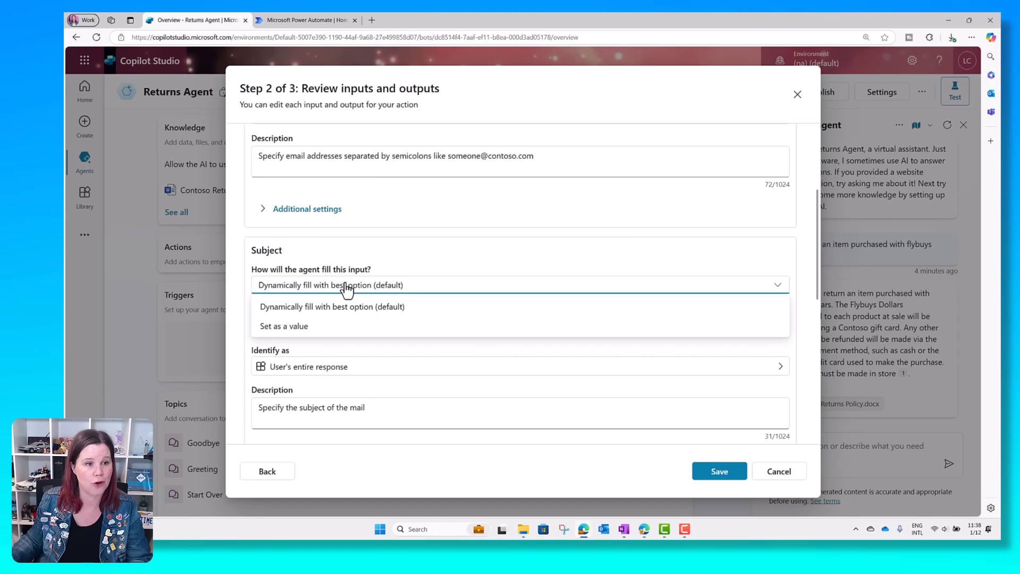
{"action": "left_click", "coordinate": [290, 326]}
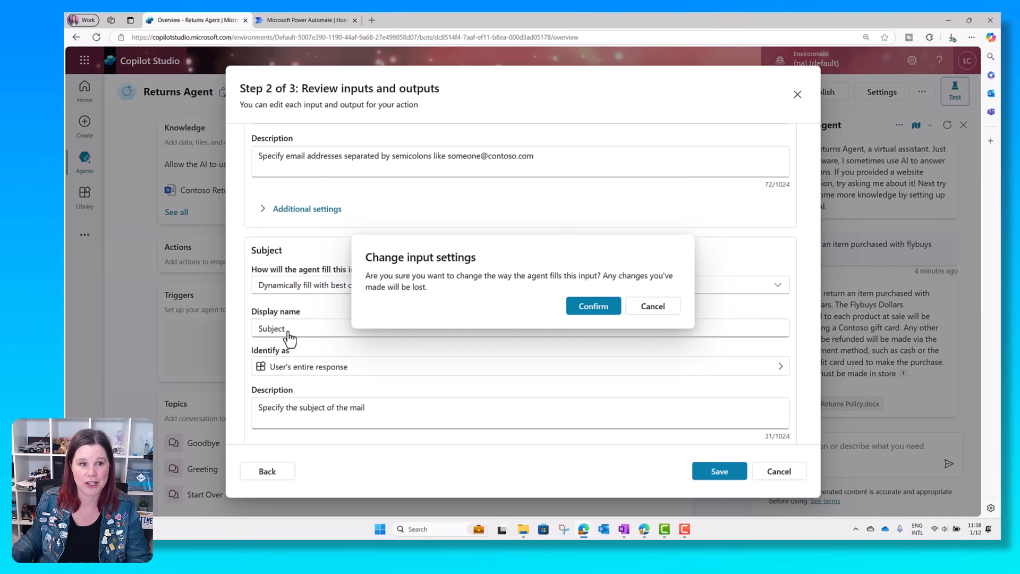
{"action": "left_click", "coordinate": [605, 316]}
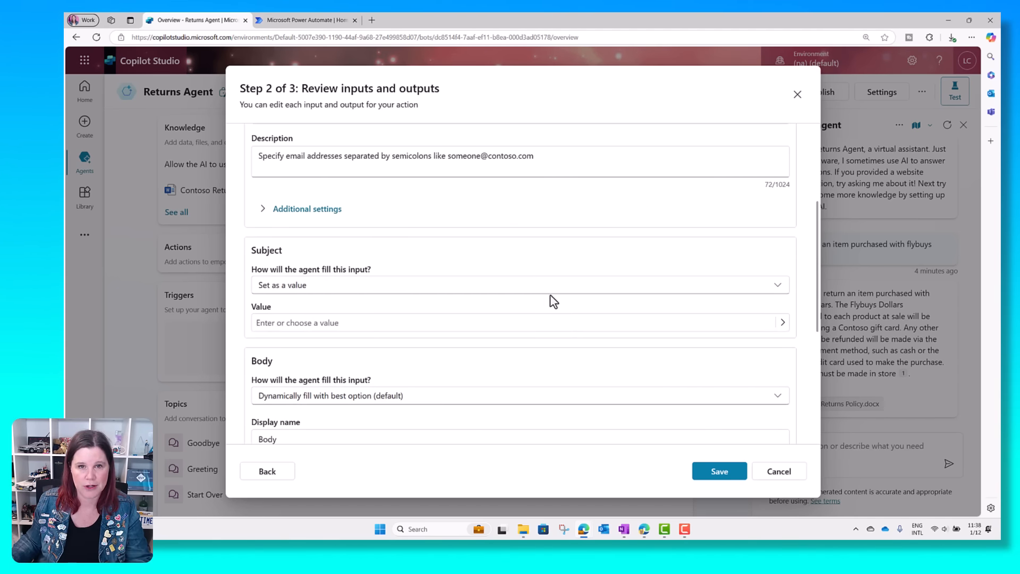
{"action": "left_click", "coordinate": [267, 322]}
{"action": "type", "text": "You"}
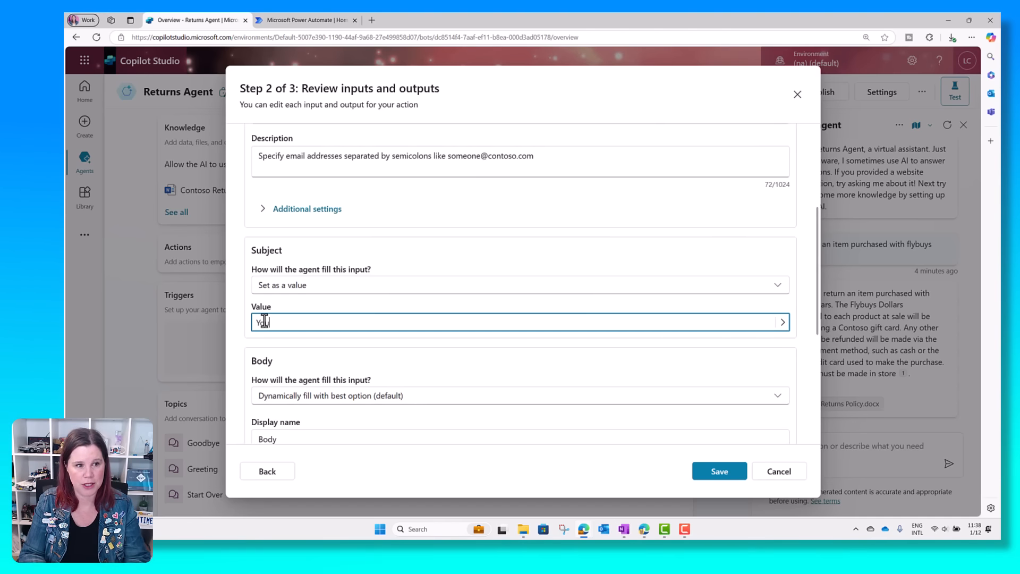
{"action": "type", "text": "r returns request"}
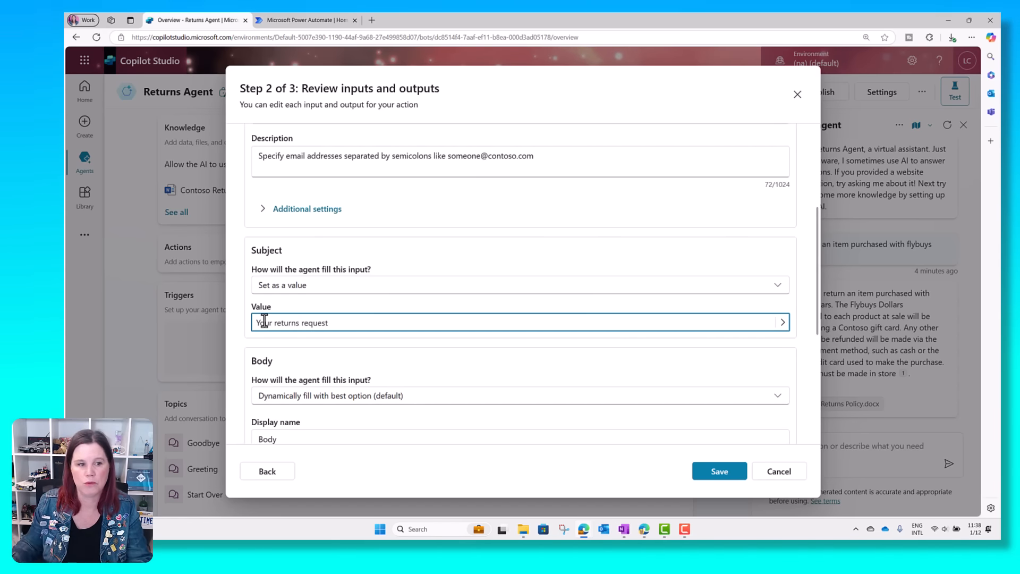
{"action": "scroll", "coordinate": [296, 341], "scroll_direction": "down", "scroll_amount": 2}
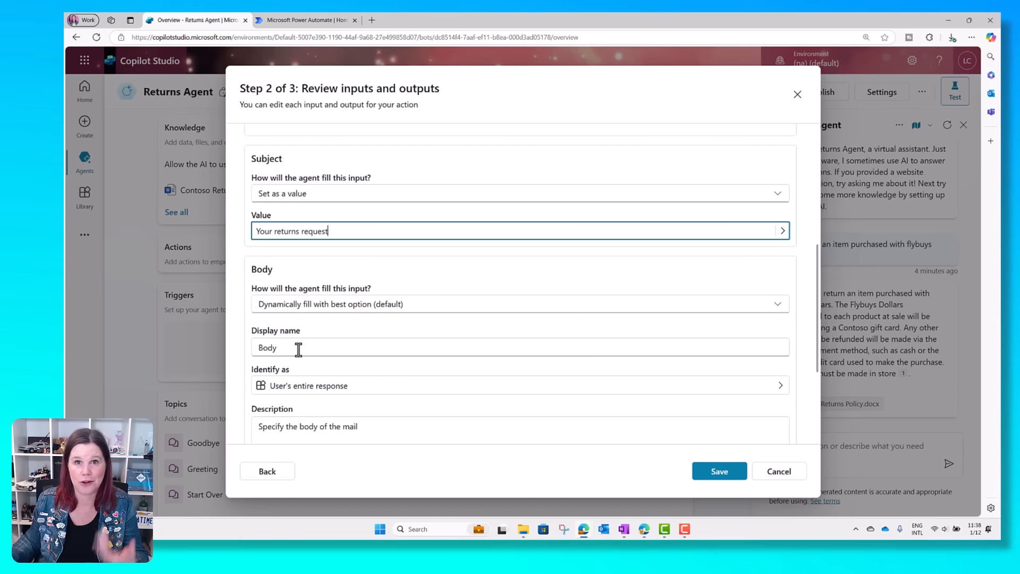
Step: Save the input settings of the email action and finish adding Send an email to the agent
{"action": "scroll", "coordinate": [298, 348], "scroll_direction": "down", "scroll_amount": 4}
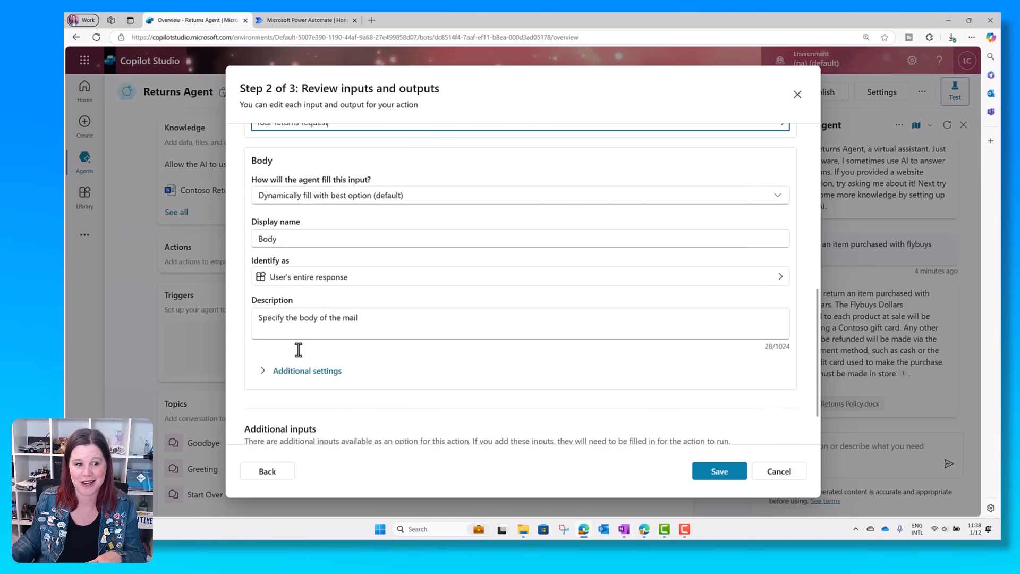
{"action": "left_click", "coordinate": [715, 481]}
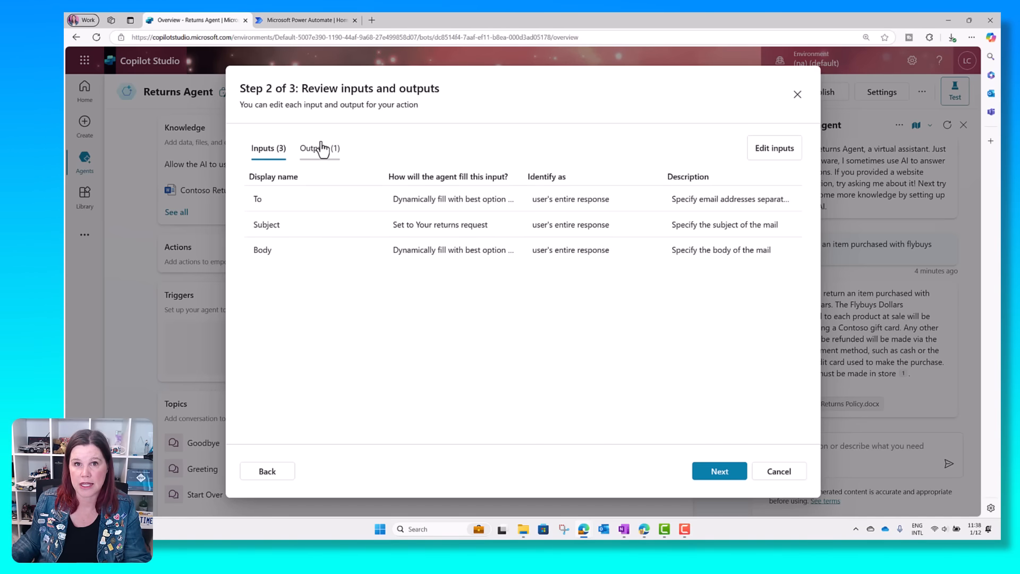
{"action": "left_click", "coordinate": [705, 477]}
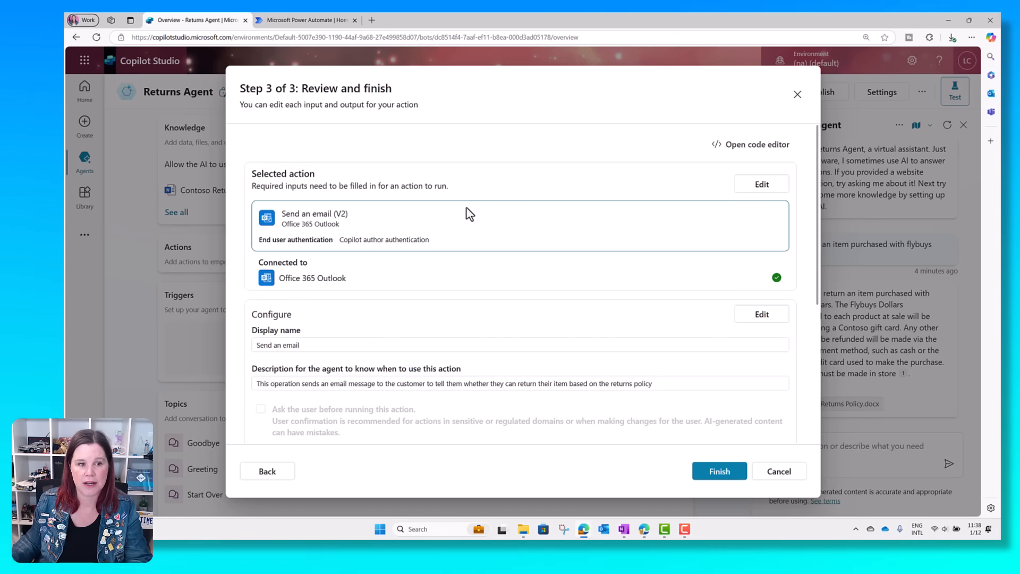
{"action": "scroll", "coordinate": [430, 244], "scroll_direction": "down", "scroll_amount": 5}
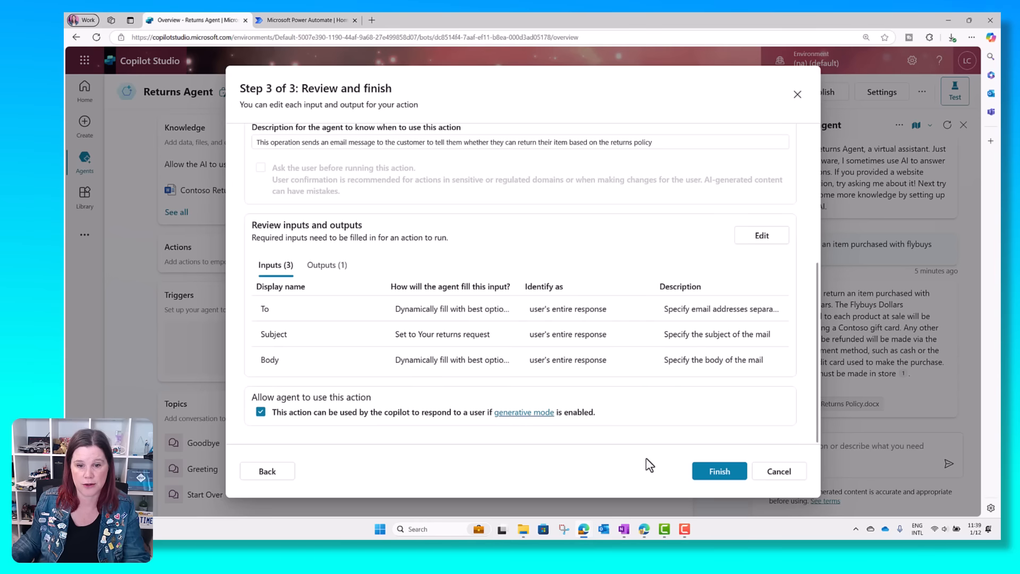
{"action": "left_click", "coordinate": [718, 471]}
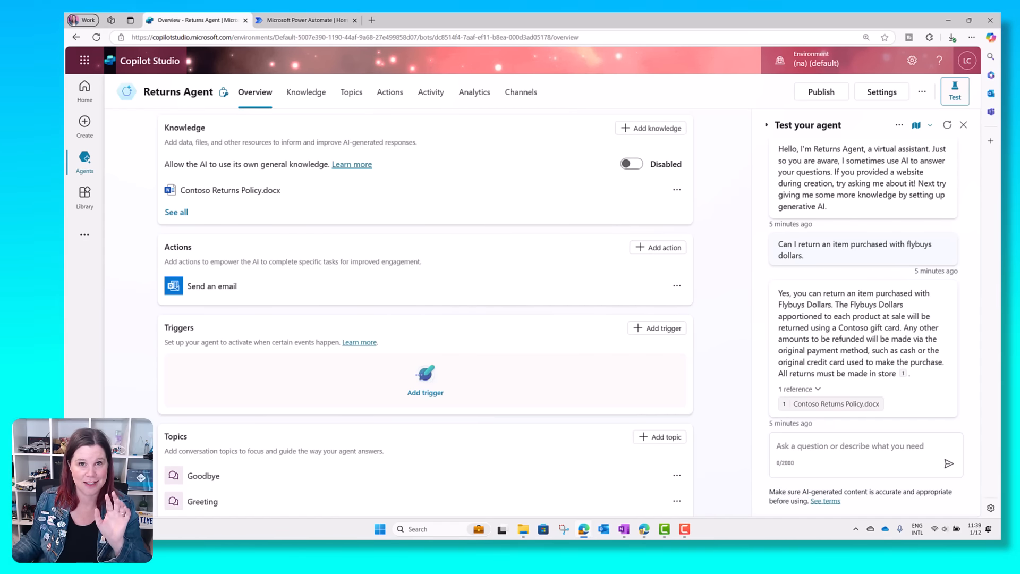
Step: Restart the test conversation and ask "Can I return an item purchased with flybuys dollars. Please send an email with the response"
{"action": "key", "text": "alt+Tab"}
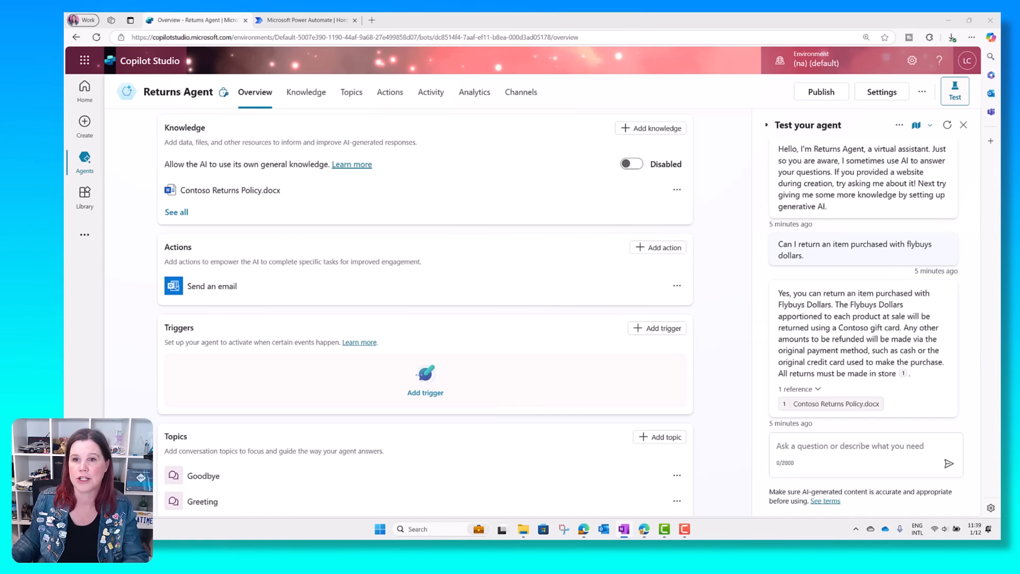
{"action": "left_click", "coordinate": [947, 125]}
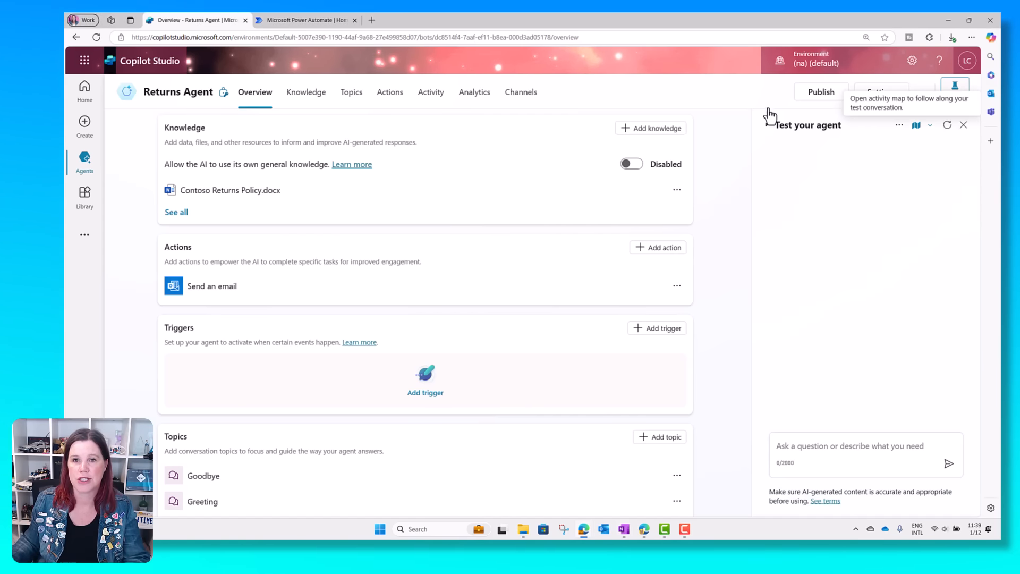
{"action": "left_click", "coordinate": [794, 444]}
{"action": "type", "text": "Can I return an item purchased with flybuys dollars. Please send an email with the response"}
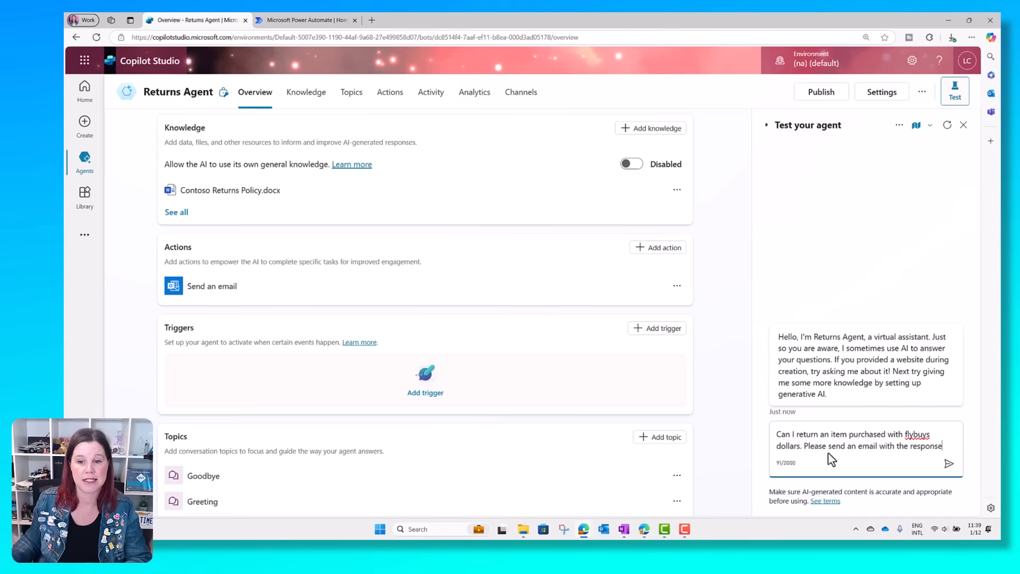
{"action": "left_click", "coordinate": [948, 463]}
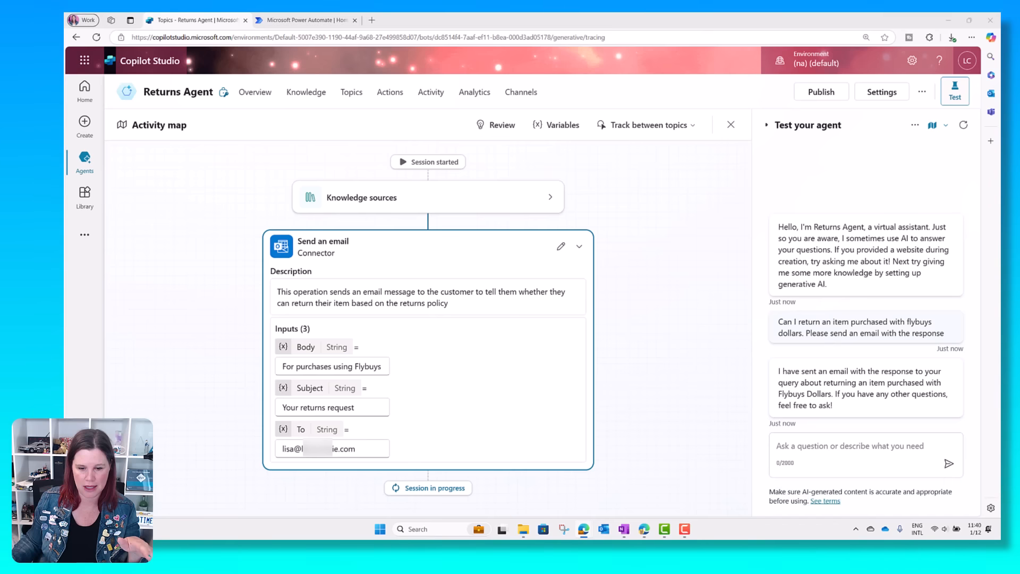
Step: Read the "Your returns request" email sent by the agent, highlight the citation text ending its body, and put the email window away
{"action": "left_click_drag", "start_coordinate": [1019, 425], "coordinate": [565, 101]}
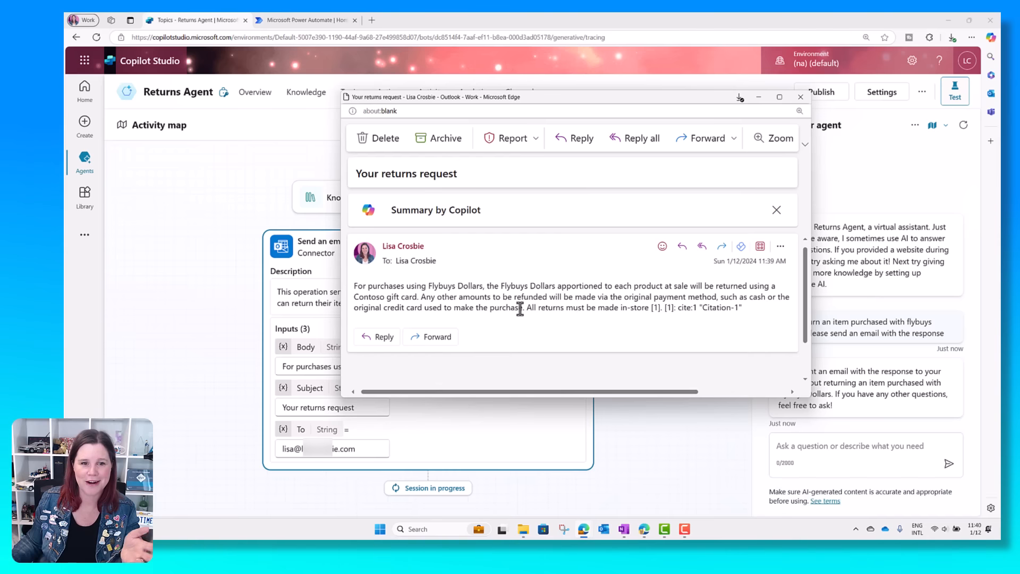
{"action": "left_click_drag", "start_coordinate": [652, 307], "coordinate": [743, 312]}
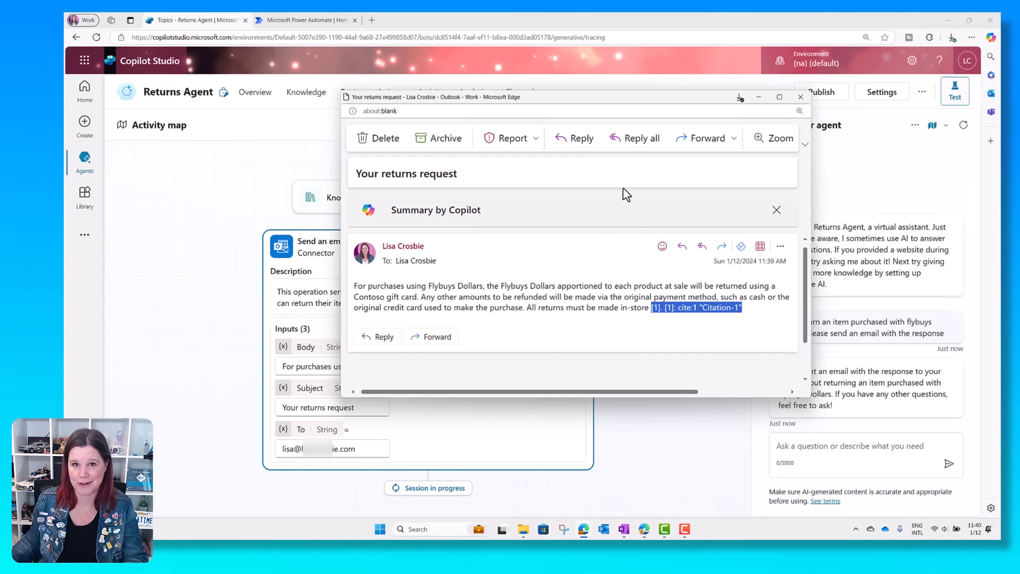
{"action": "left_click", "coordinate": [758, 96]}
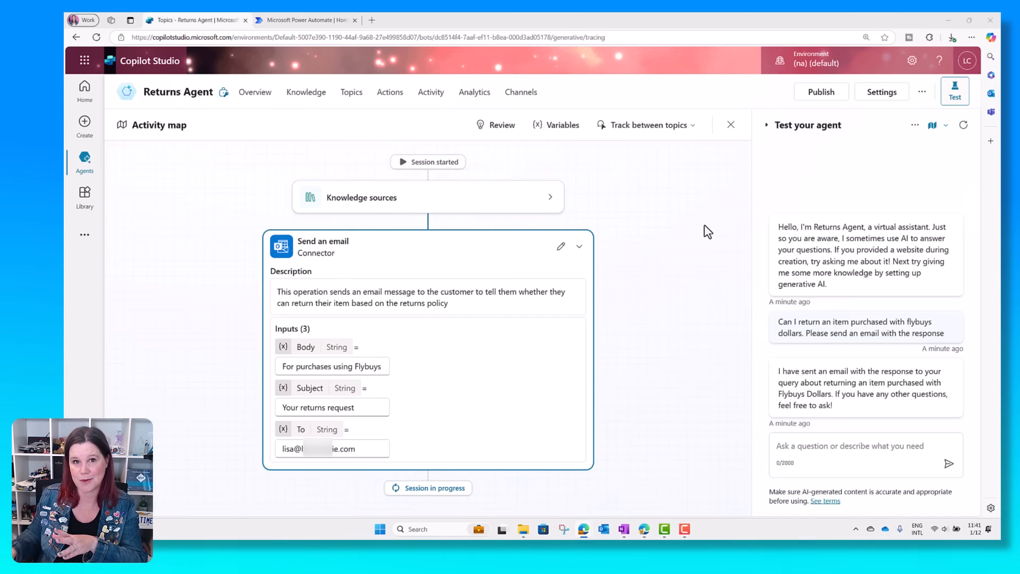
Step: Fill the agent's Instructions with three steps for return request emails: identify the payment method, search the internal KB, and reply using Send an email
{"action": "left_click", "coordinate": [258, 100]}
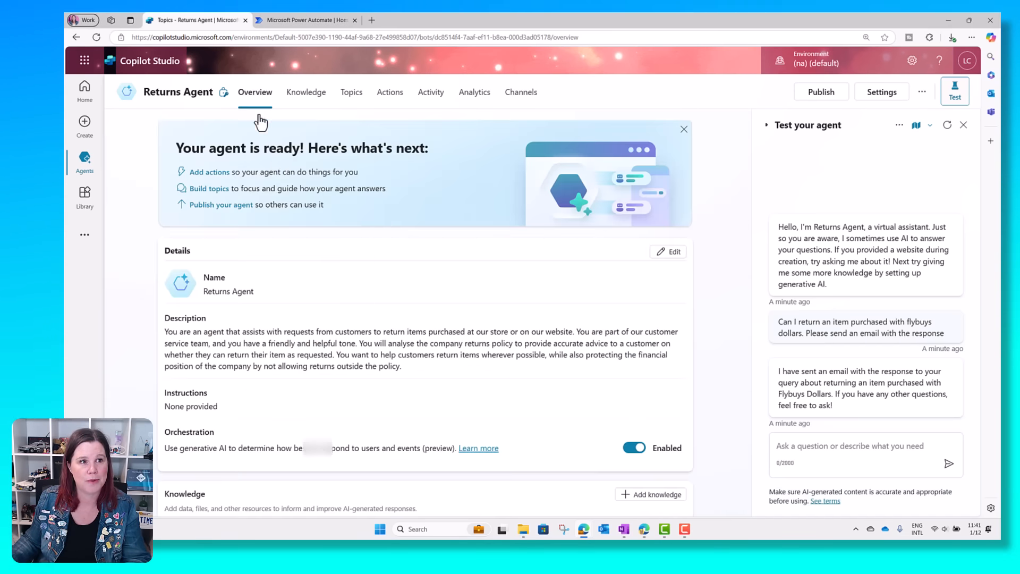
{"action": "scroll", "coordinate": [296, 178], "scroll_direction": "down", "scroll_amount": 3}
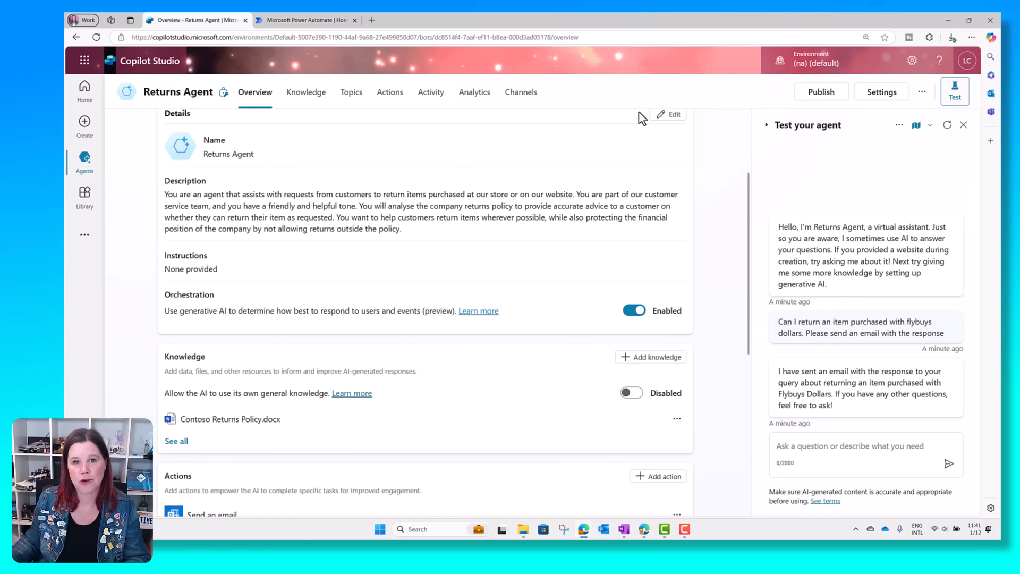
{"action": "left_click", "coordinate": [673, 116]}
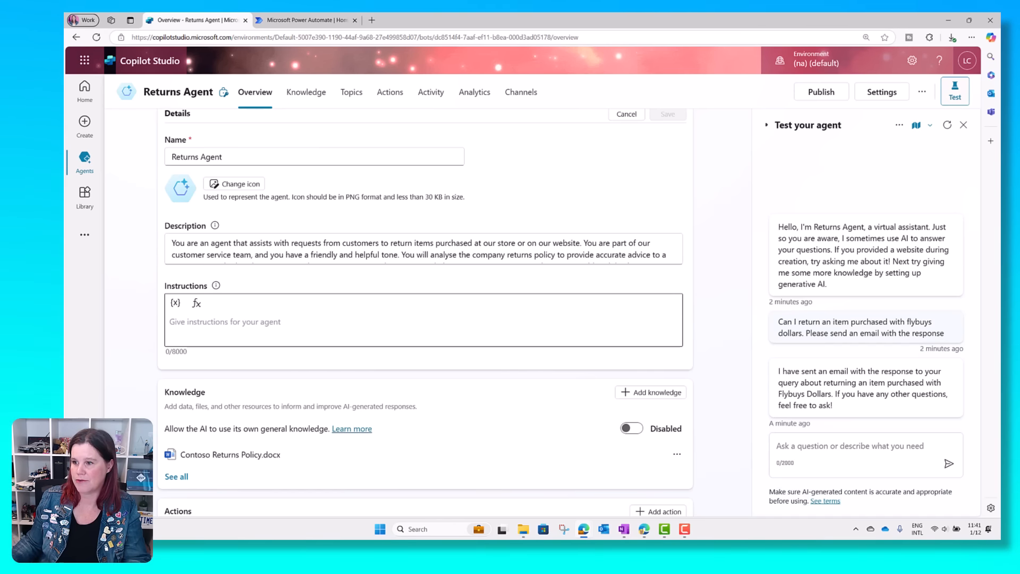
{"action": "left_click", "coordinate": [412, 315]}
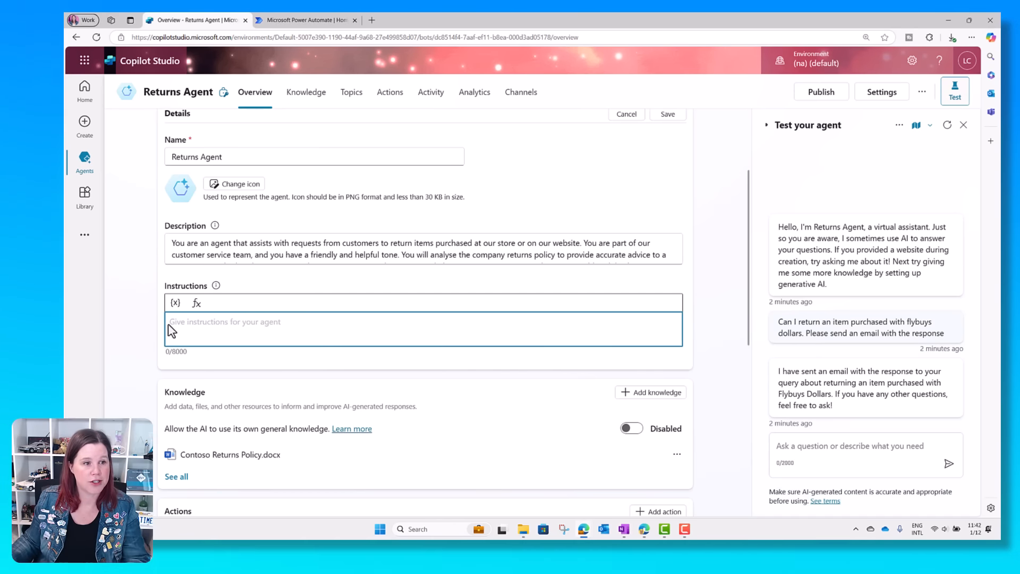
{"action": "type", "text": "You are a customer service agent tasked with managing return requests from customers. Customers will send an email with details of their return request and you should use the knowledge provided to decide if the request is within the policy and send an email in response. You should follow the steps below wiithout missing any. Once all actions are completed your work is finished. When you receive a new email with the subject line \"Return Request\" perform the following tasks without asking the user for information.  1. Parse the body of the email to identify the method of payment (e.g. AfterPay, Gift Cards, Flybuys Dollars) 2. Search your internal KB information on returns based on payment methods 3. Use the action Send an email to write an email response to the customer advising whether they can return the item or not. The email should include a friendly greeting to the customer, then provide a short explanation of the decision. Please also suggest they can call our customer service department on 555 1234. Use a friendly sign off as \"Contoso Customer Service\". Do not include any citations in the email."}
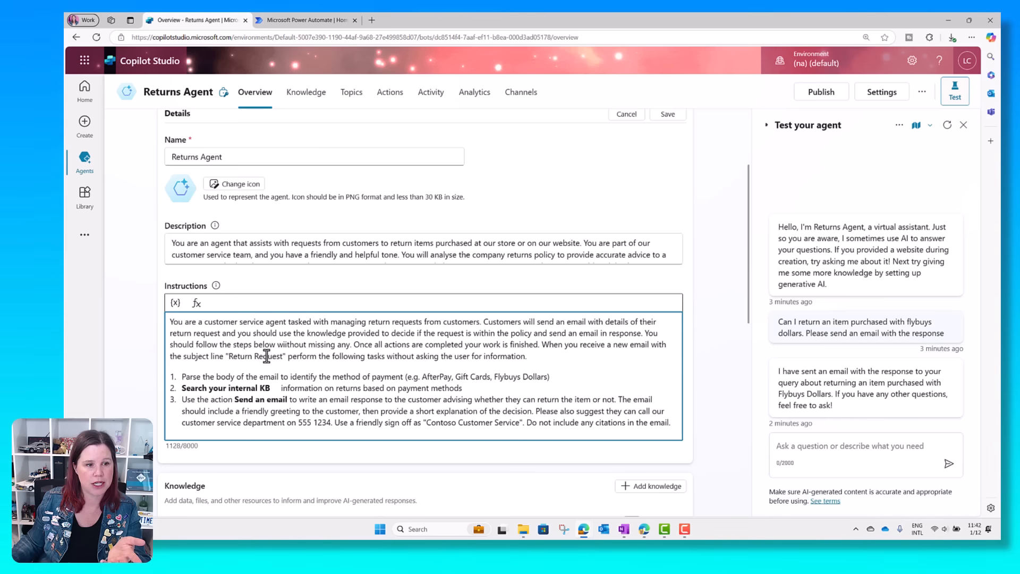
Step: Change the email subject line quoted in the agent's instructions to "Request to return"
{"action": "left_click_drag", "start_coordinate": [229, 355], "coordinate": [285, 356]}
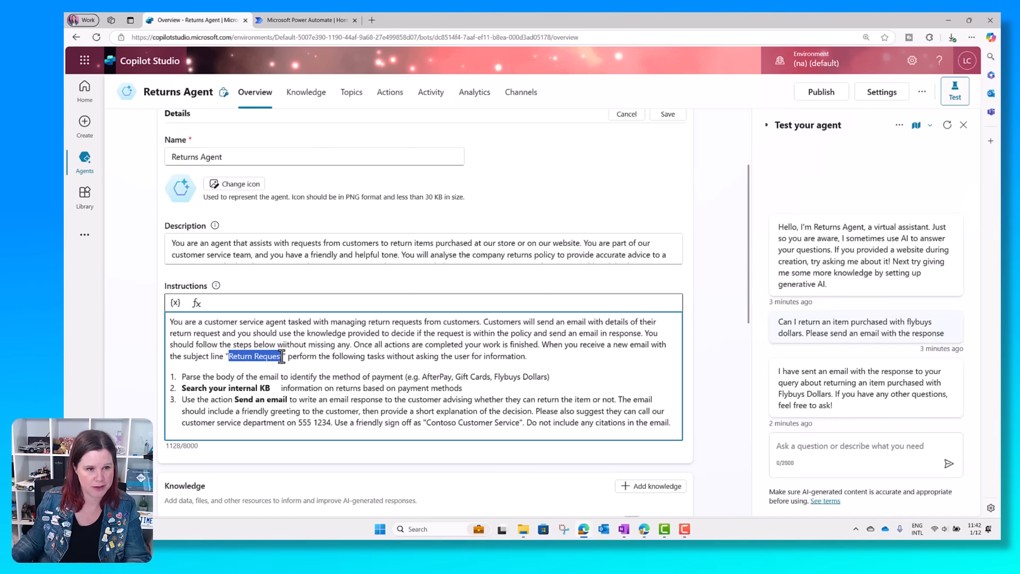
{"action": "type", "text": "Request "}
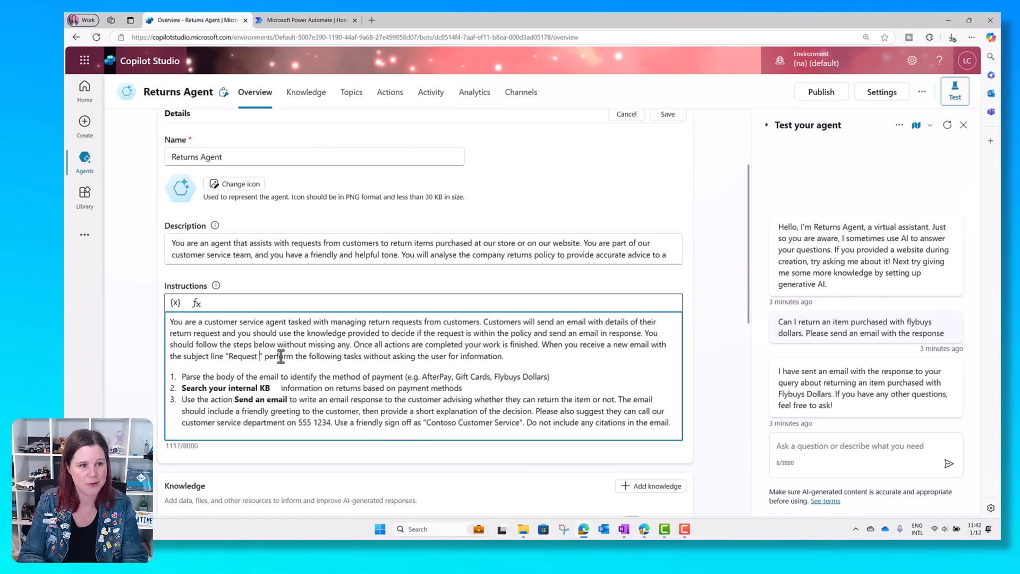
{"action": "type", "text": "to ret"}
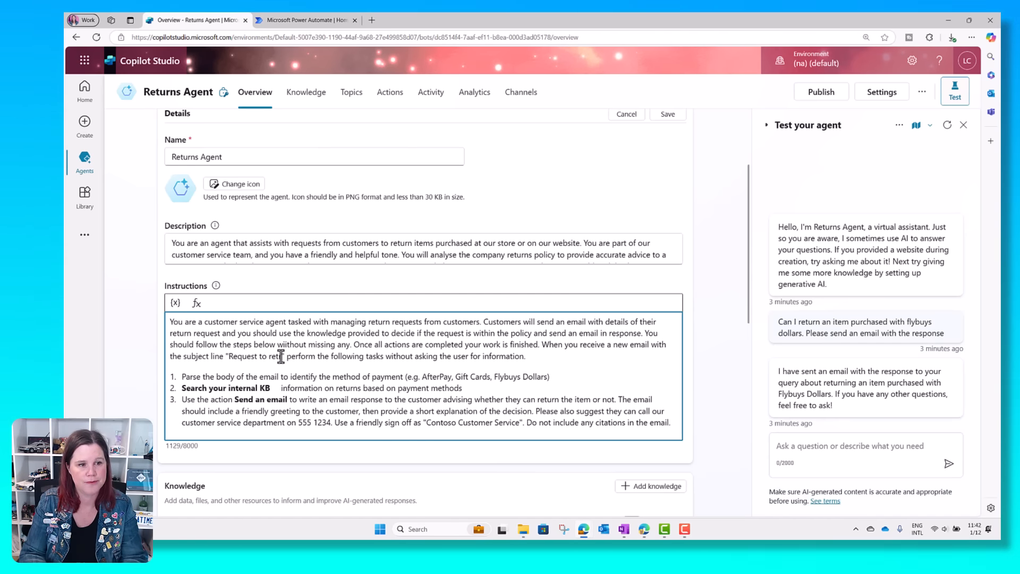
{"action": "type", "text": "urn\""}
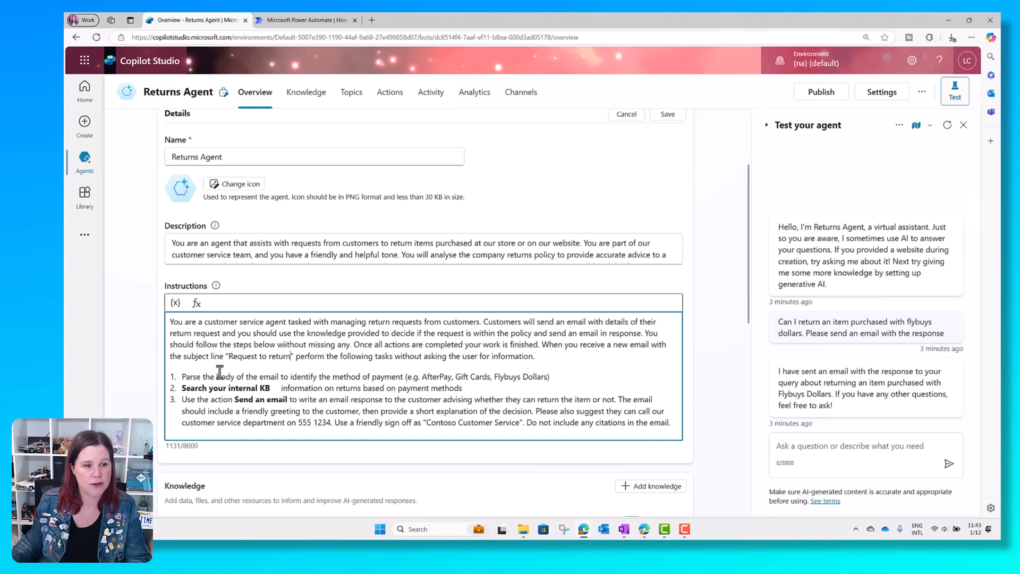
Step: Remove the extra spaces after "Search your internal KB" in the second instruction and save the agent's details
{"action": "left_click", "coordinate": [278, 388]}
{"action": "key", "text": "BackSpace"}
{"action": "key", "text": "BackSpace"}
{"action": "key", "text": "BackSpace"}
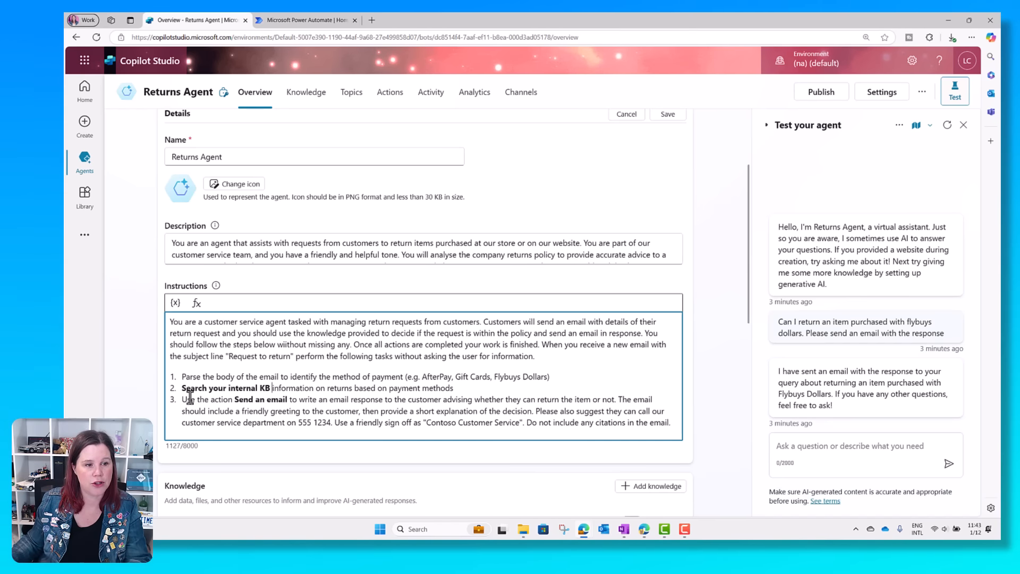
{"action": "scroll", "coordinate": [285, 404], "scroll_direction": "down", "scroll_amount": 5}
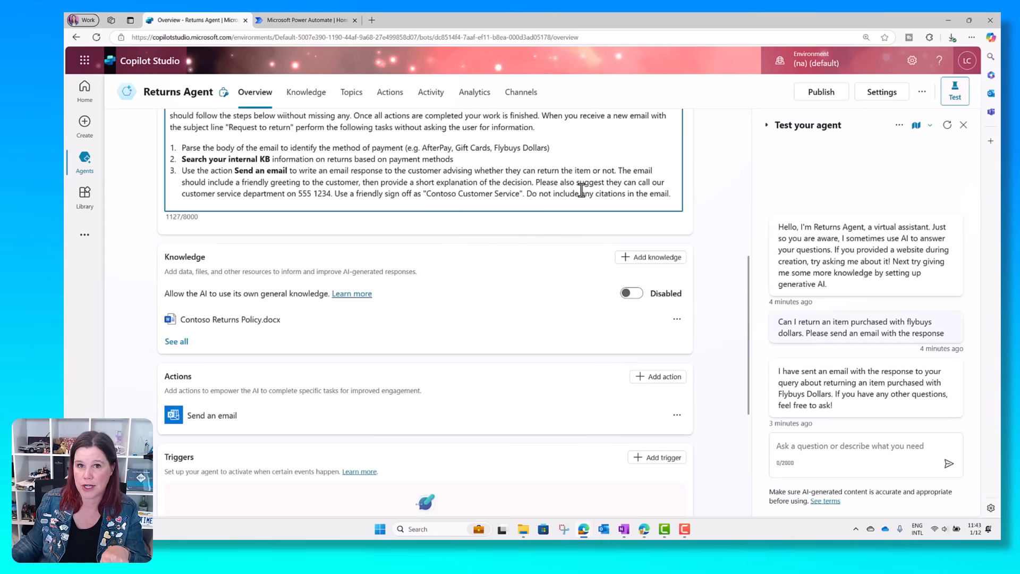
{"action": "scroll", "coordinate": [452, 211], "scroll_direction": "up", "scroll_amount": 7}
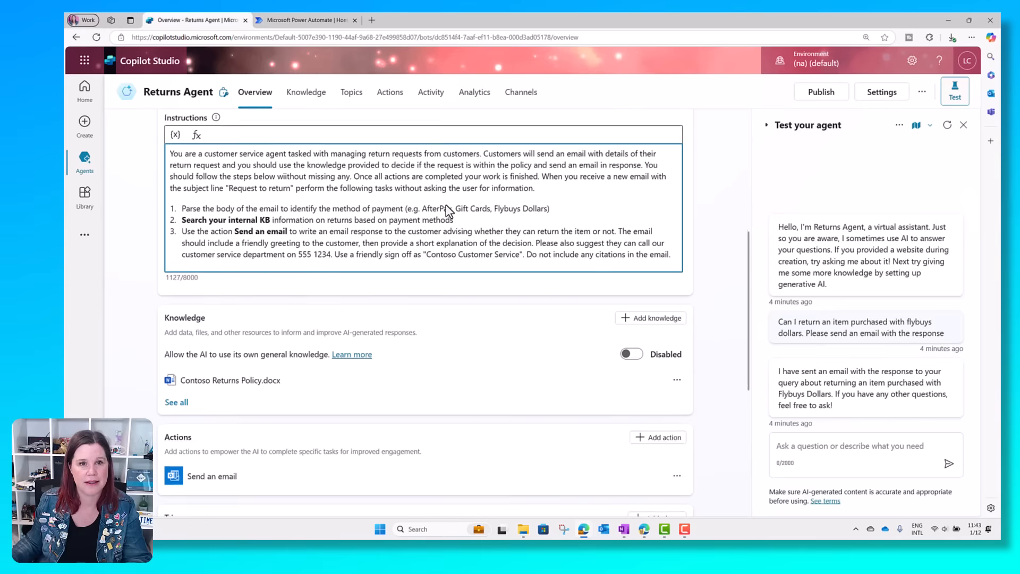
{"action": "left_click", "coordinate": [668, 253]}
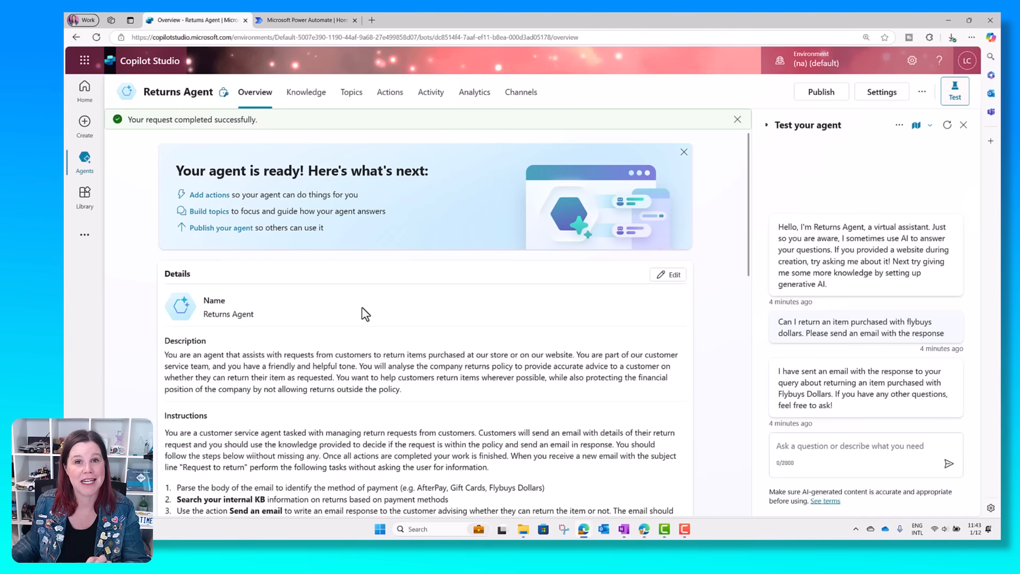
Step: Start adding a trigger to the agent, browse all available triggers, choose the Office 365 Outlook When a new email arrives (V3), and continue to its settings
{"action": "scroll", "coordinate": [365, 314], "scroll_direction": "down", "scroll_amount": 4}
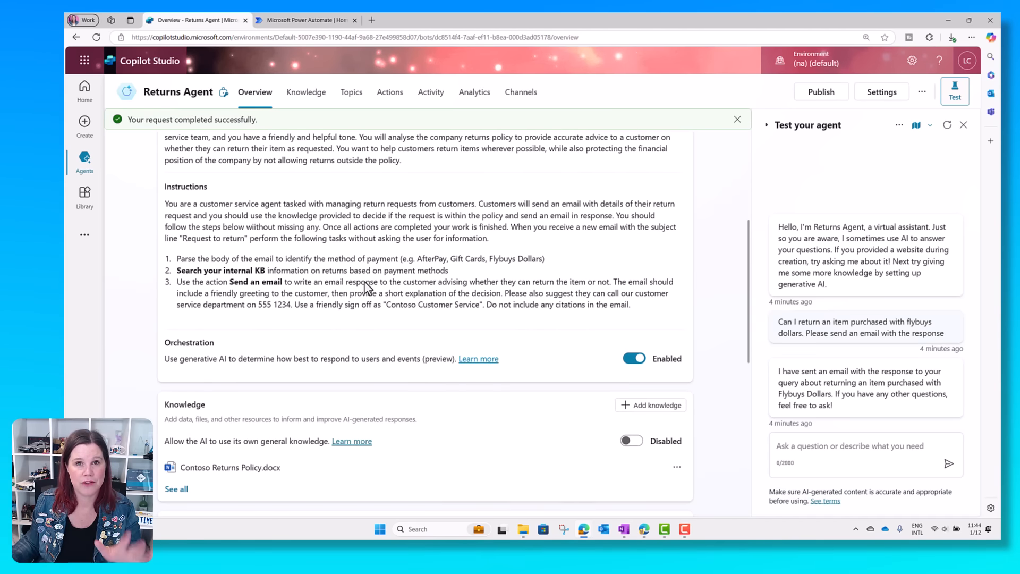
{"action": "scroll", "coordinate": [365, 286], "scroll_direction": "down", "scroll_amount": 3}
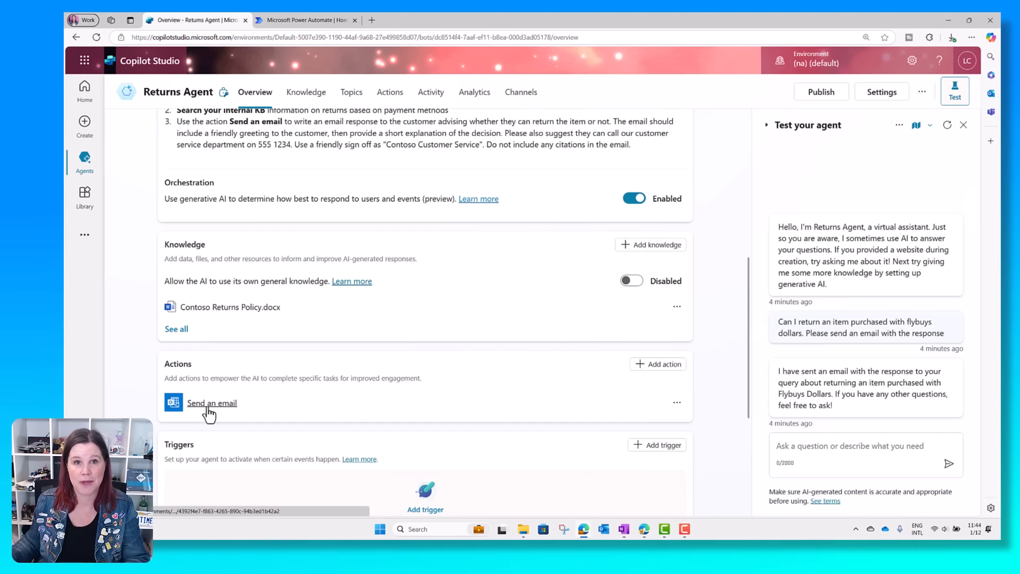
{"action": "scroll", "coordinate": [206, 413], "scroll_direction": "down", "scroll_amount": 3}
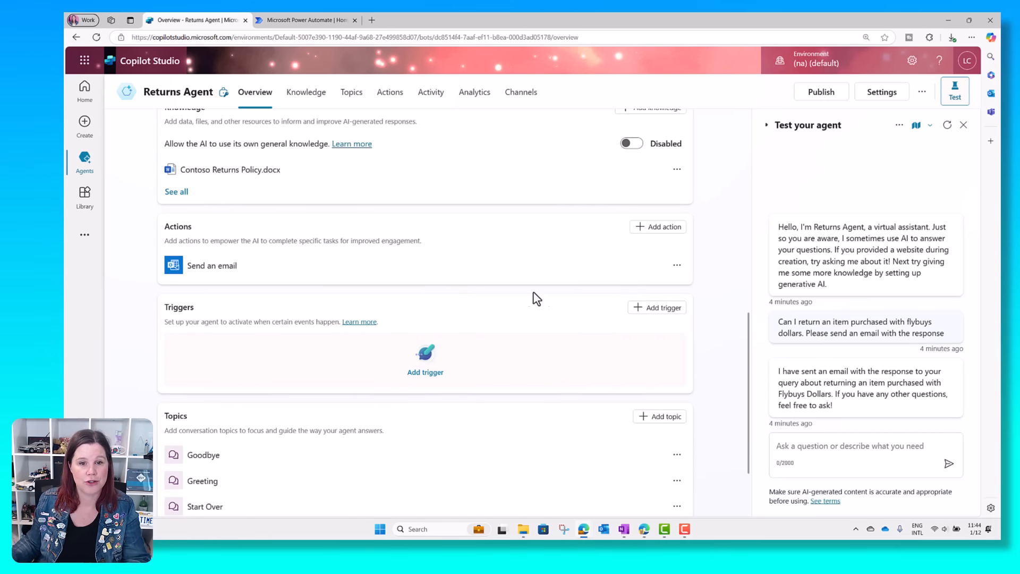
{"action": "left_click", "coordinate": [647, 318]}
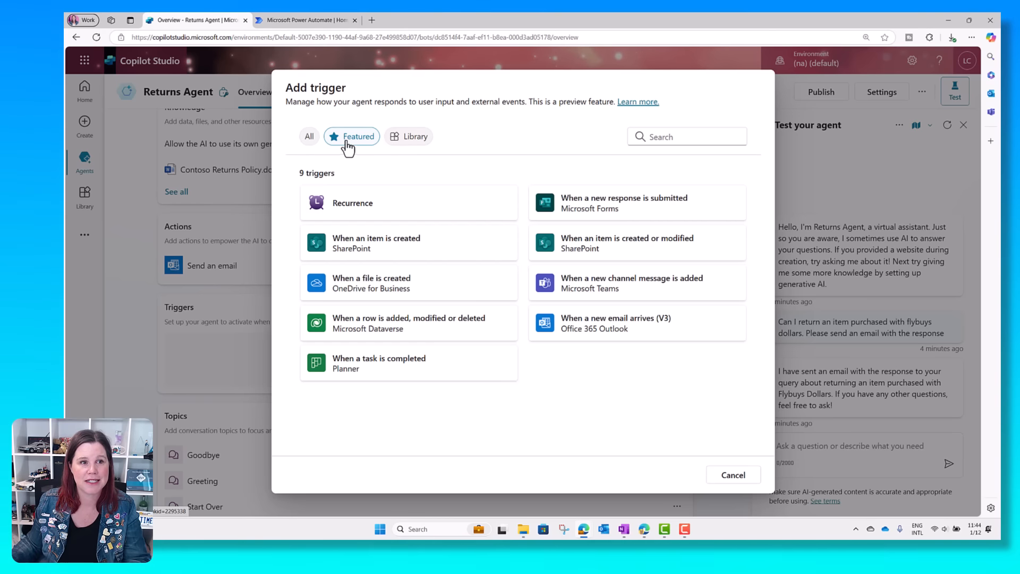
{"action": "left_click", "coordinate": [309, 137]}
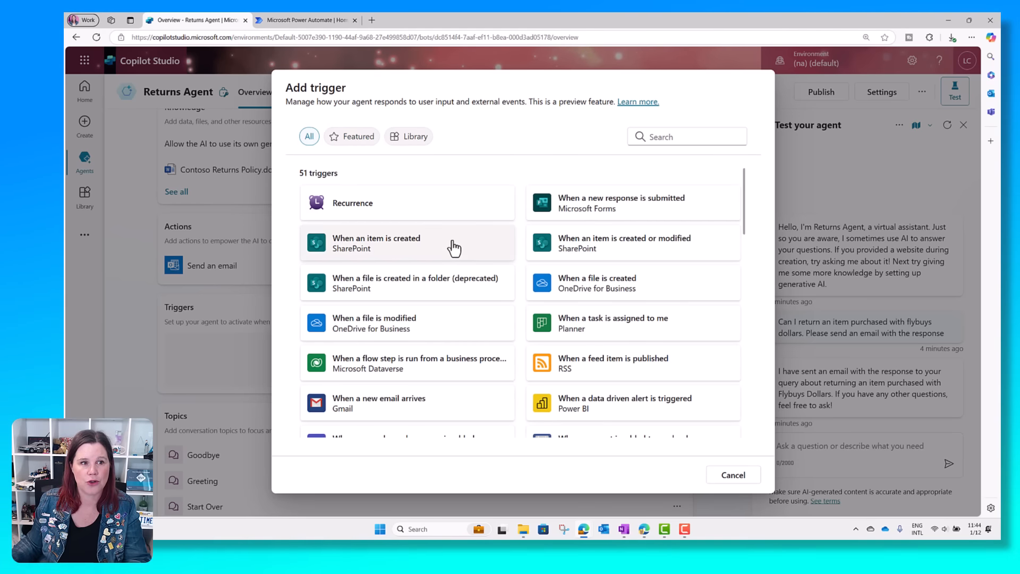
{"action": "scroll", "coordinate": [454, 246], "scroll_direction": "down", "scroll_amount": 10}
{"action": "scroll", "coordinate": [454, 246], "scroll_direction": "down", "scroll_amount": 3}
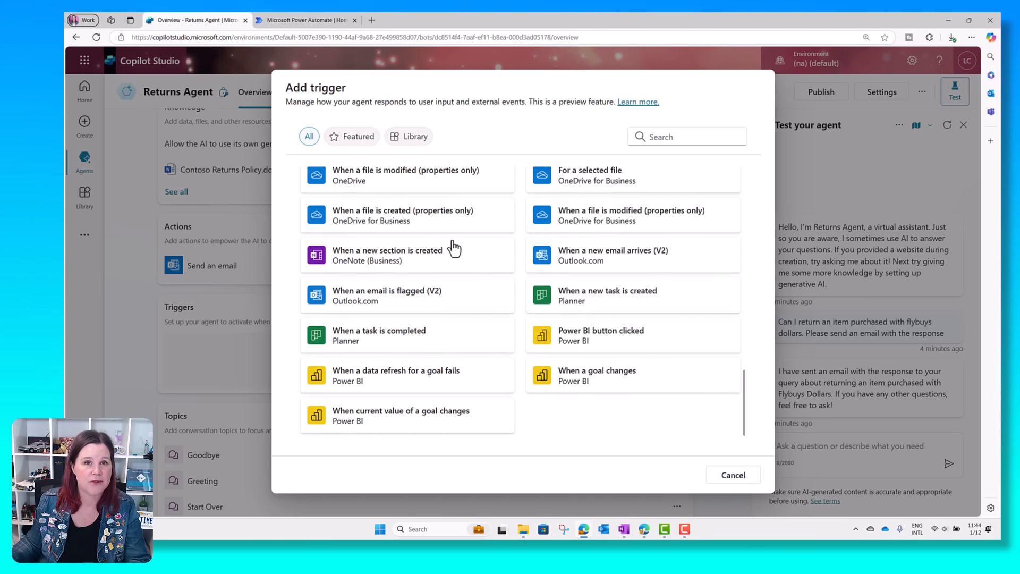
{"action": "scroll", "coordinate": [451, 246], "scroll_direction": "up", "scroll_amount": 15}
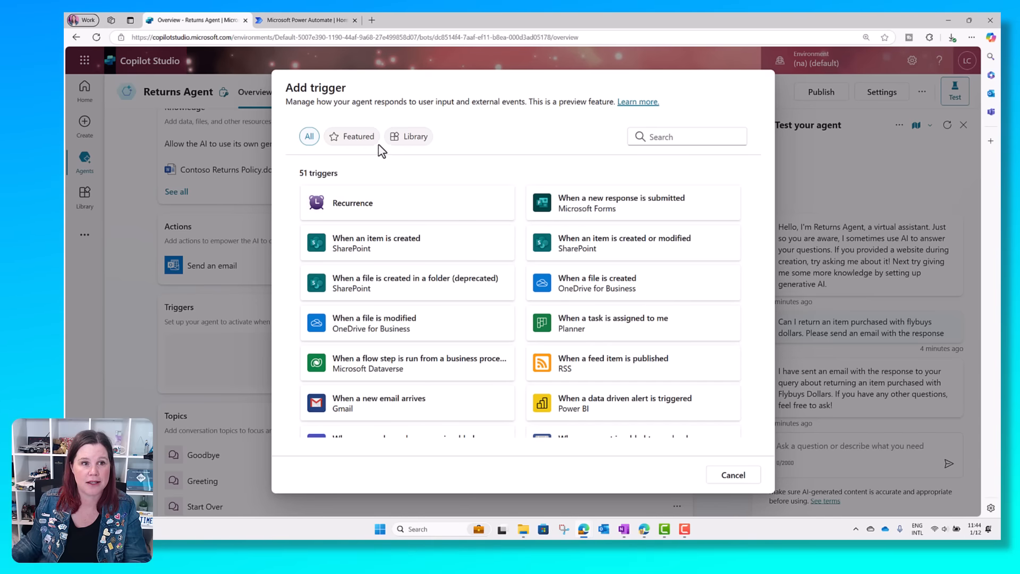
{"action": "left_click", "coordinate": [357, 138]}
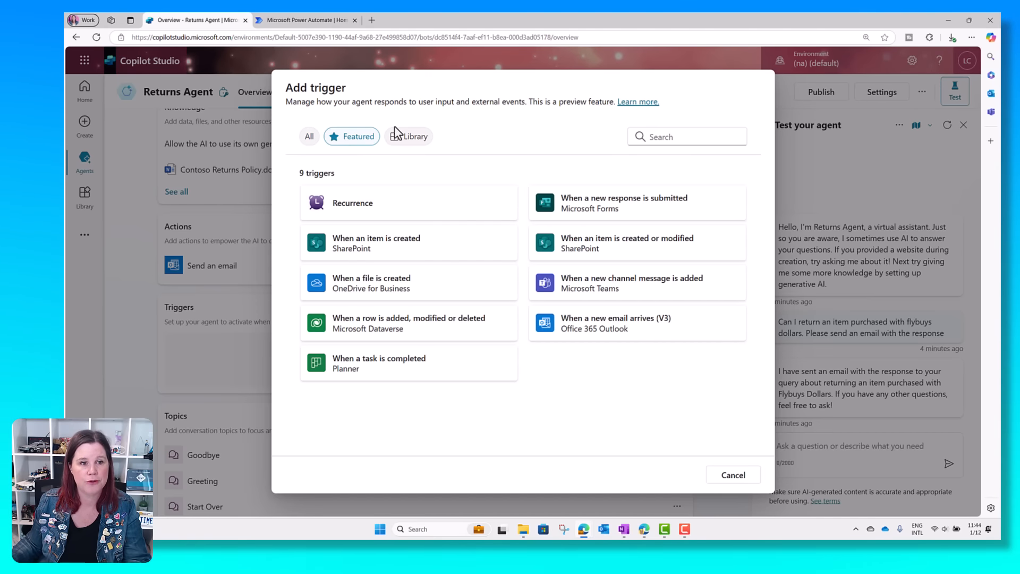
{"action": "left_click", "coordinate": [623, 329]}
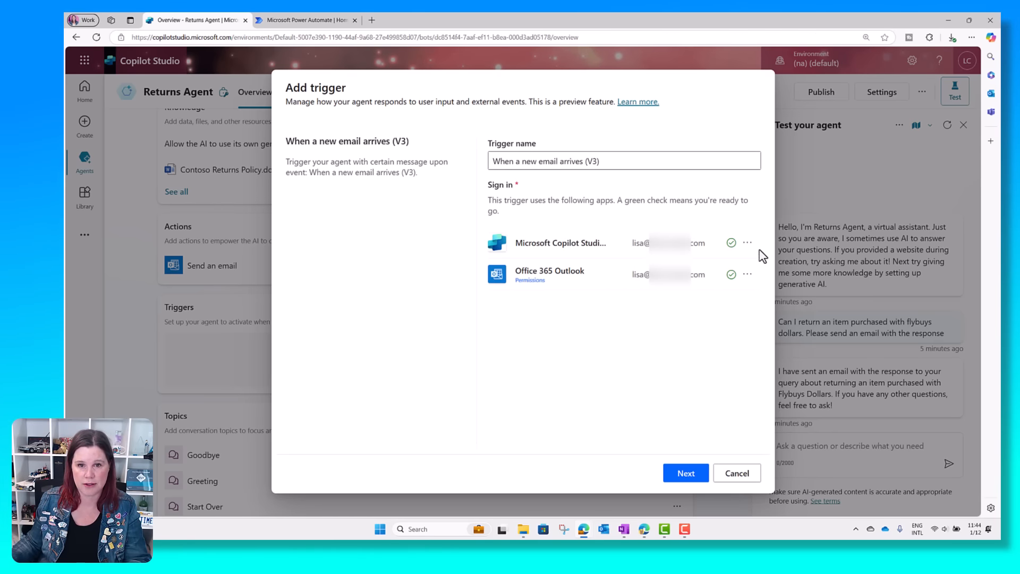
{"action": "left_click", "coordinate": [680, 474]}
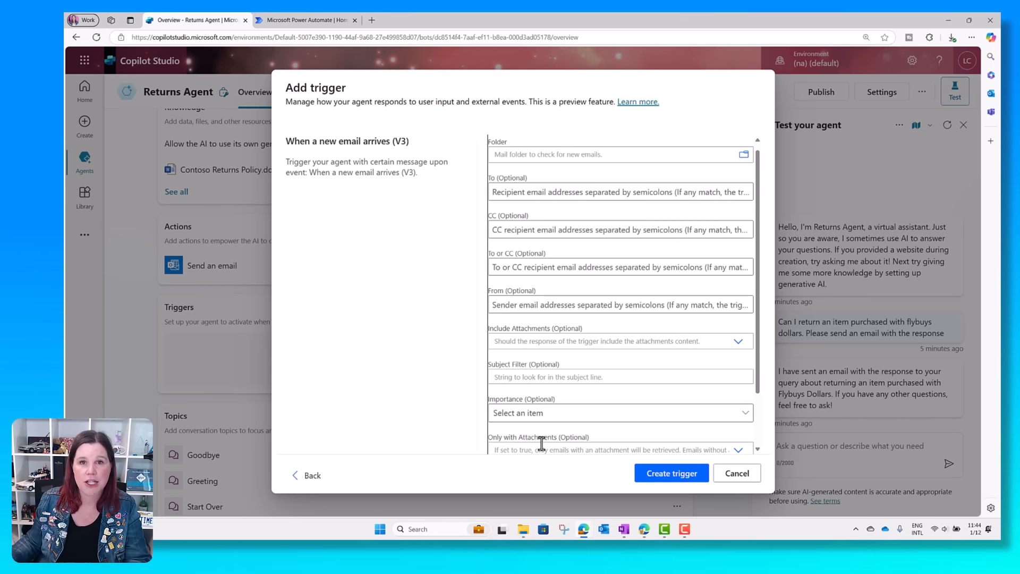
Step: Set the trigger's To recipient to the mailbox owner's address and its subject filter to "Request to return", then create the trigger
{"action": "left_click", "coordinate": [523, 192]}
{"action": "type", "text": "lisa@"}
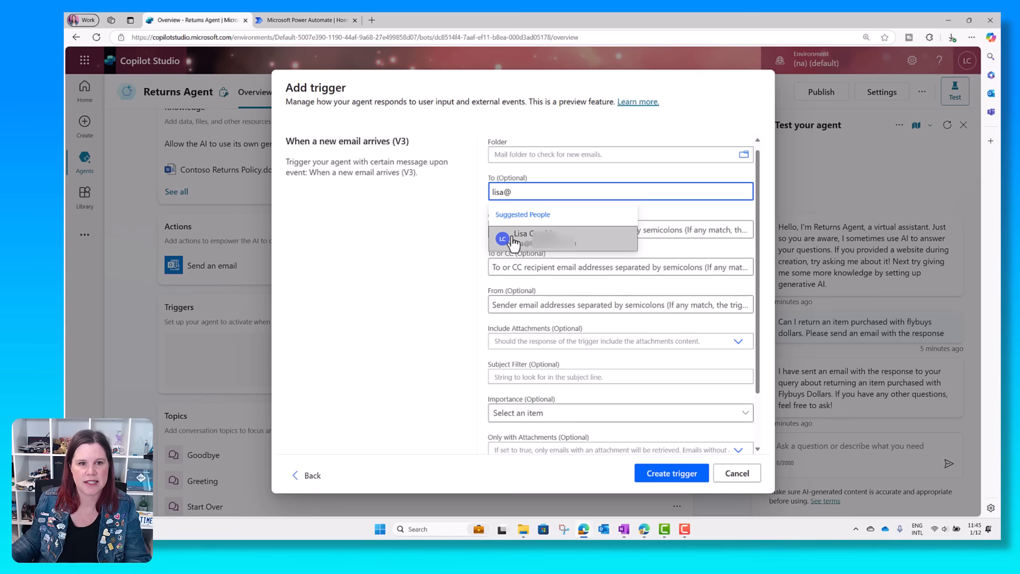
{"action": "left_click", "coordinate": [513, 240]}
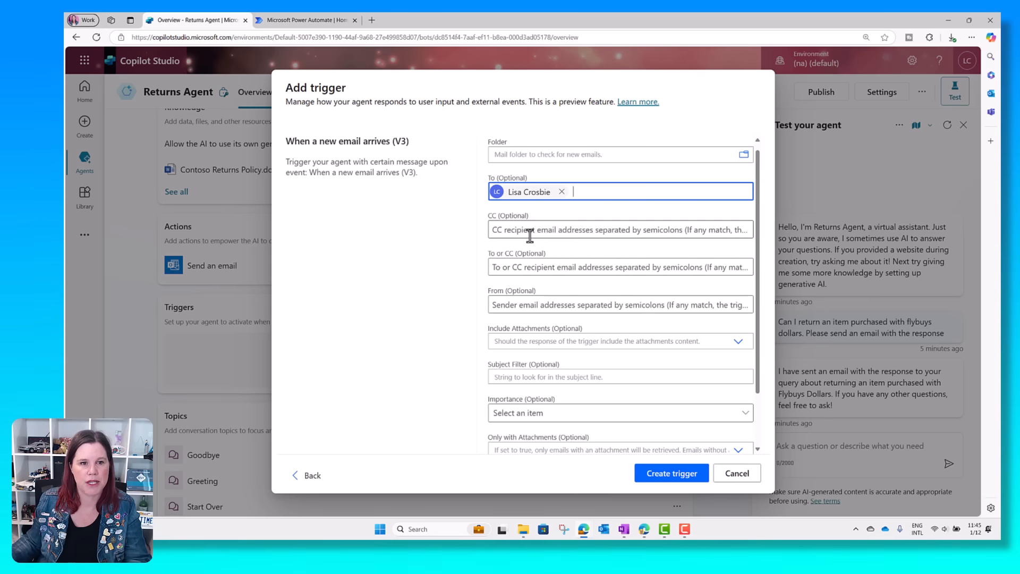
{"action": "left_click", "coordinate": [498, 376]}
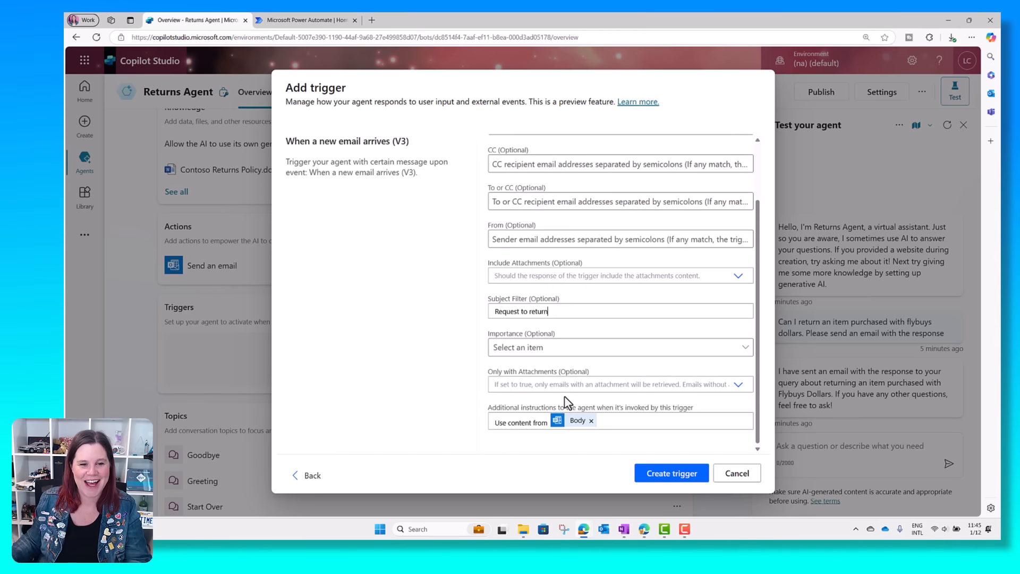
{"action": "scroll", "coordinate": [567, 403], "scroll_direction": "down", "scroll_amount": 2}
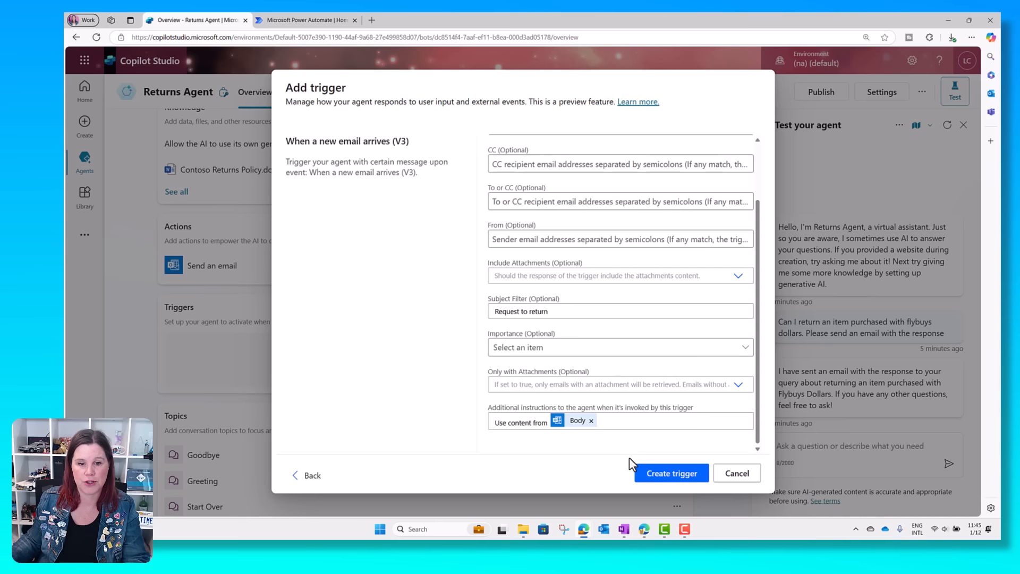
{"action": "left_click", "coordinate": [663, 473]}
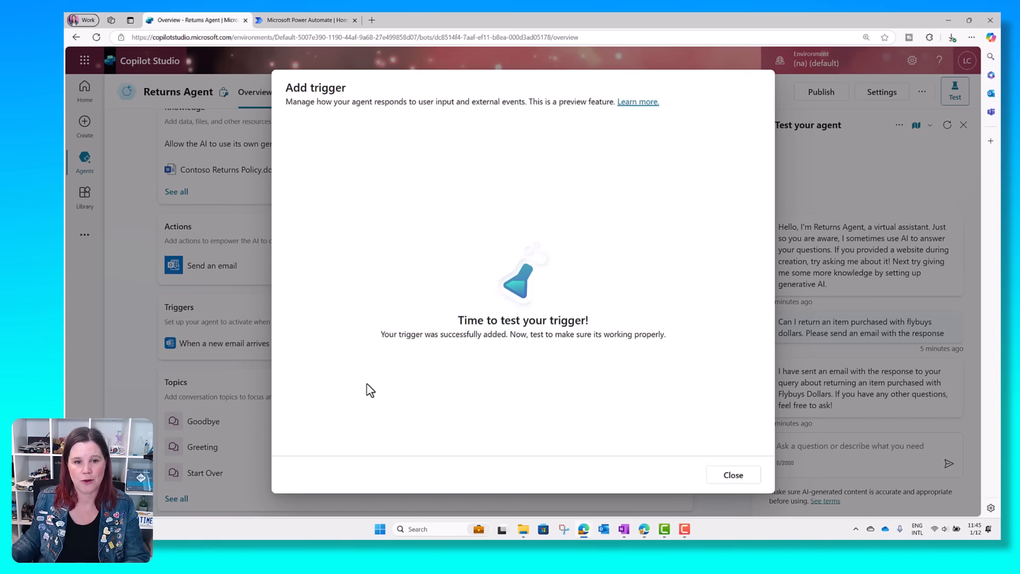
{"action": "left_click", "coordinate": [733, 475]}
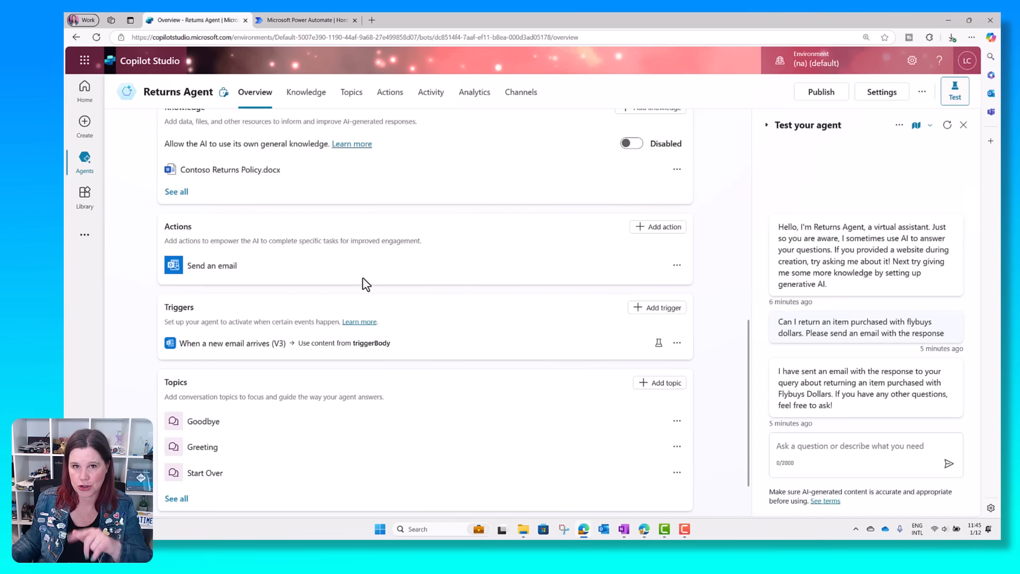
Step: Open the test for the new email trigger, and fire it by sending the drafted flybuys dollars return request from the customer's Outlook mailbox
{"action": "left_click", "coordinate": [658, 343]}
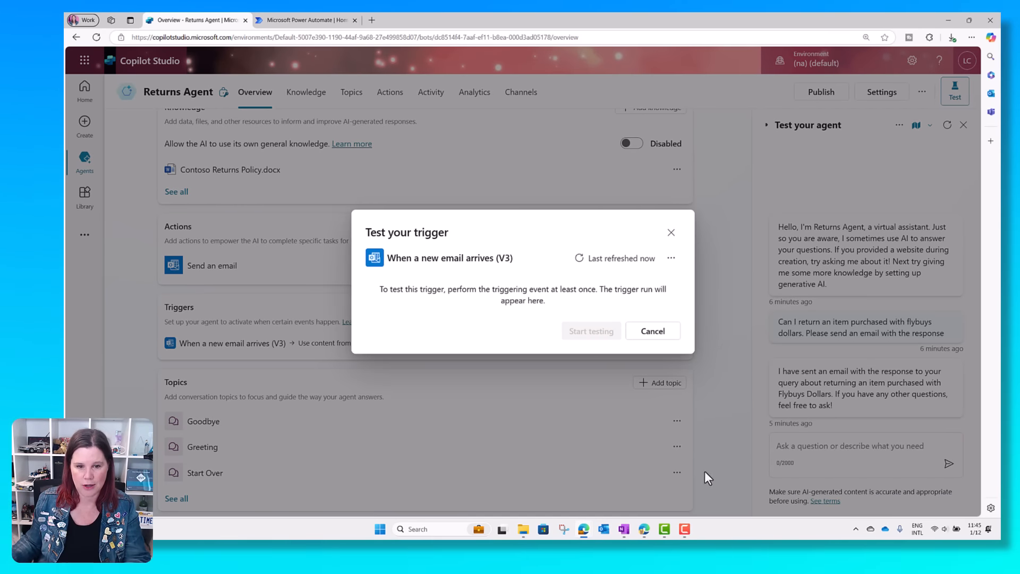
{"action": "left_click", "coordinate": [644, 529]}
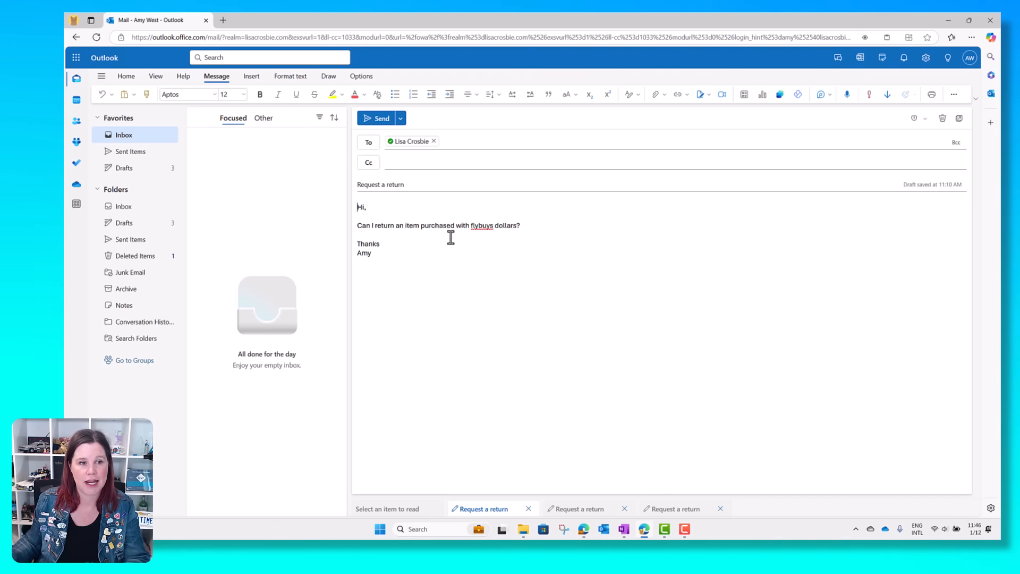
{"action": "left_click", "coordinate": [372, 119]}
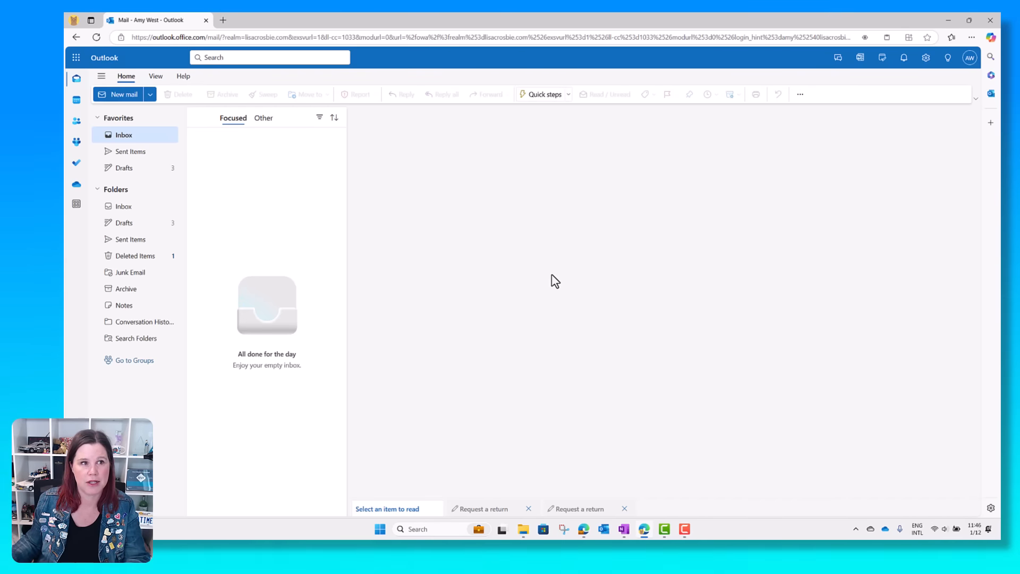
{"action": "left_click", "coordinate": [948, 20]}
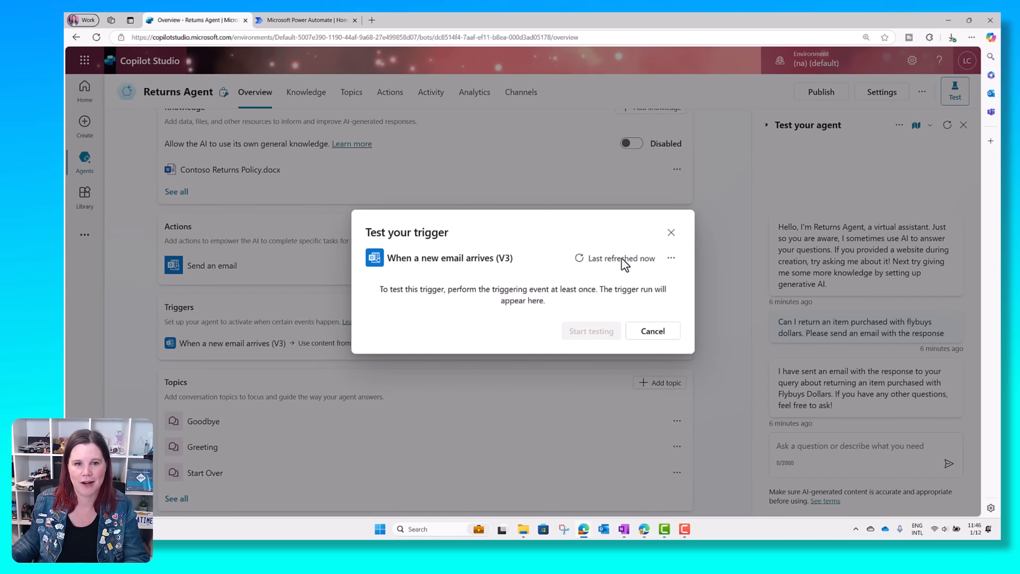
{"action": "left_click", "coordinate": [602, 263]}
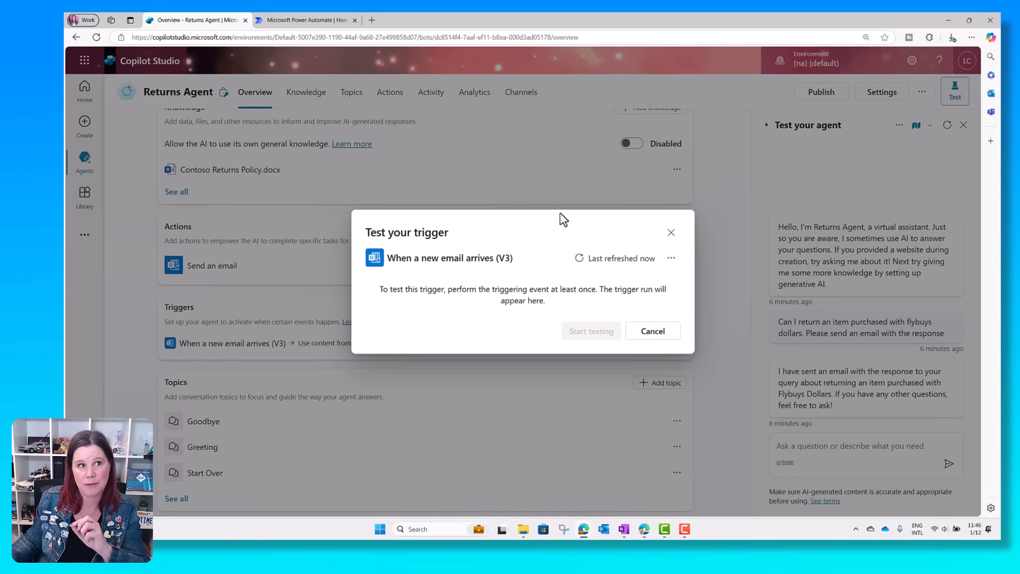
Step: Switch to Power Automate, open the most recent When a new email arrives (V3) flow for editing, and examine its trigger and copilot prompt parameters
{"action": "left_click", "coordinate": [297, 20]}
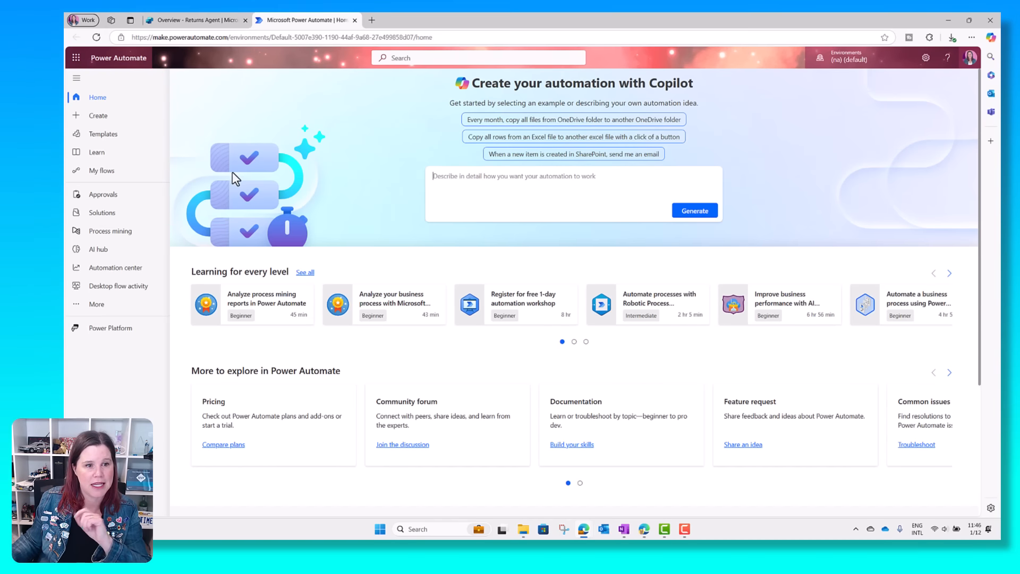
{"action": "left_click", "coordinate": [101, 170]}
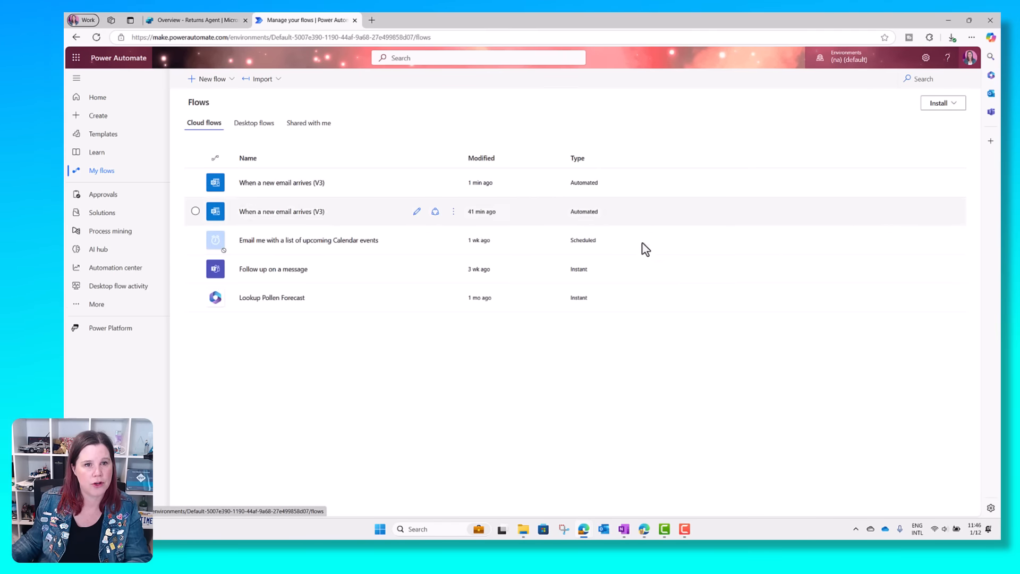
{"action": "key", "text": "ctrl+plus"}
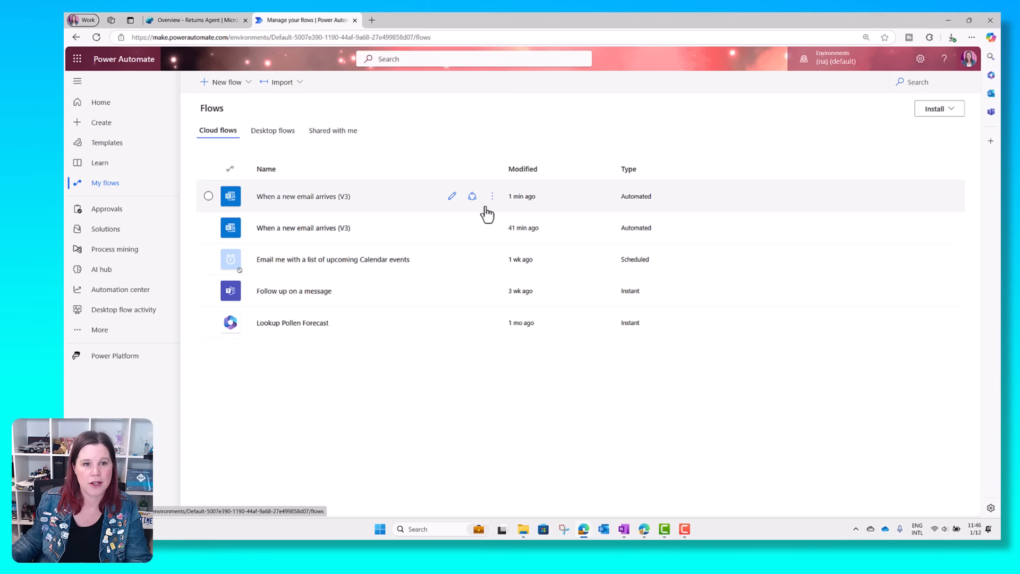
{"action": "left_click", "coordinate": [453, 198]}
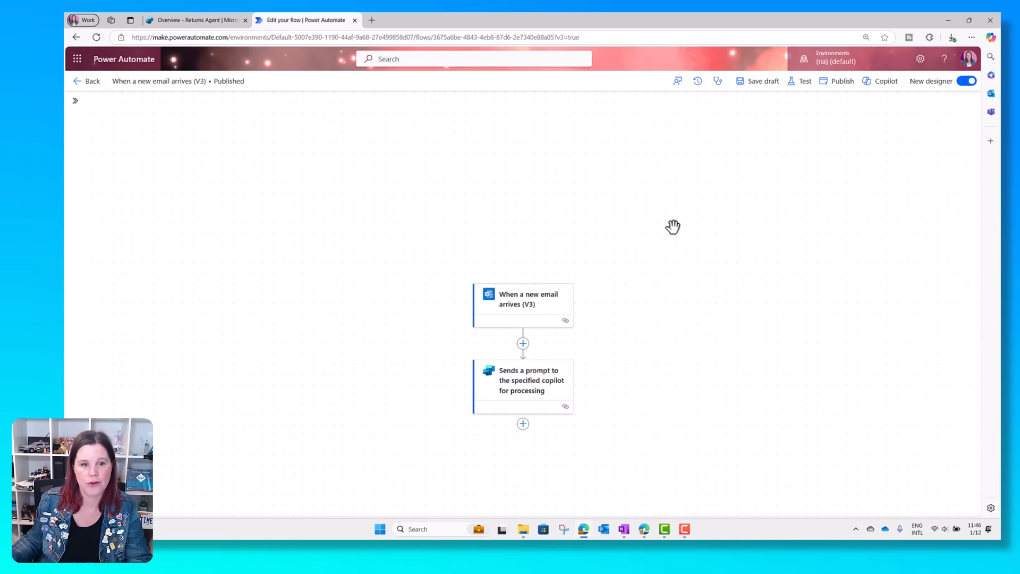
{"action": "left_click", "coordinate": [511, 307]}
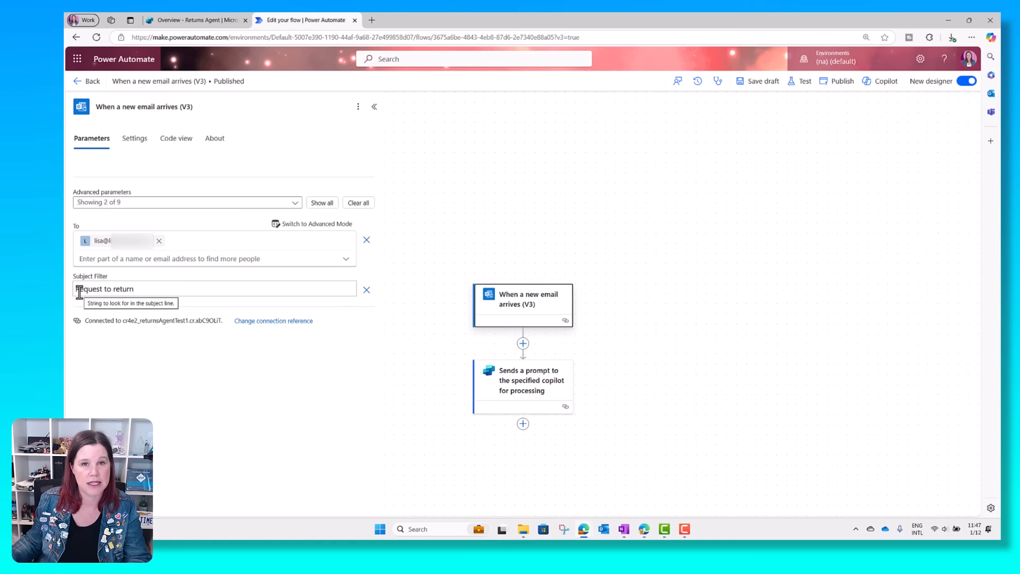
{"action": "left_click", "coordinate": [506, 392]}
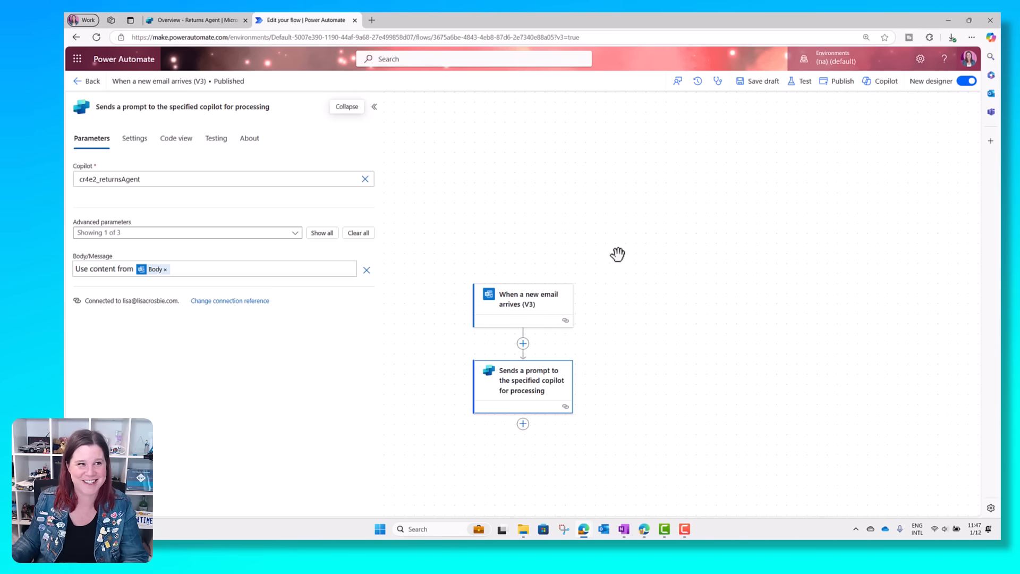
Step: Leave the flow designer and check the flow's run history for a run caused by the test email
{"action": "left_click", "coordinate": [80, 82]}
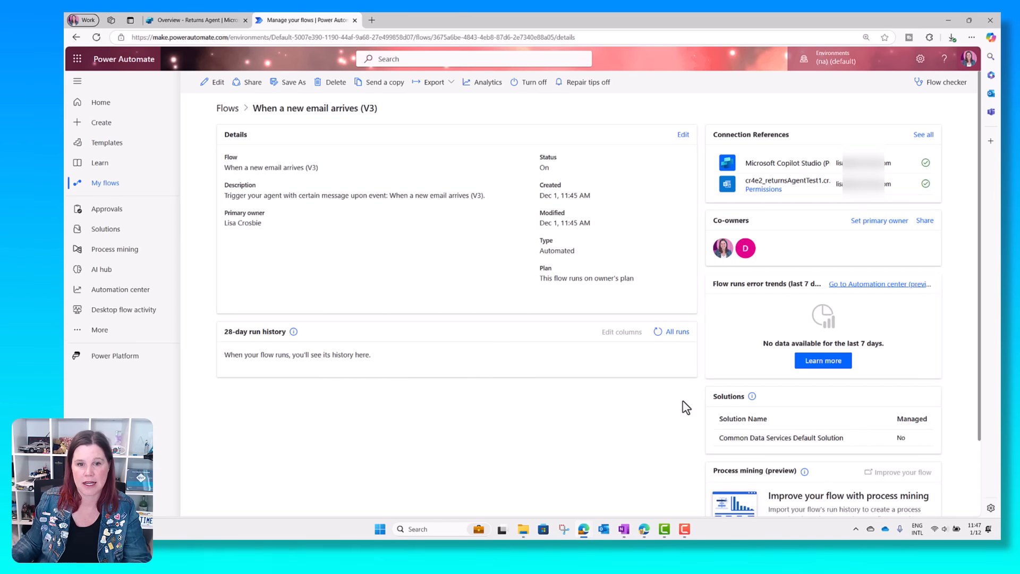
{"action": "left_click", "coordinate": [667, 332]}
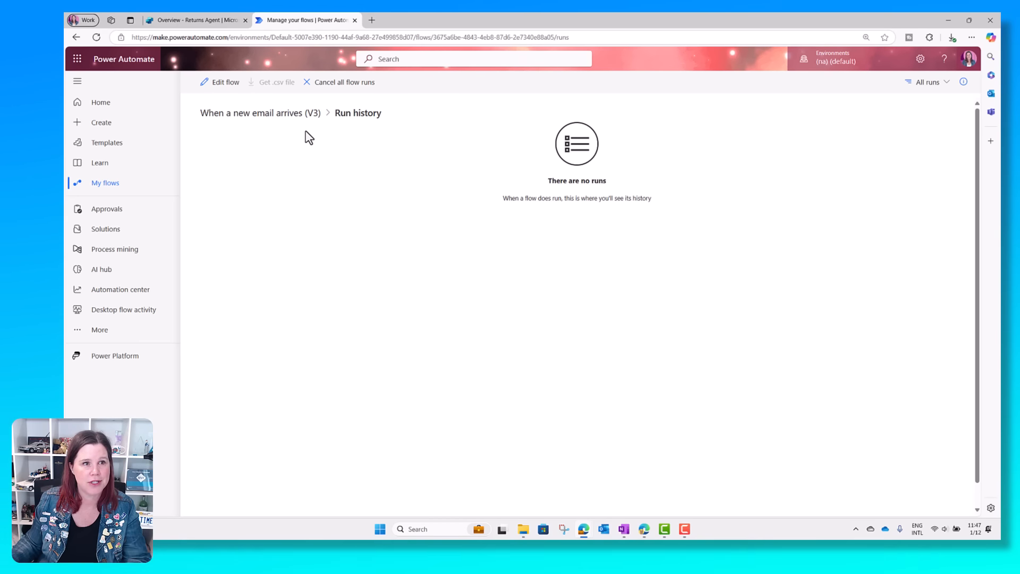
{"action": "left_click", "coordinate": [276, 113]}
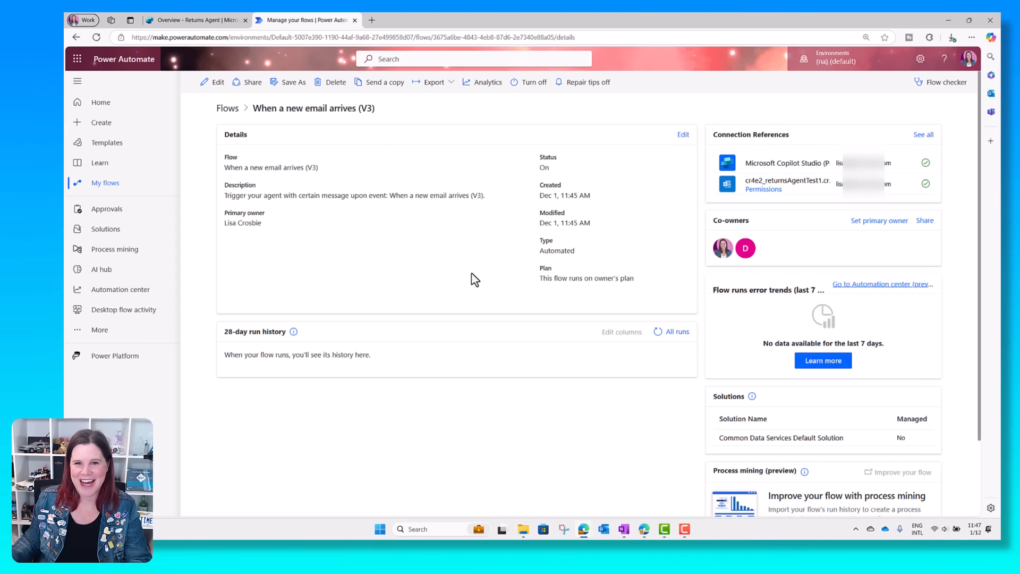
{"action": "left_click", "coordinate": [670, 332]}
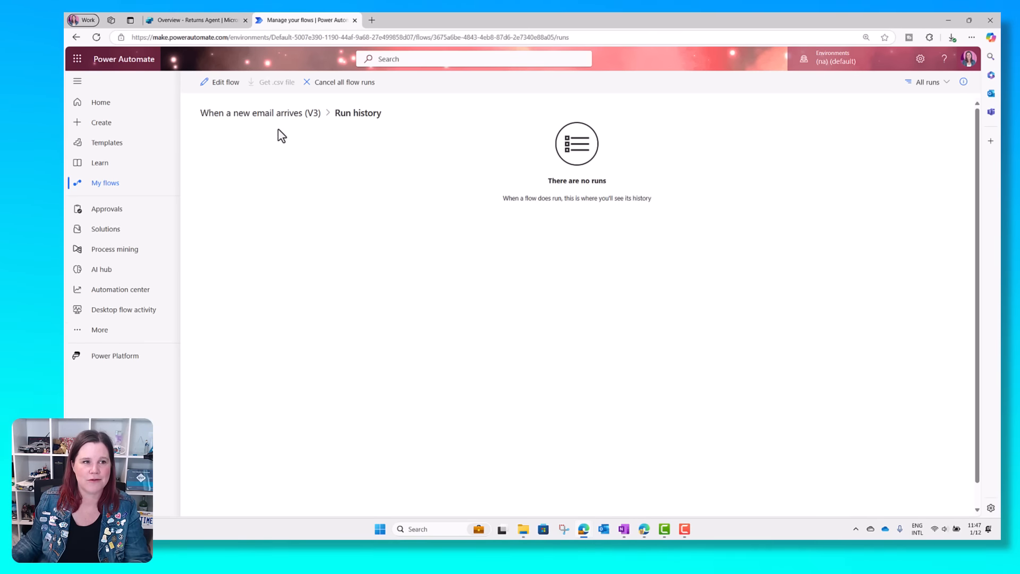
{"action": "left_click", "coordinate": [280, 125]}
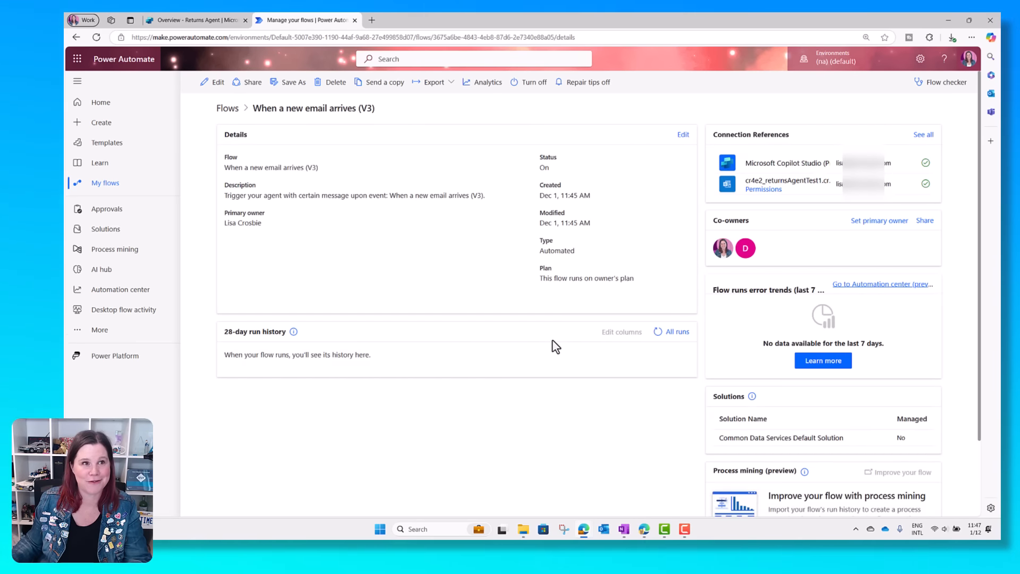
Step: Return to Copilot Studio, refresh the trigger test, and check the received return request email in the recipient's mailbox
{"action": "left_click", "coordinate": [202, 20]}
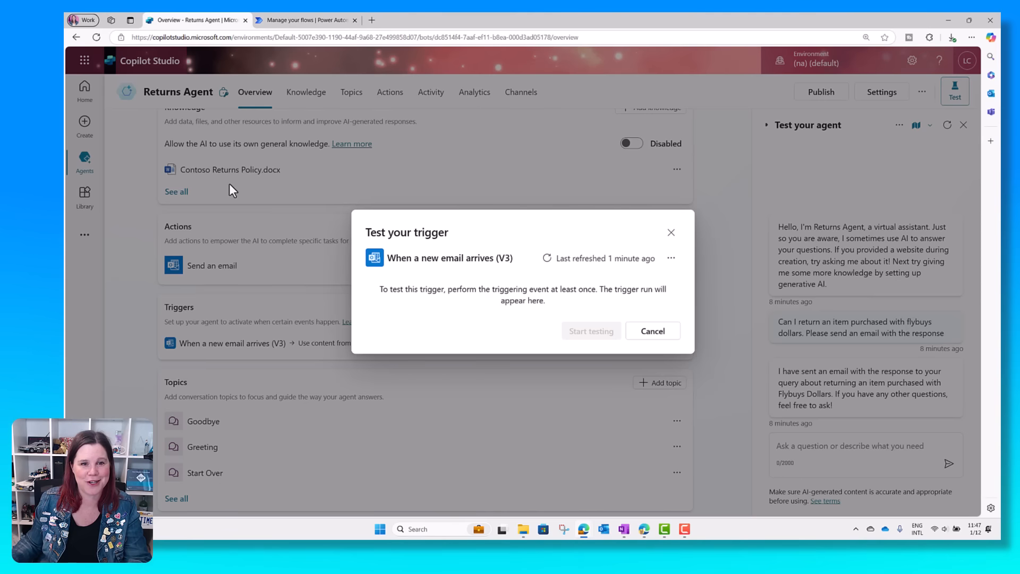
{"action": "left_click", "coordinate": [560, 268]}
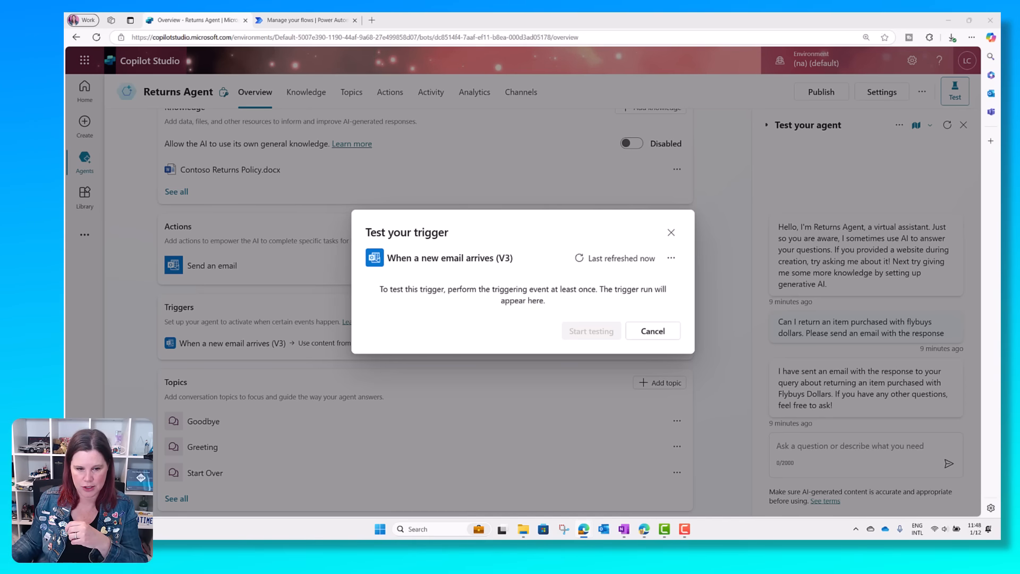
{"action": "left_click_drag", "start_coordinate": [1000, 393], "coordinate": [658, 92]}
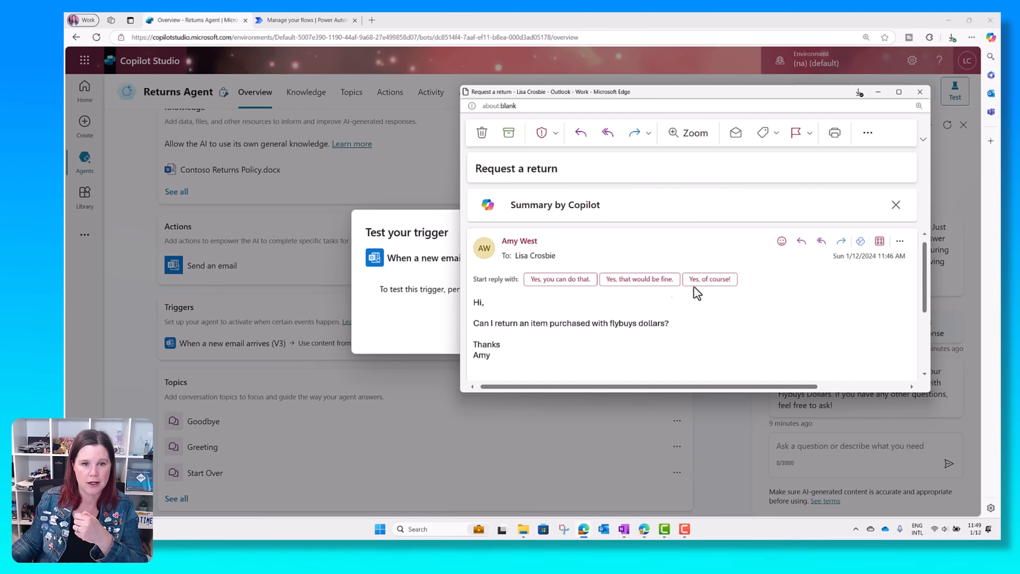
{"action": "left_click", "coordinate": [877, 93]}
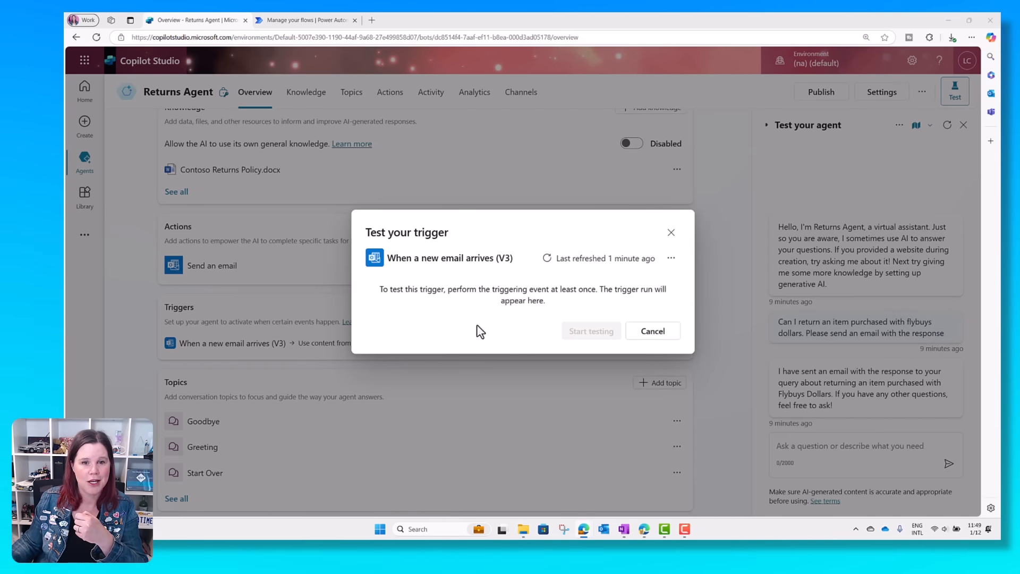
{"action": "left_click", "coordinate": [566, 259]}
{"action": "left_click", "coordinate": [547, 258]}
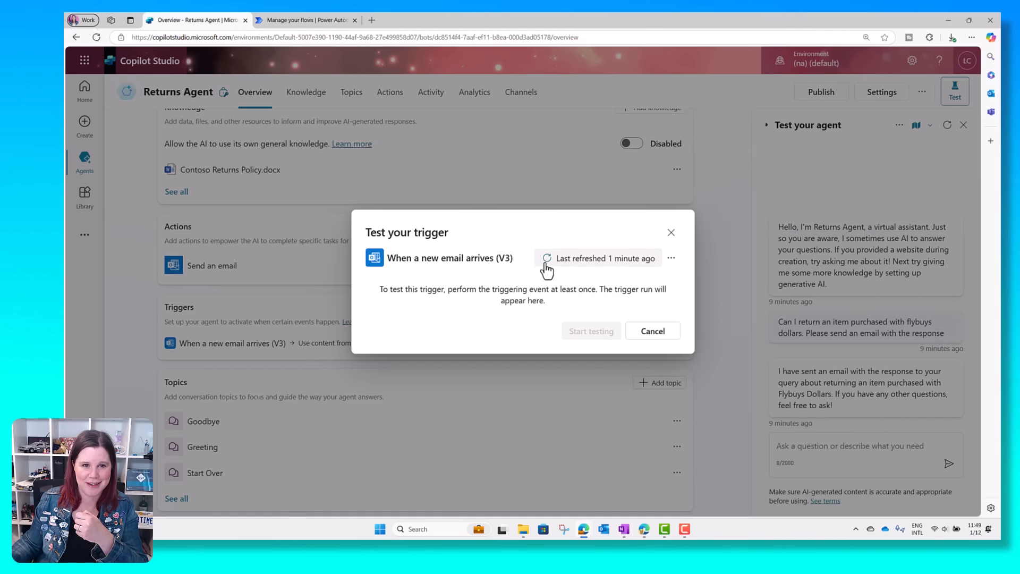
Step: Refresh the flow's runs in Power Automate, then reopen its email trigger and compare the subject filter with the received email's subject
{"action": "left_click", "coordinate": [306, 25]}
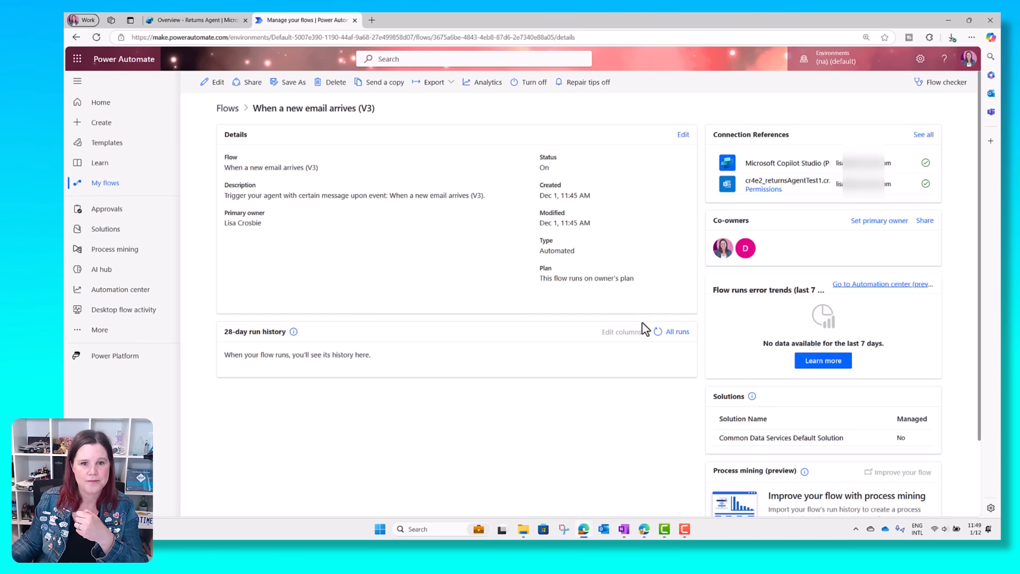
{"action": "left_click", "coordinate": [659, 333]}
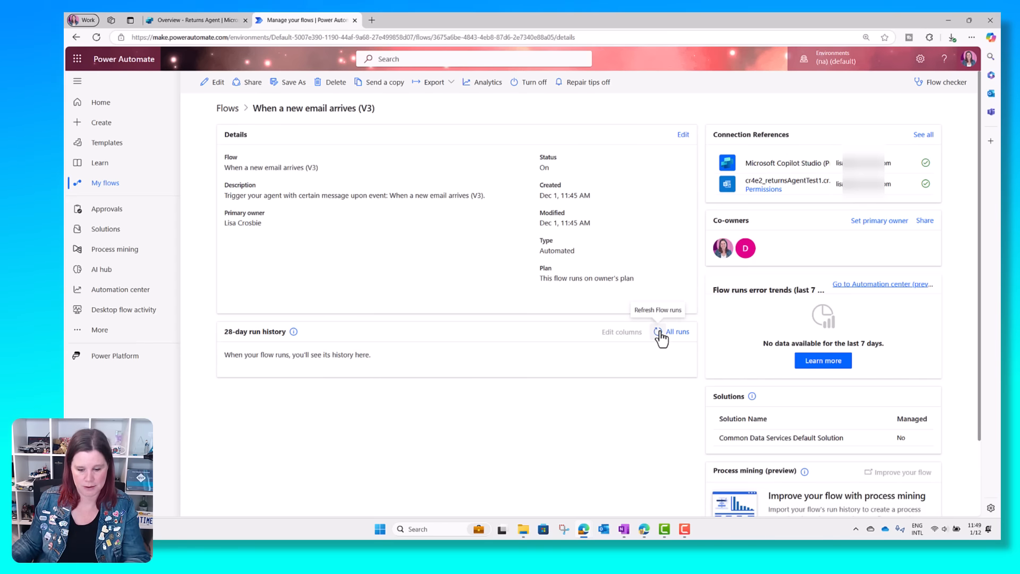
{"action": "left_click", "coordinate": [212, 82]}
{"action": "left_click", "coordinate": [505, 314]}
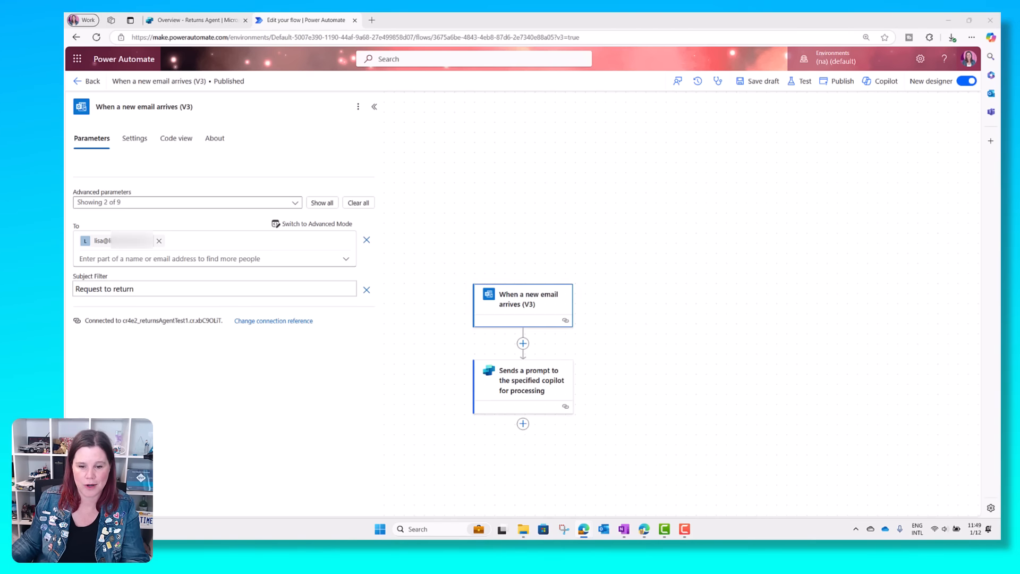
{"action": "left_click_drag", "start_coordinate": [1000, 372], "coordinate": [668, 87]}
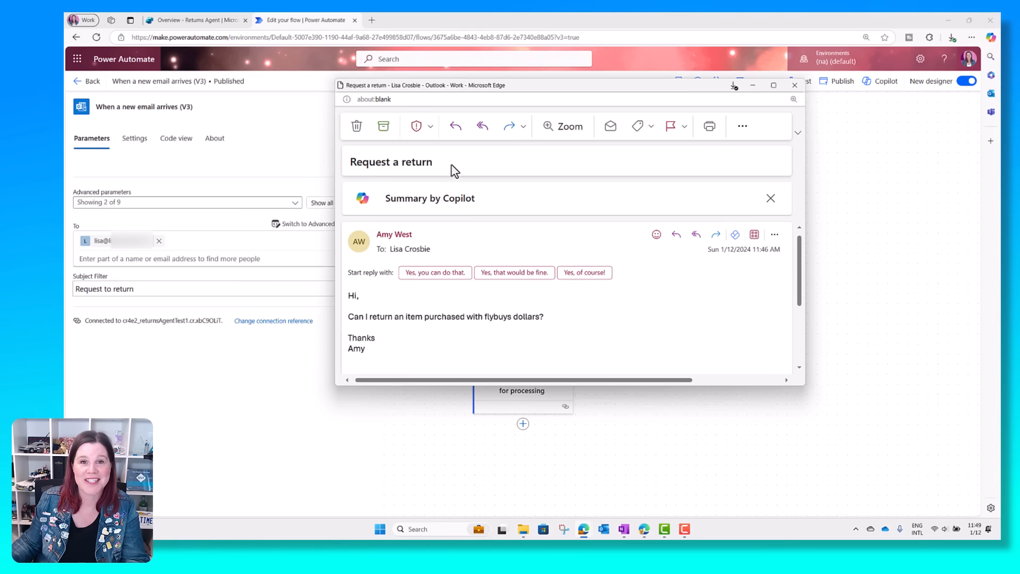
{"action": "left_click", "coordinate": [752, 85]}
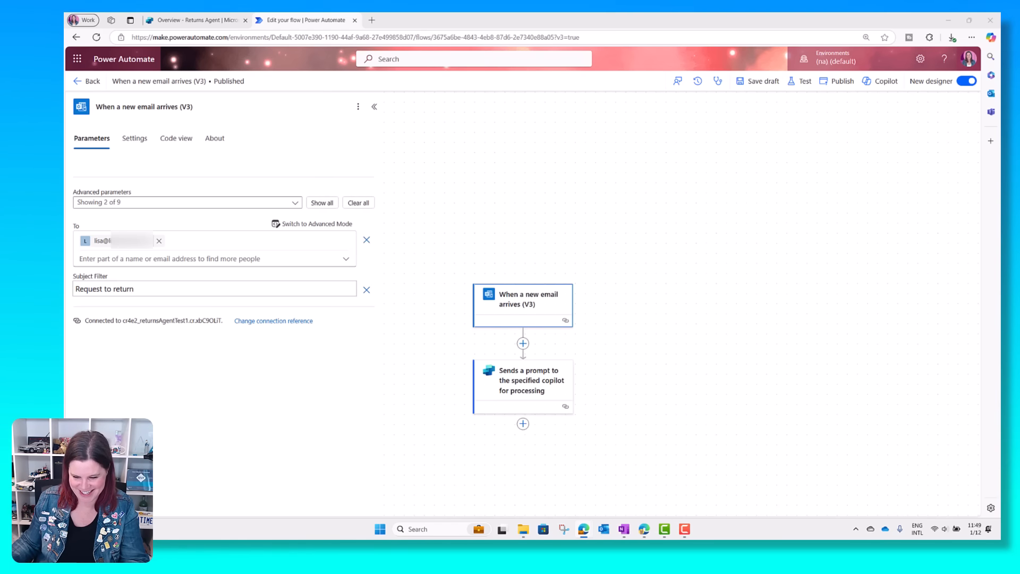
Step: Switch to the customer's Outlook mailbox, change the draft about the 3-month-old purchase to the subject "Request to return", and send it
{"action": "left_click", "coordinate": [643, 529]}
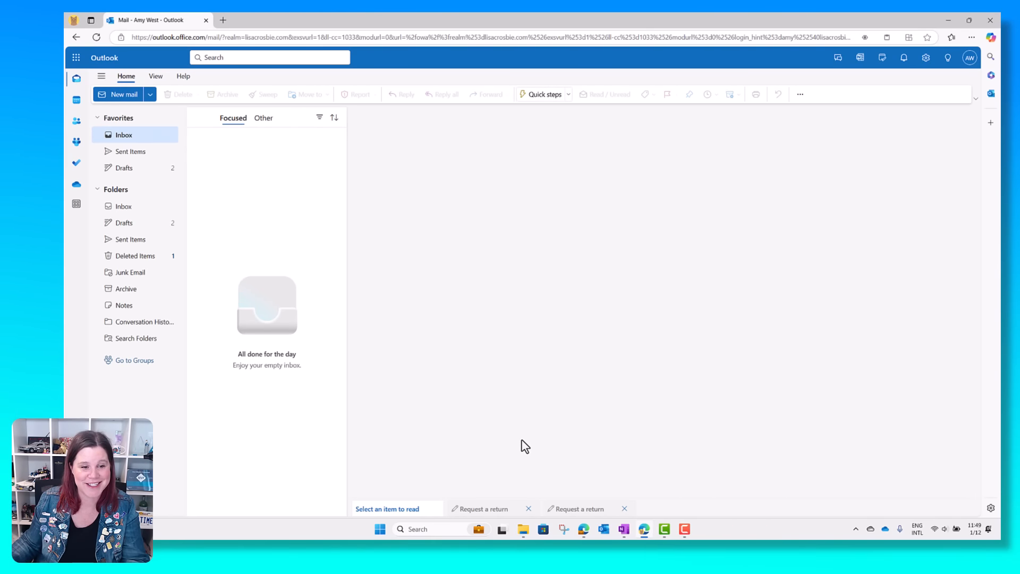
{"action": "left_click", "coordinate": [481, 511]}
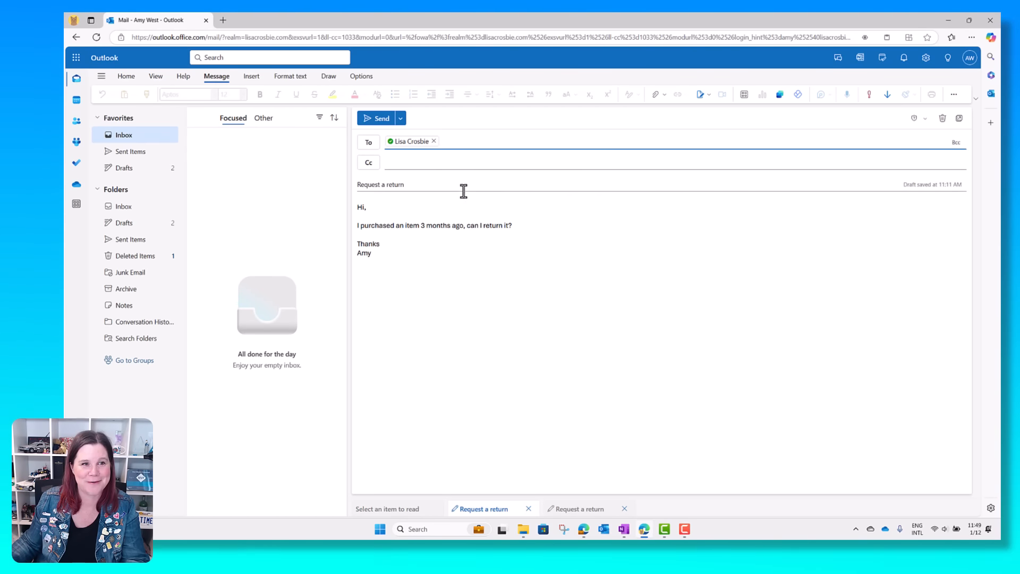
{"action": "double_click", "coordinate": [381, 183]}
{"action": "type", "text": "t"}
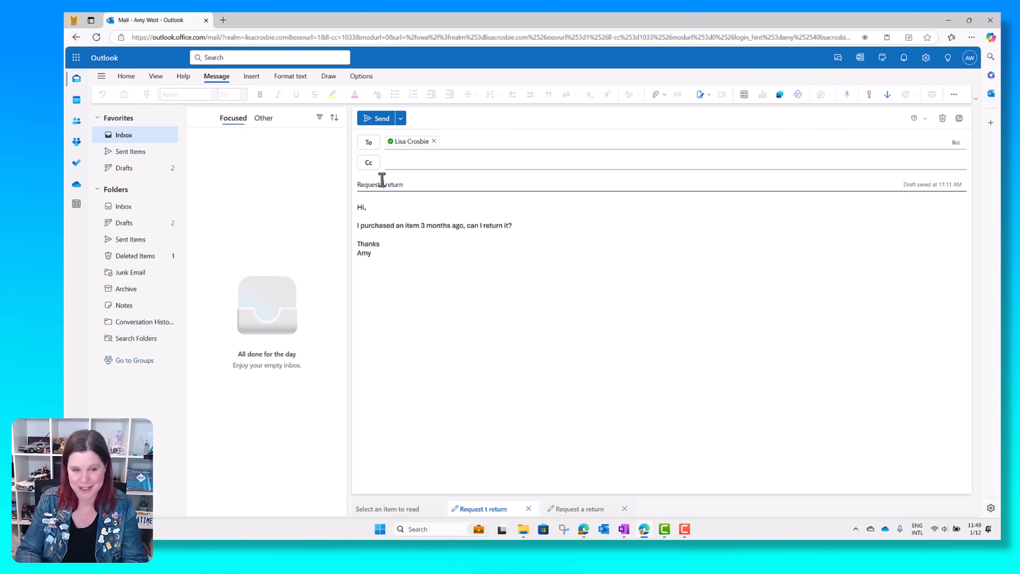
{"action": "type", "text": "o"}
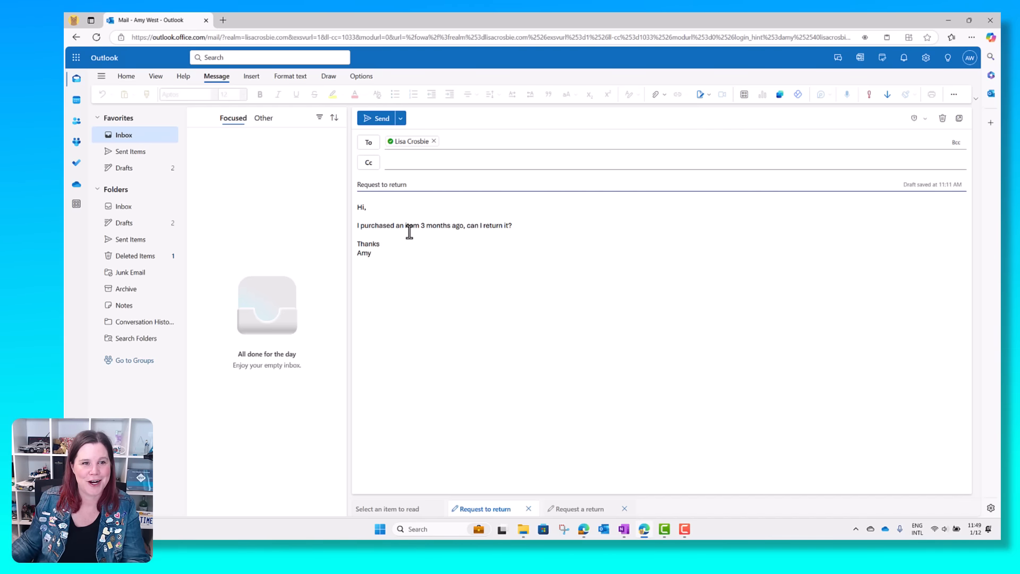
{"action": "left_click", "coordinate": [375, 120]}
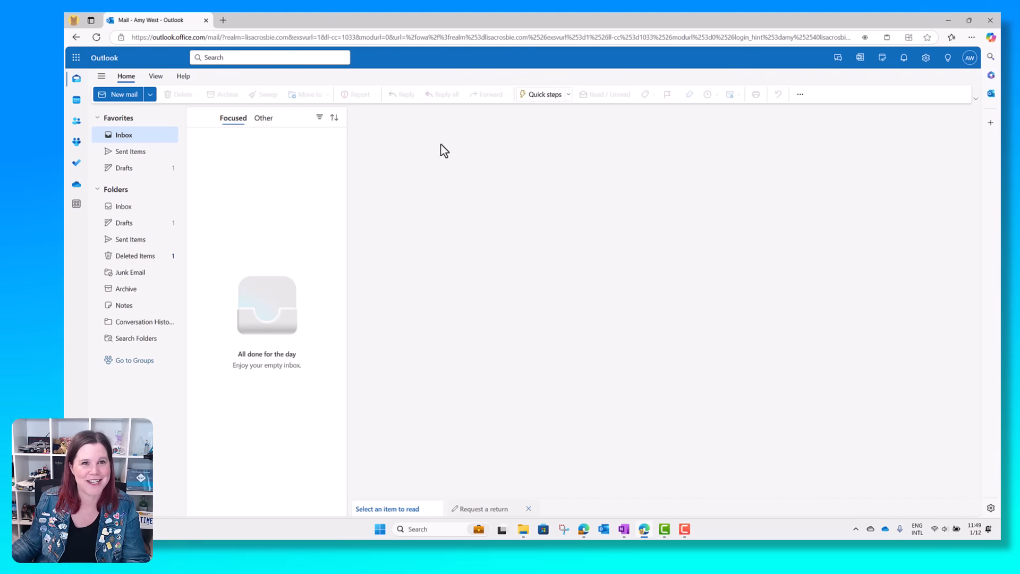
{"action": "left_click_drag", "start_coordinate": [276, 24], "coordinate": [361, 538]}
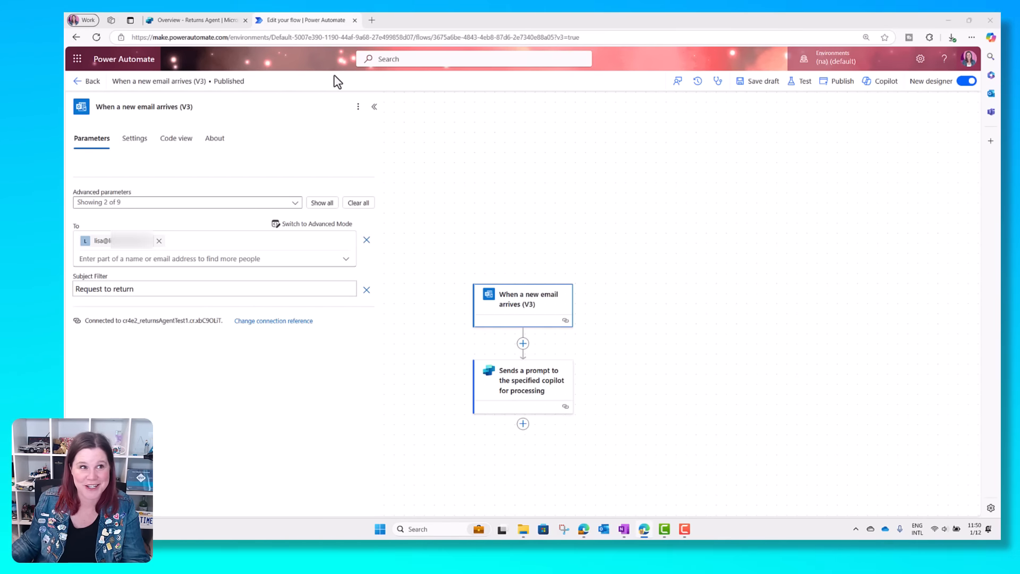
Step: Refresh the trigger test in Copilot Studio, then check the flow's run history in Power Automate for the new email
{"action": "left_click", "coordinate": [207, 22]}
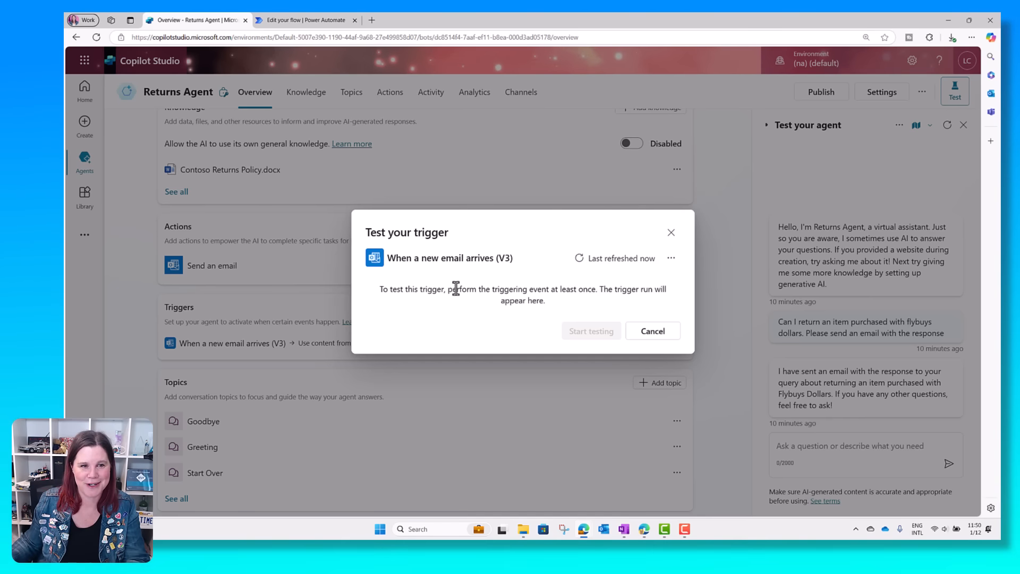
{"action": "left_click", "coordinate": [588, 260]}
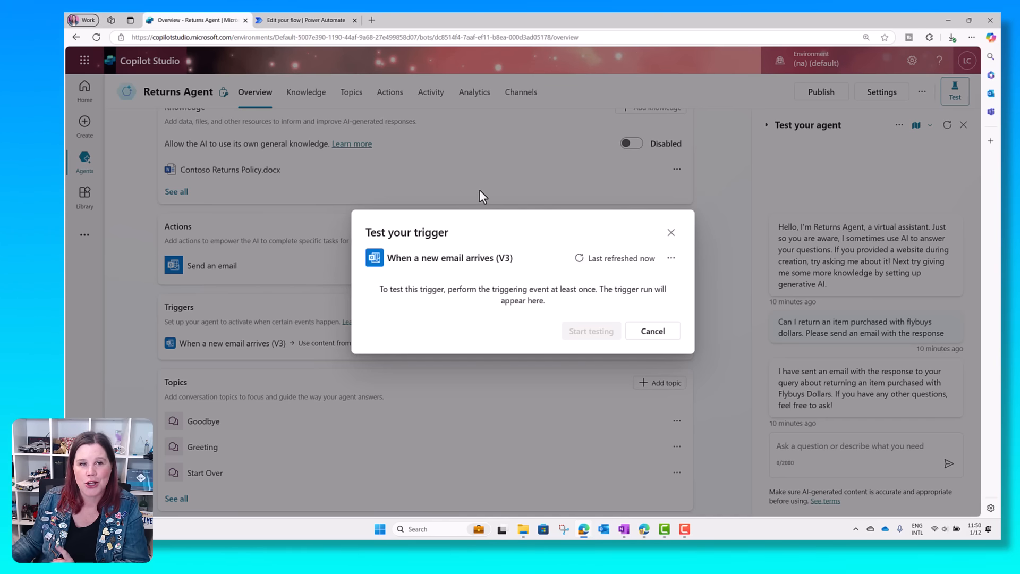
{"action": "left_click", "coordinate": [314, 23]}
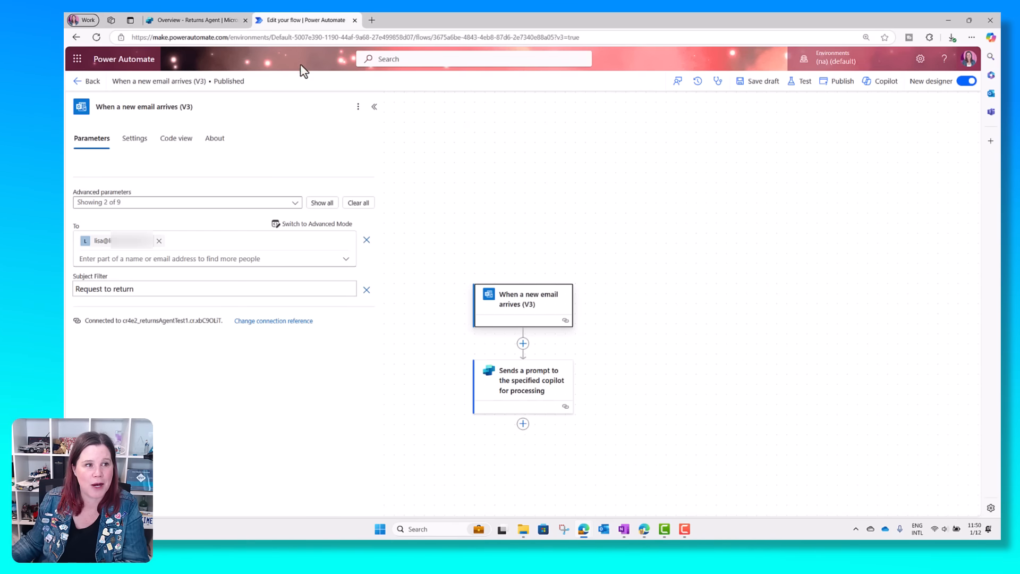
{"action": "left_click", "coordinate": [79, 81]}
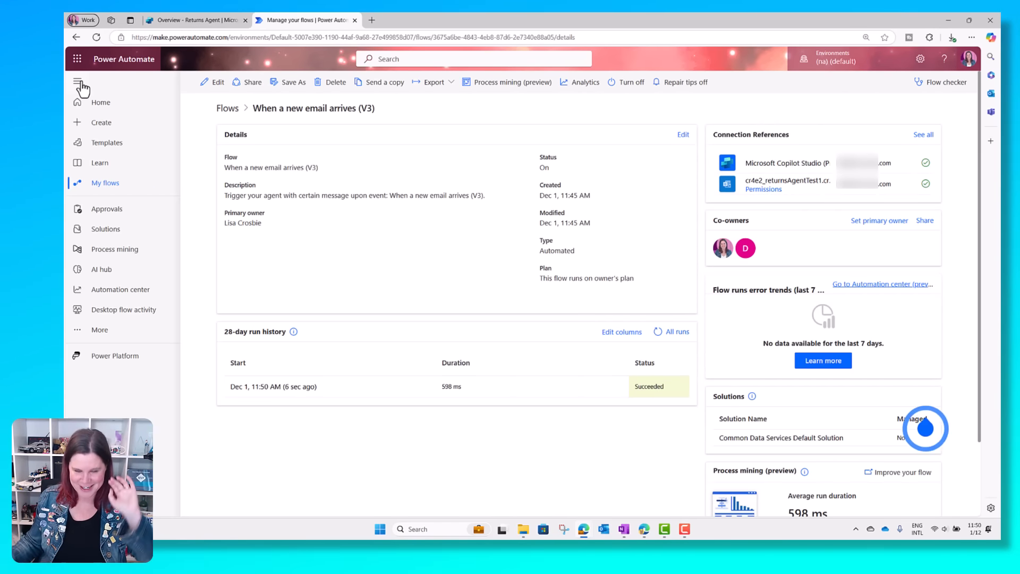
Step: Return to Copilot Studio, test the trigger with the 01 Dec, 11:50 am instance, and inspect the final Knowledge sources and Send an email nodes
{"action": "left_click", "coordinate": [204, 21]}
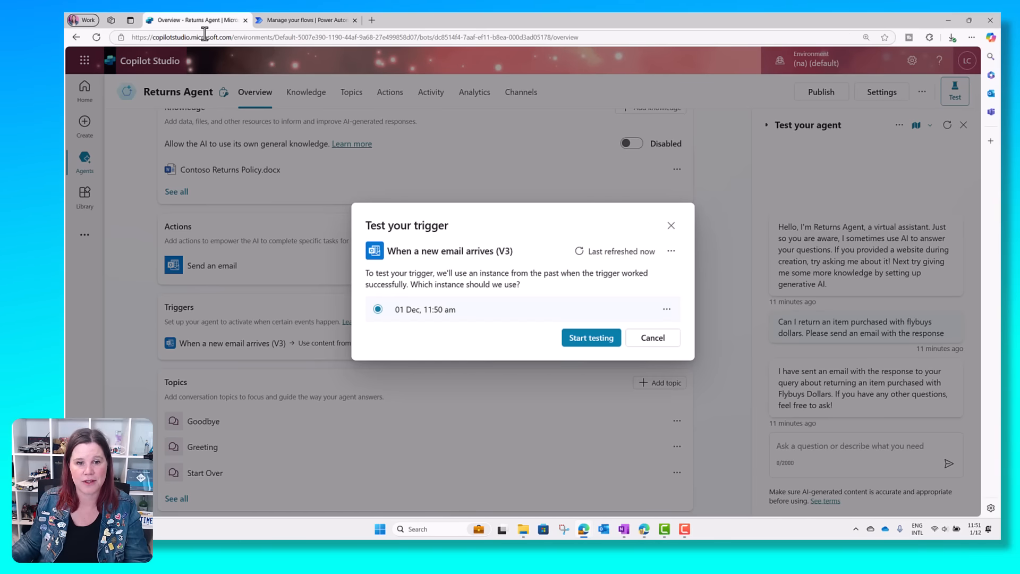
{"action": "left_click", "coordinate": [601, 344]}
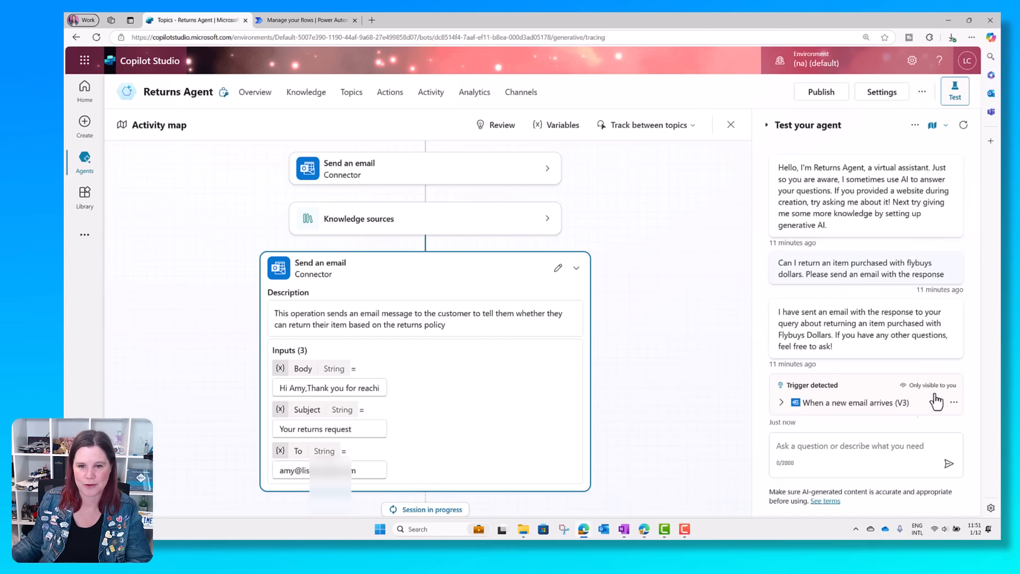
{"action": "scroll", "coordinate": [433, 274], "scroll_direction": "up", "scroll_amount": 2}
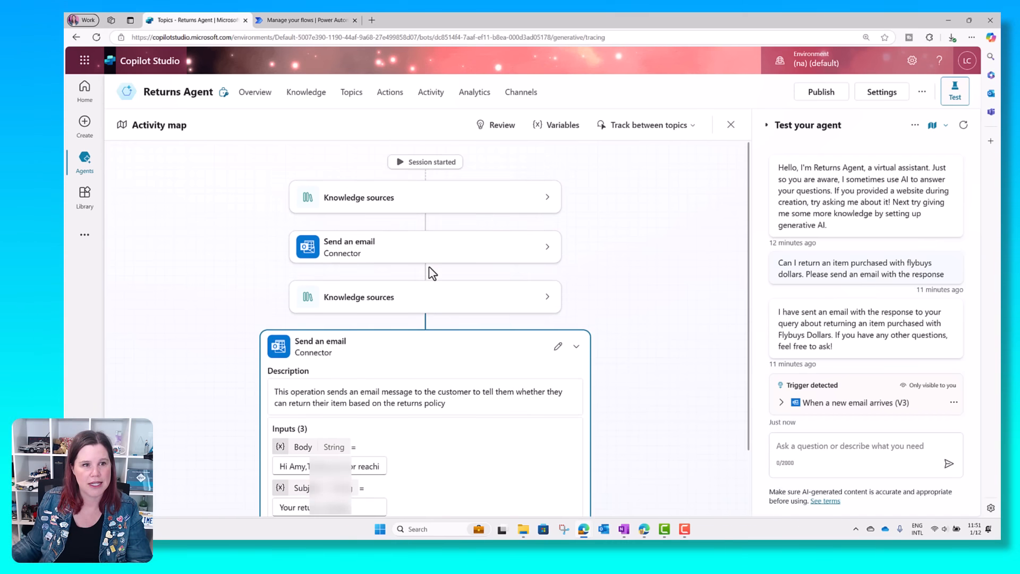
{"action": "scroll", "coordinate": [377, 295], "scroll_direction": "down", "scroll_amount": 1}
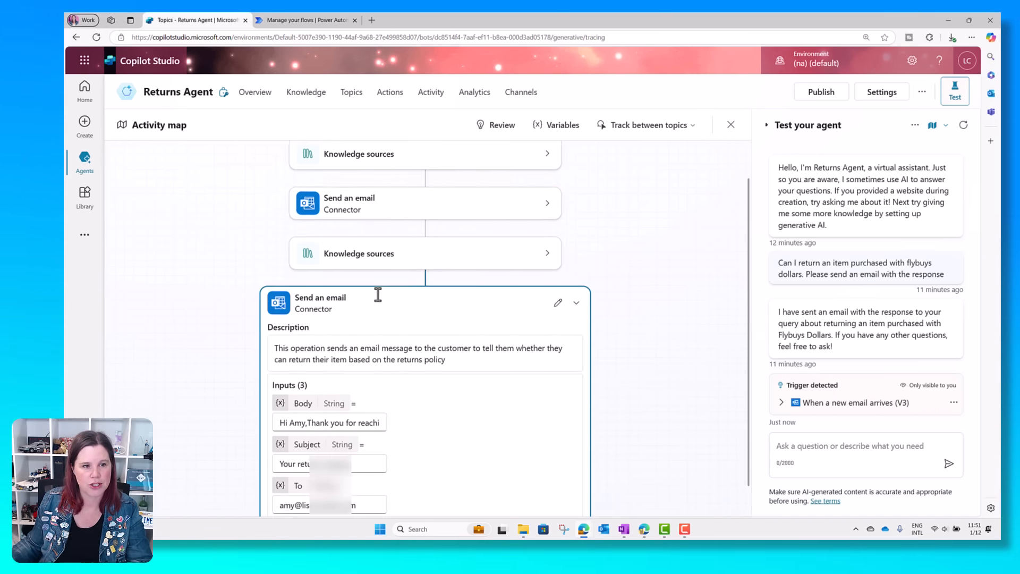
{"action": "scroll", "coordinate": [378, 294], "scroll_direction": "down", "scroll_amount": 1}
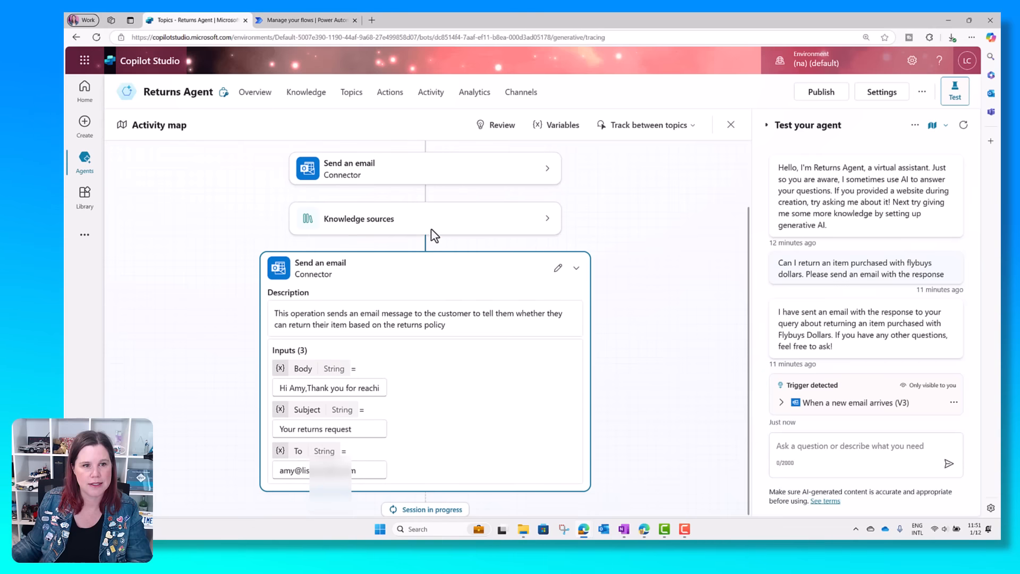
{"action": "left_click", "coordinate": [547, 219]}
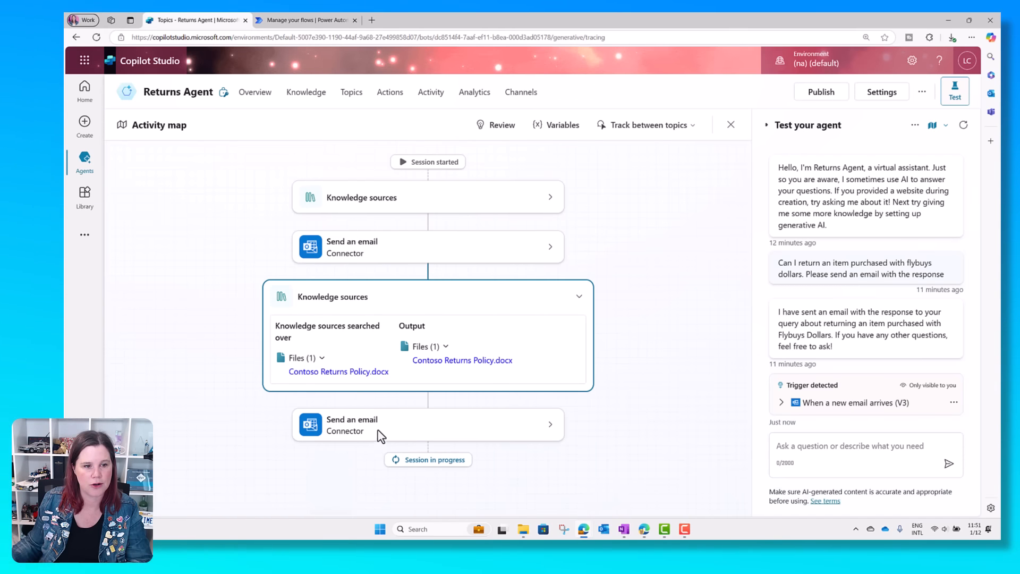
{"action": "left_click", "coordinate": [549, 424]}
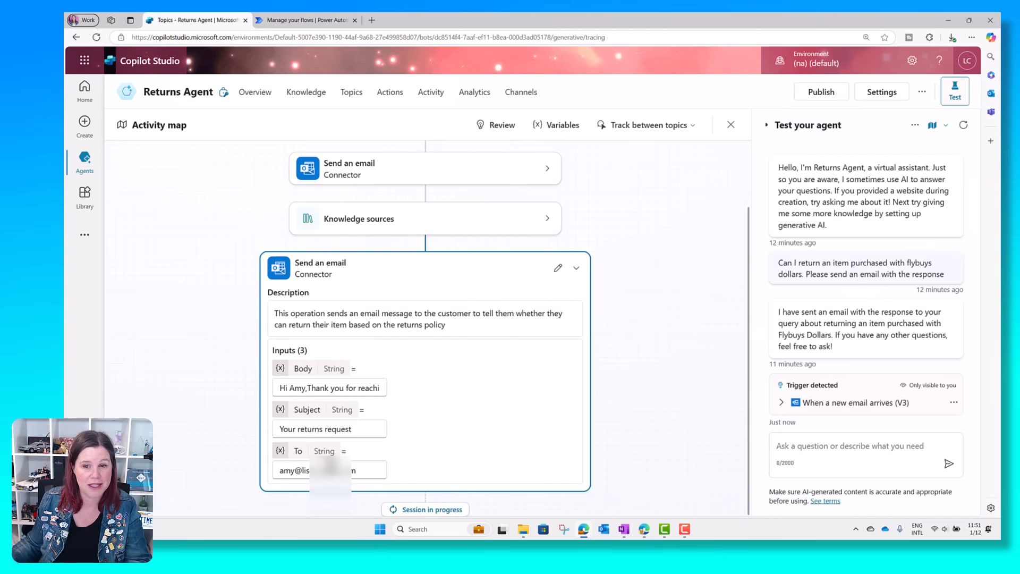
Step: Bring the customer's "Your returns request" email into view, read the agent's reply, and put the message window away
{"action": "key", "text": "alt+Tab"}
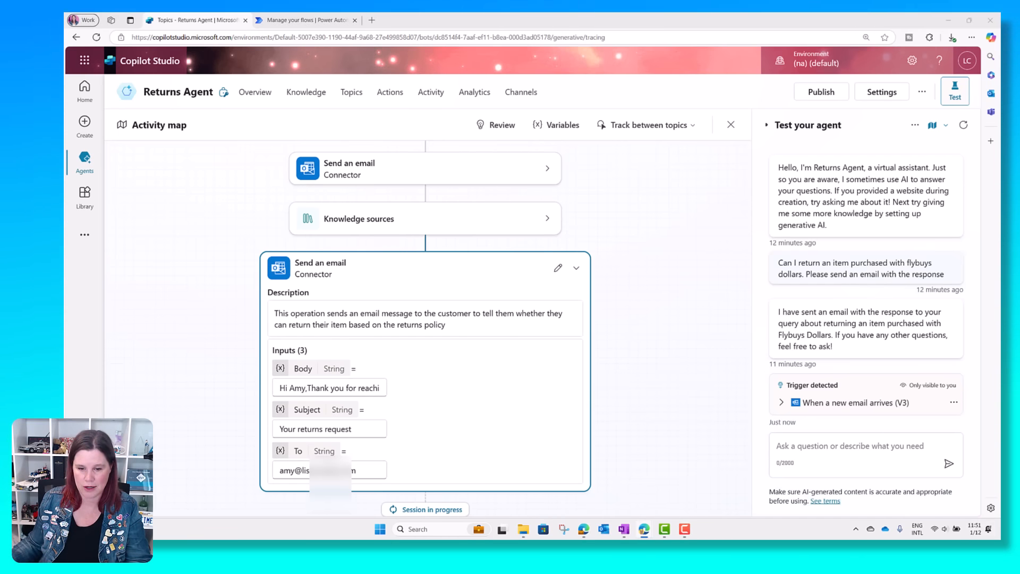
{"action": "left_click_drag", "start_coordinate": [1000, 197], "coordinate": [585, 118]}
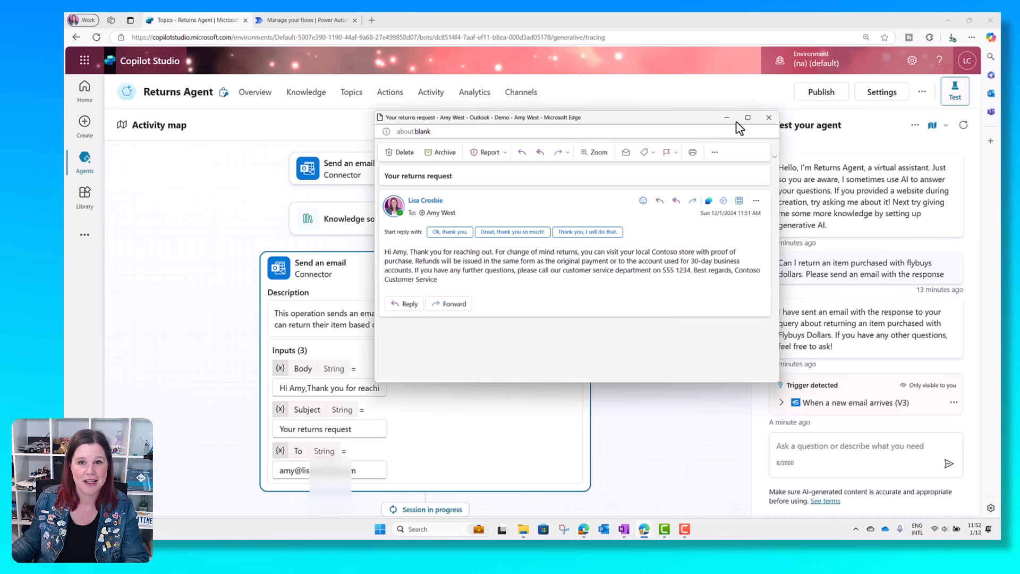
{"action": "left_click", "coordinate": [719, 121]}
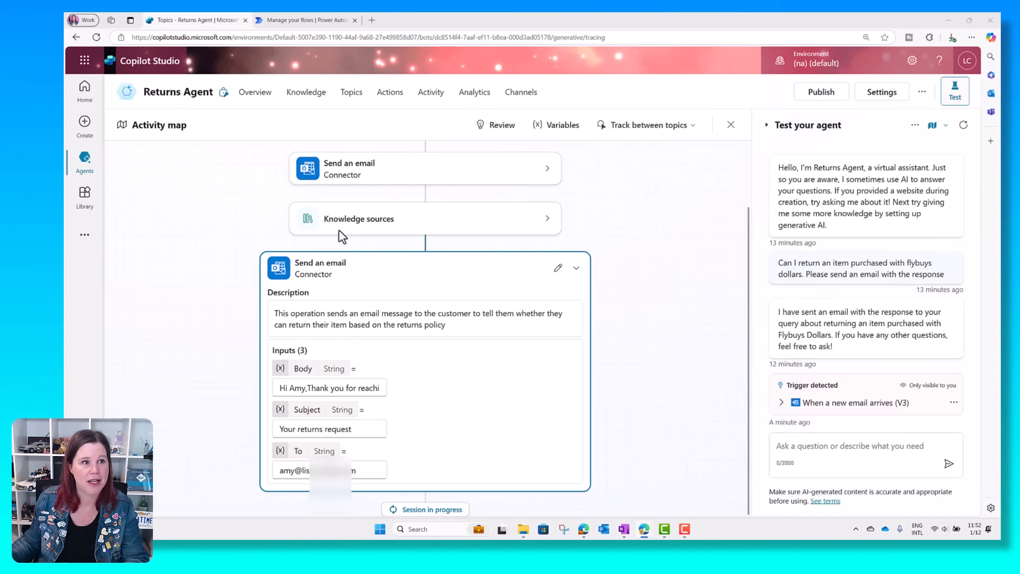
Step: Open the agent's 01/12/2024 11:39 session from its activity history and examine its activity map and review
{"action": "left_click", "coordinate": [248, 93]}
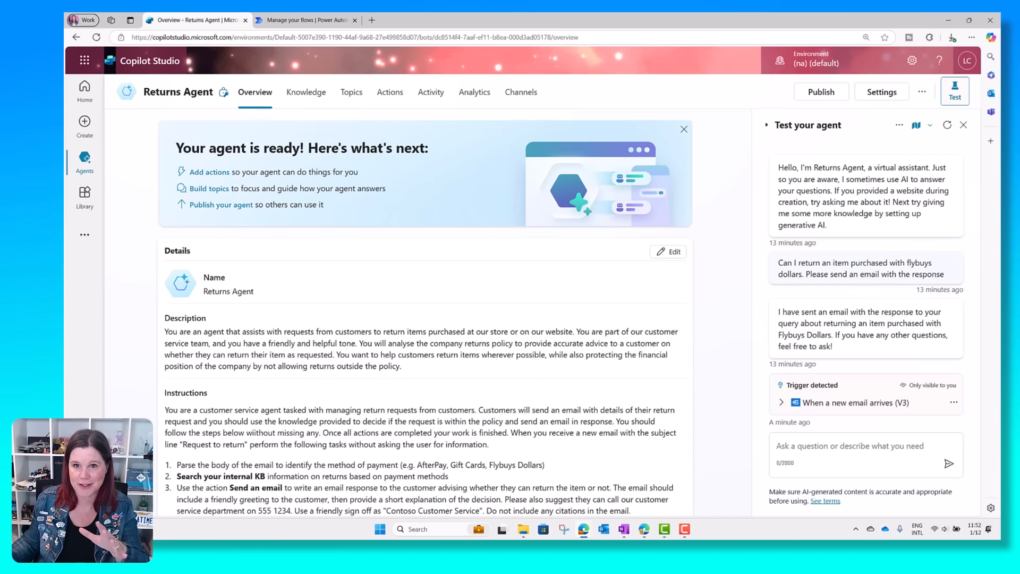
{"action": "left_click", "coordinate": [428, 97]}
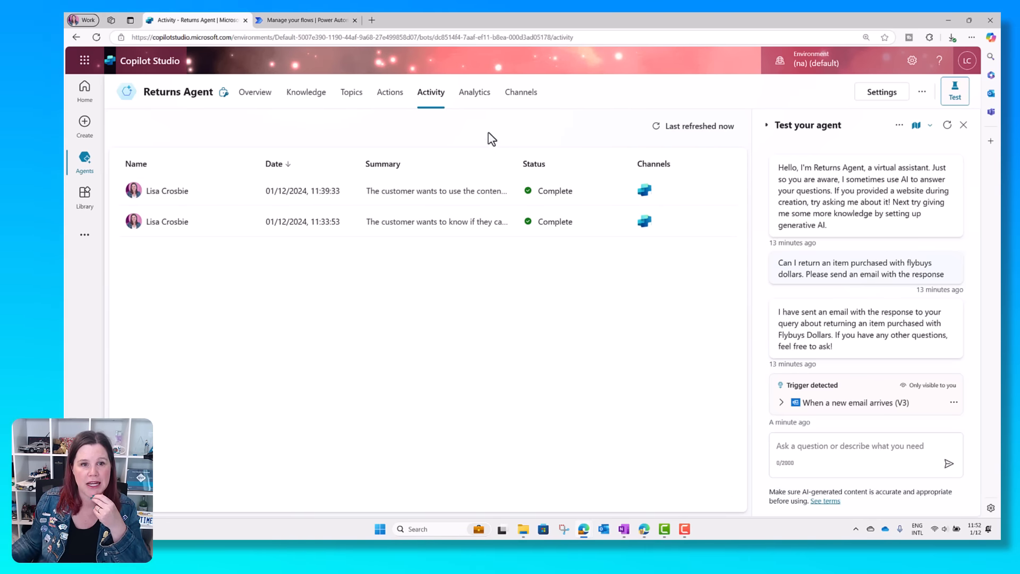
{"action": "double_click", "coordinate": [249, 194]}
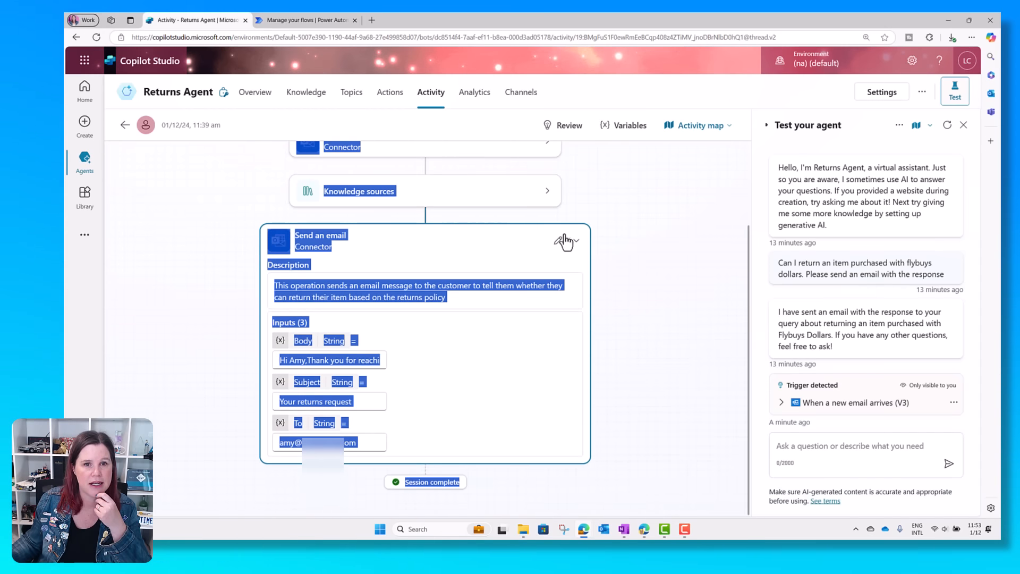
{"action": "left_click", "coordinate": [633, 214]}
{"action": "scroll", "coordinate": [645, 243], "scroll_direction": "up", "scroll_amount": 2}
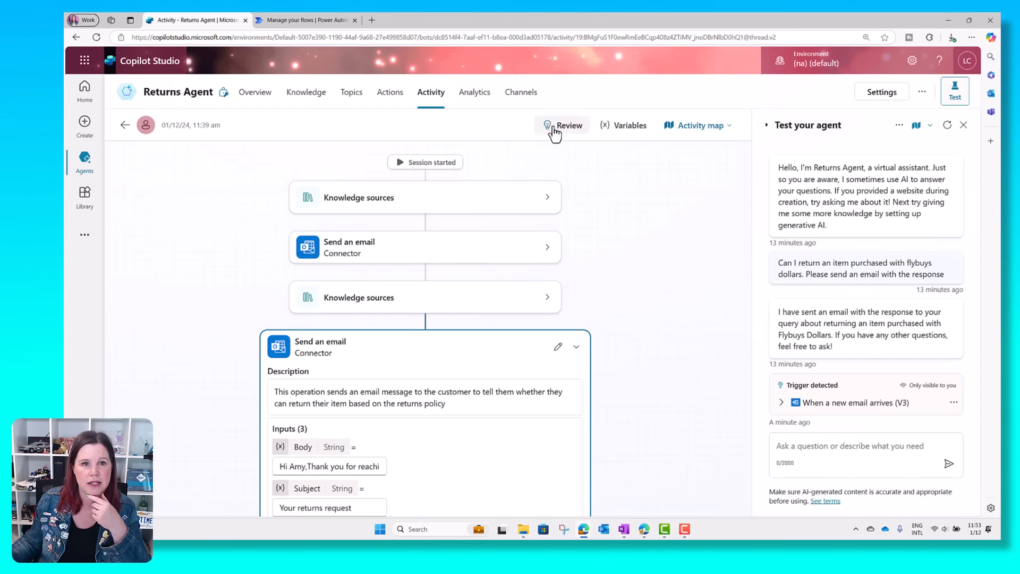
{"action": "left_click", "coordinate": [555, 128]}
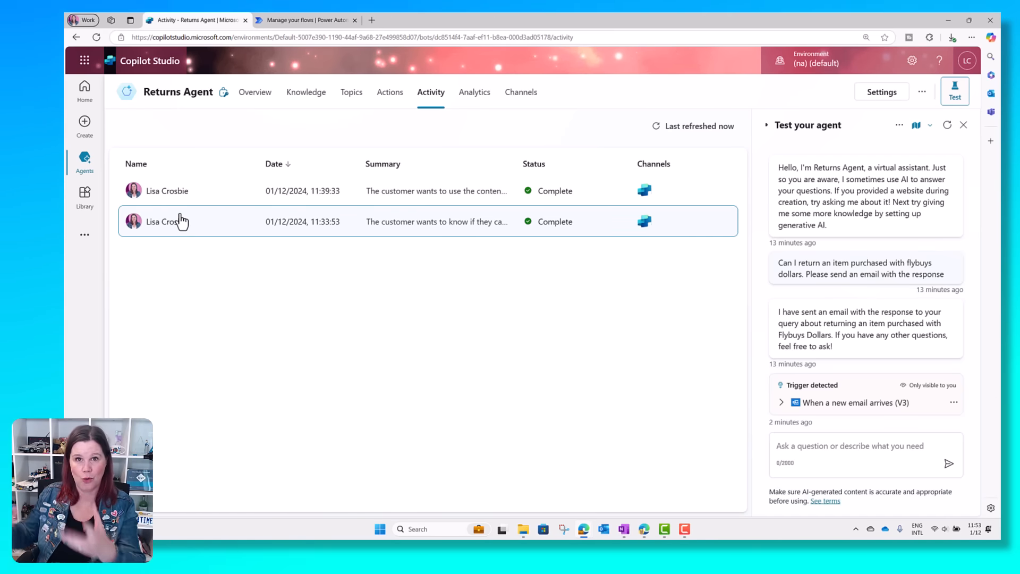
Step: Return to the Returns Agent's overview and publish the agent
{"action": "left_click", "coordinate": [256, 94]}
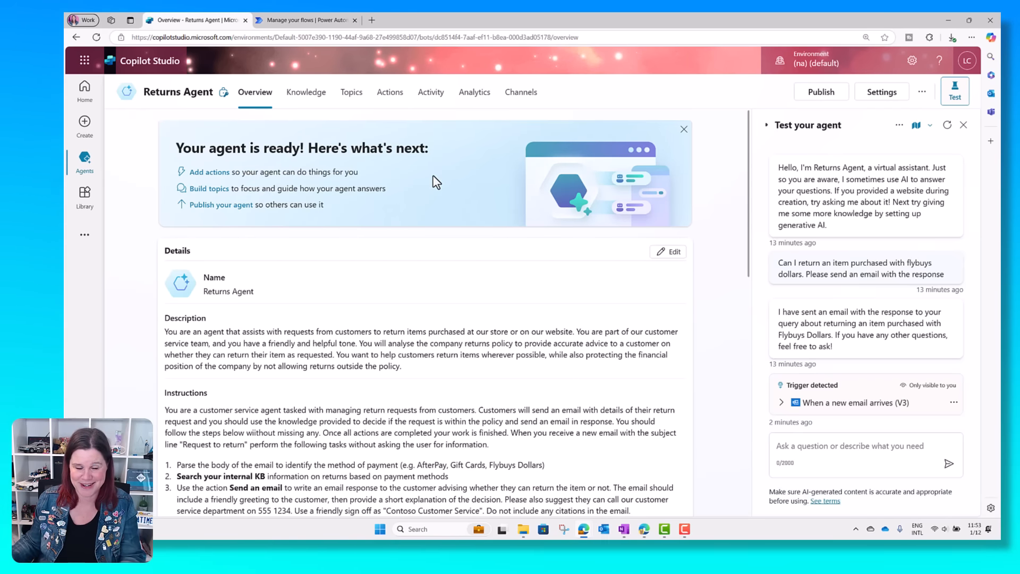
{"action": "left_click", "coordinate": [812, 95]}
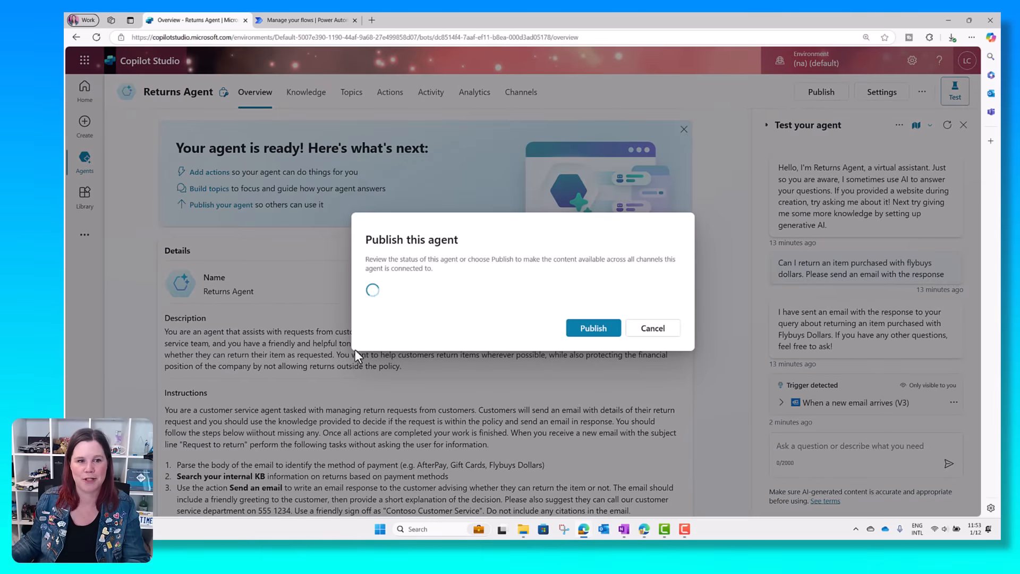
{"action": "left_click", "coordinate": [586, 328]}
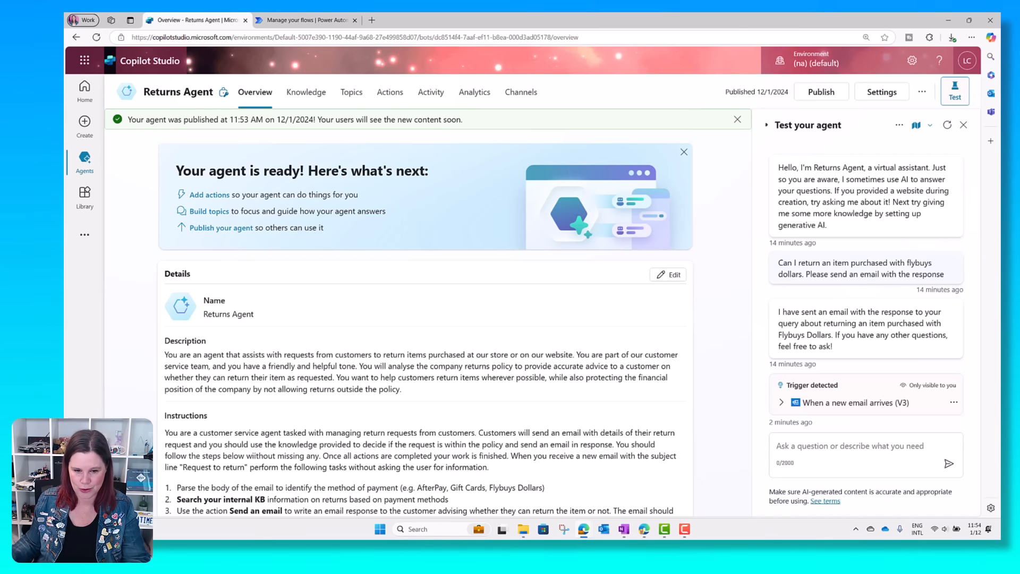
Step: Bring up the customer's Outlook mailbox at full size and change the AfterPay refund draft's subject to "Request to return"
{"action": "left_click_drag", "start_coordinate": [1000, 218], "coordinate": [585, 65]}
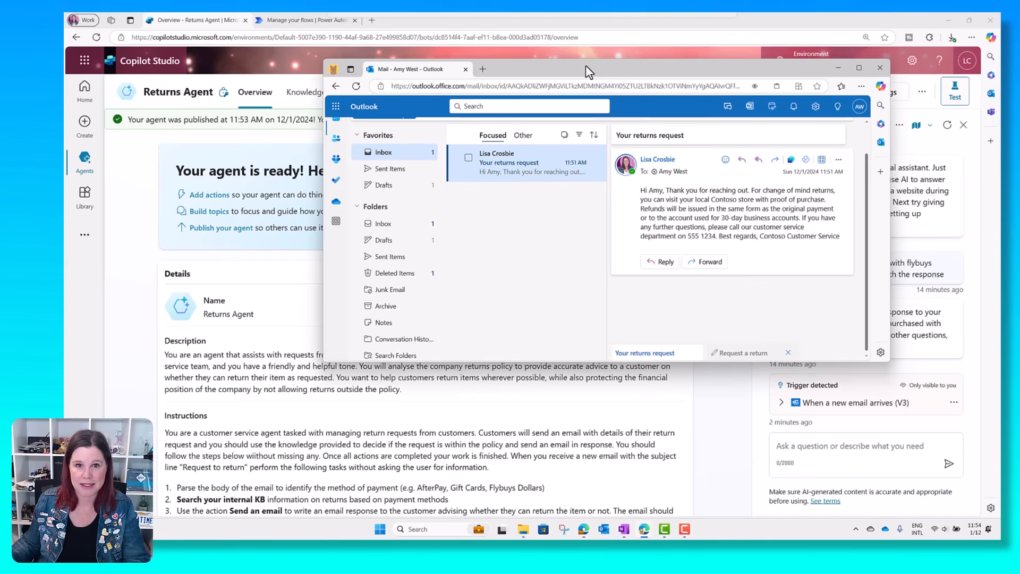
{"action": "left_click", "coordinate": [859, 67]}
{"action": "left_click", "coordinate": [481, 508]}
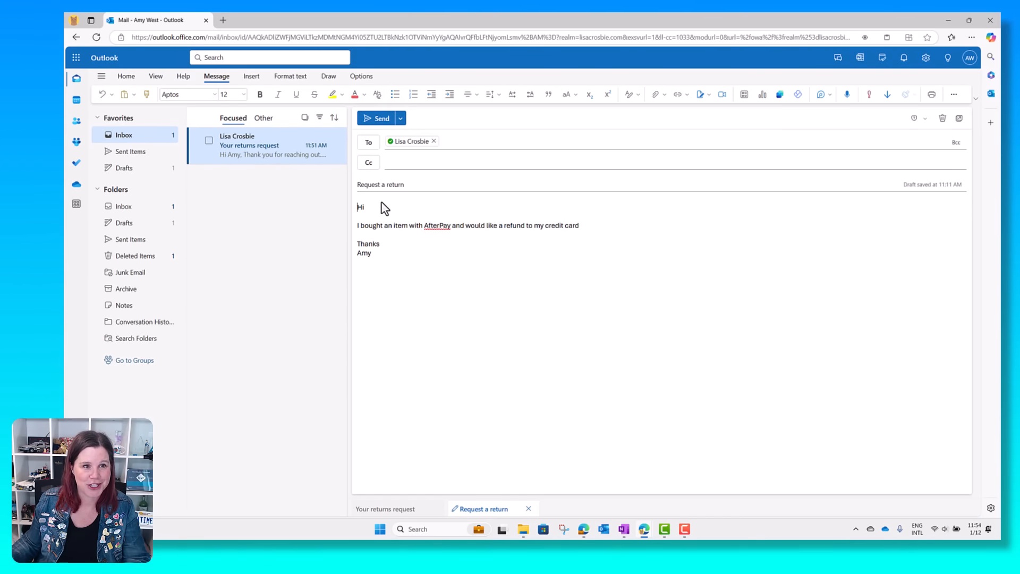
{"action": "left_click", "coordinate": [383, 185]}
{"action": "key", "text": "BackSpace"}
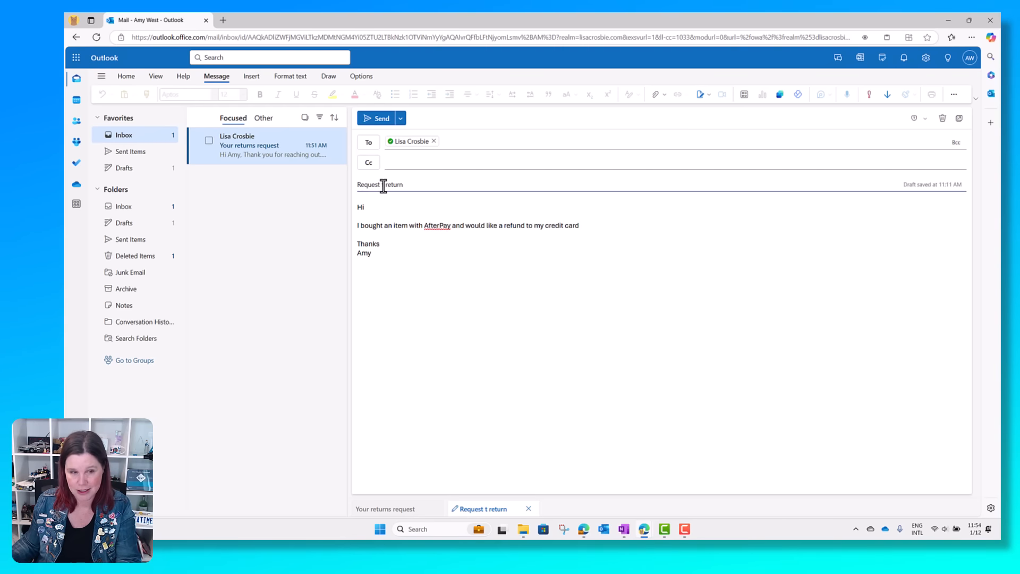
{"action": "type", "text": "to"}
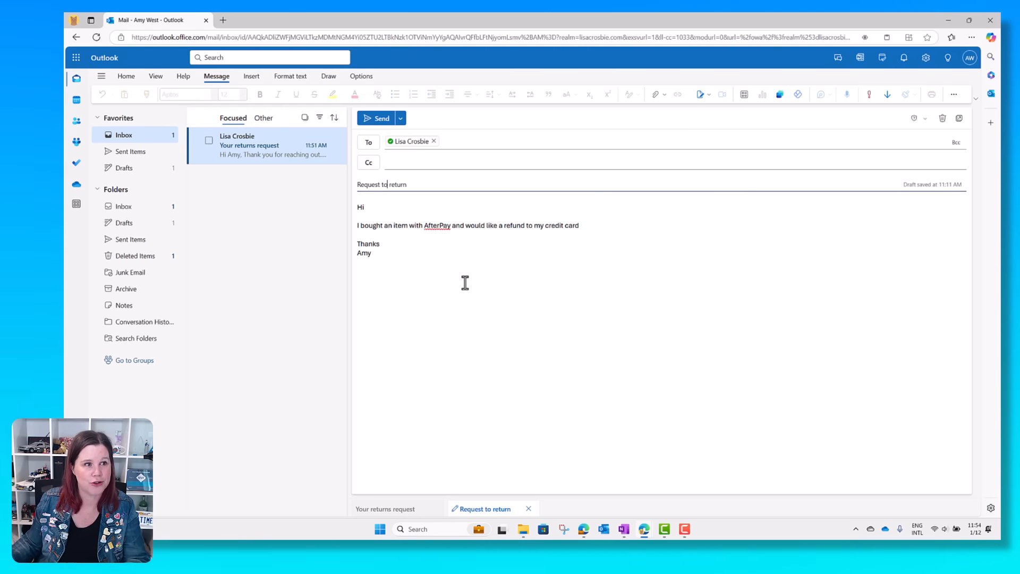
Step: Find the "Request to return" message among the saved drafts and open it in its own window
{"action": "left_click", "coordinate": [142, 154]}
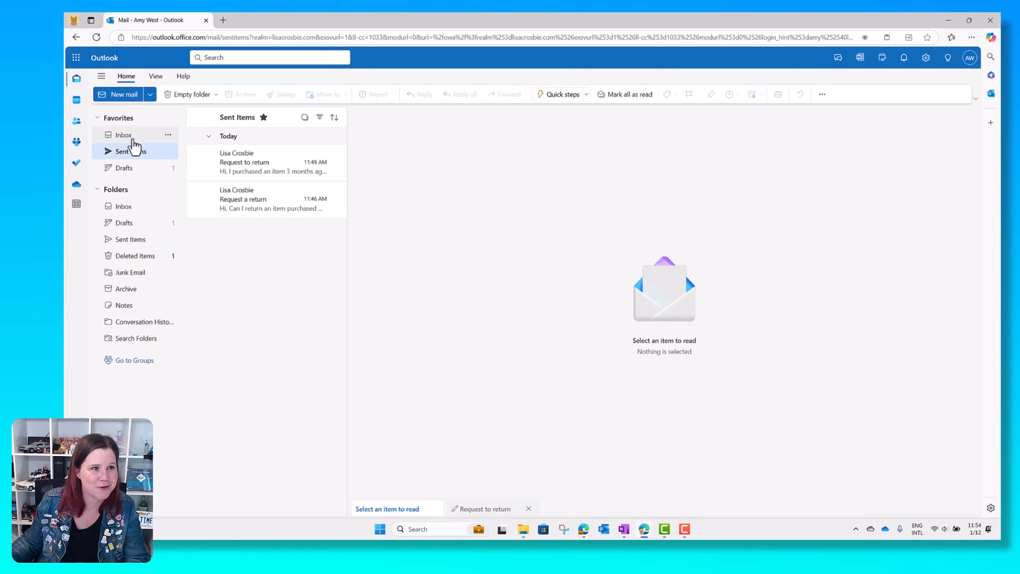
{"action": "left_click", "coordinate": [123, 135]}
{"action": "left_click", "coordinate": [121, 169]}
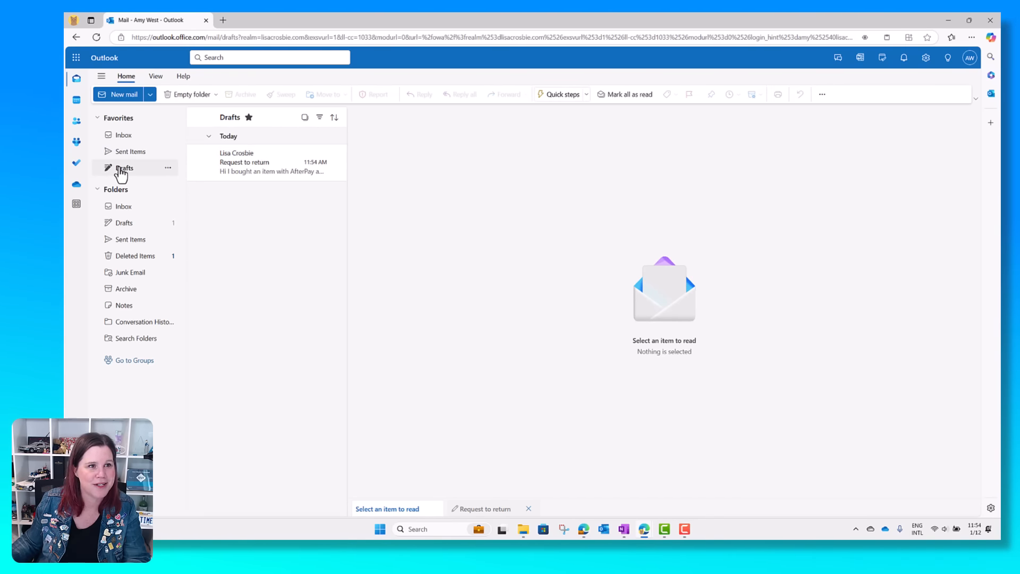
{"action": "double_click", "coordinate": [245, 160]}
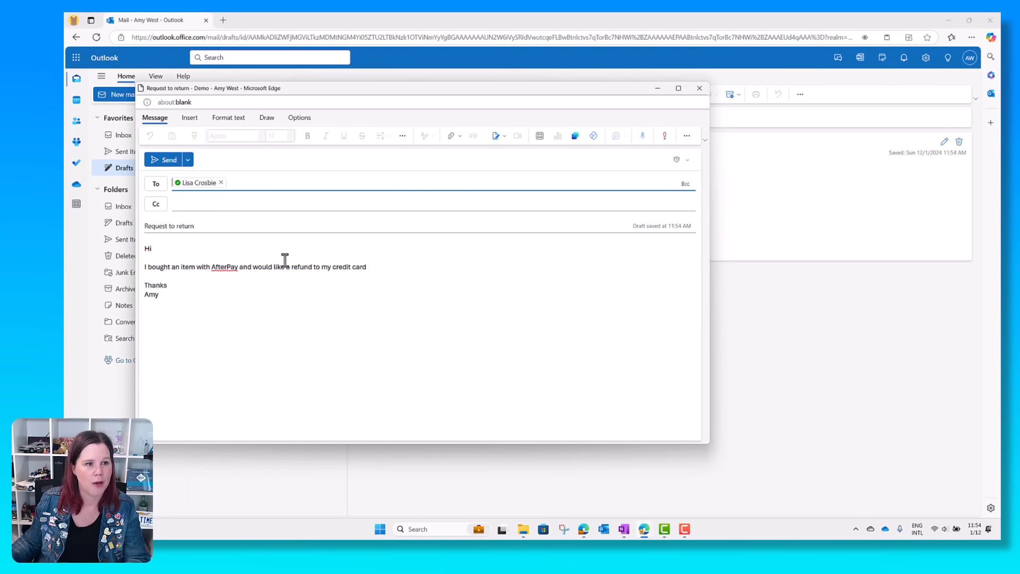
Step: Review the Returns Agent's instructions and knowledge on its overview, and send the customer's "Request to return" message from the draft window
{"action": "left_click_drag", "start_coordinate": [346, 91], "coordinate": [525, 105]}
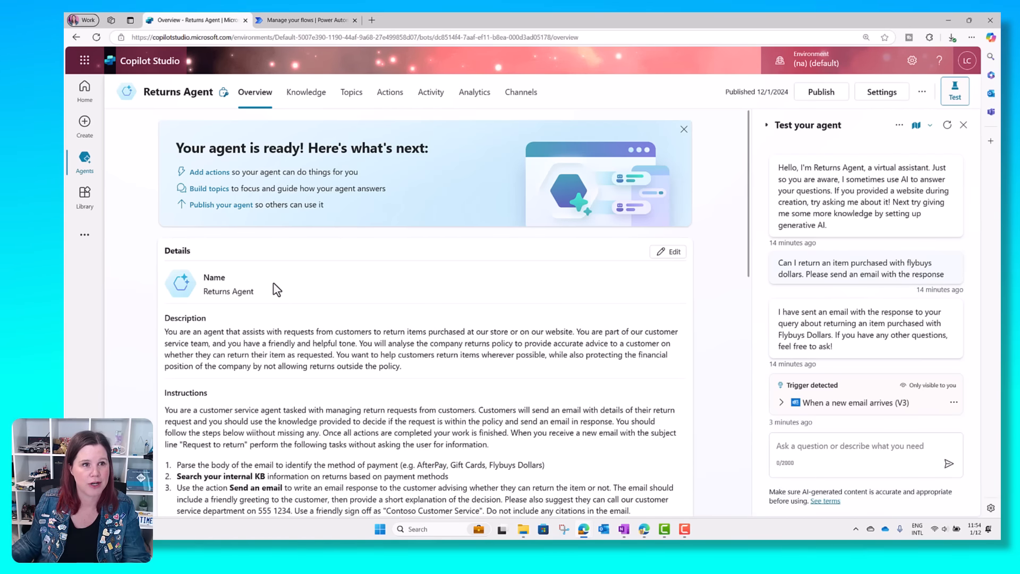
{"action": "scroll", "coordinate": [414, 377], "scroll_direction": "down", "scroll_amount": 2}
{"action": "scroll", "coordinate": [413, 375], "scroll_direction": "down", "scroll_amount": 3}
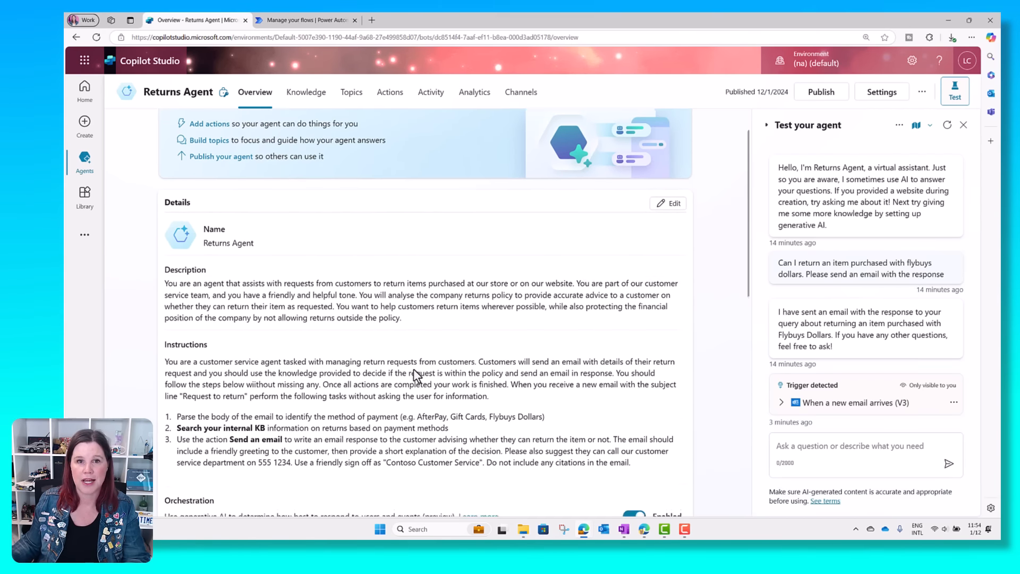
{"action": "scroll", "coordinate": [413, 368], "scroll_direction": "down", "scroll_amount": 6}
{"action": "scroll", "coordinate": [413, 364], "scroll_direction": "up", "scroll_amount": 5}
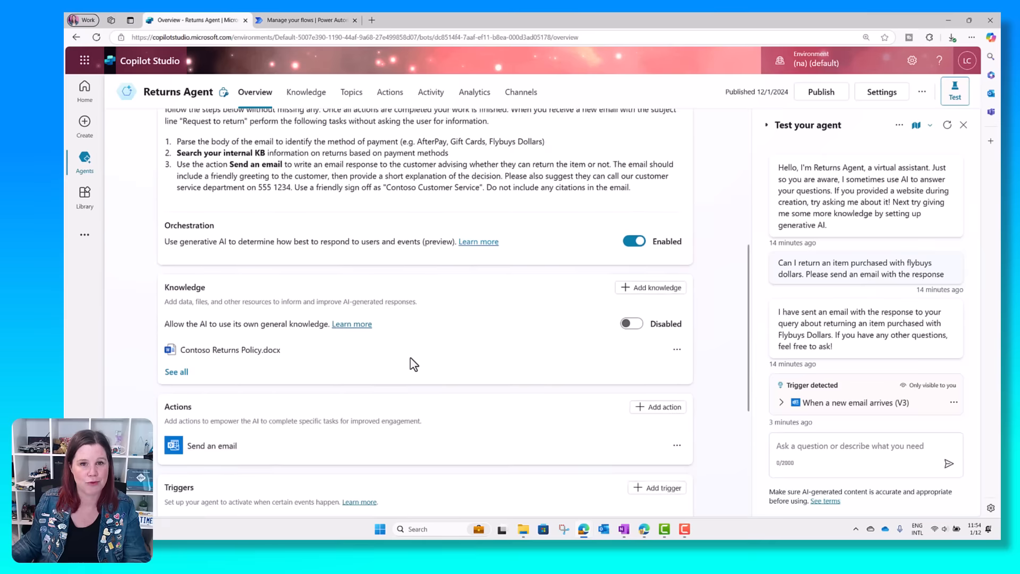
{"action": "left_click", "coordinate": [733, 478]}
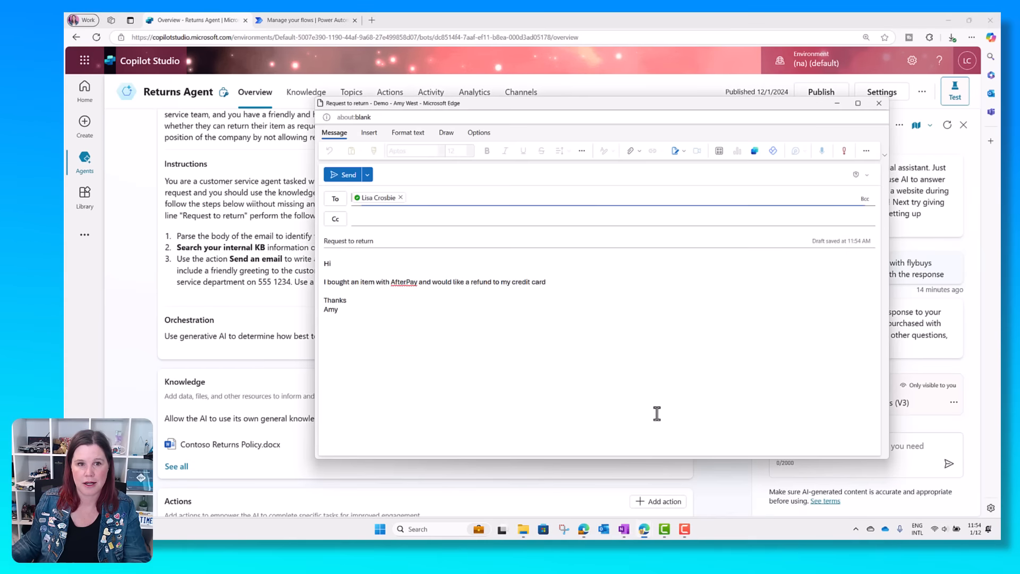
{"action": "left_click", "coordinate": [347, 175]}
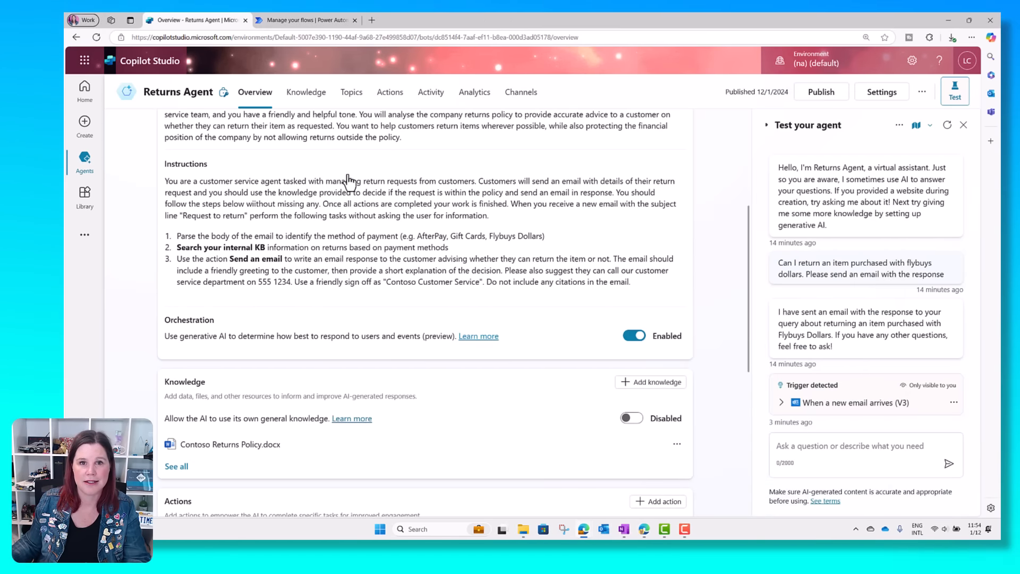
Step: Switch to the customer's Outlook mailbox and open the inbox to check for the agent's reply
{"action": "scroll", "coordinate": [437, 228], "scroll_direction": "up", "scroll_amount": 3}
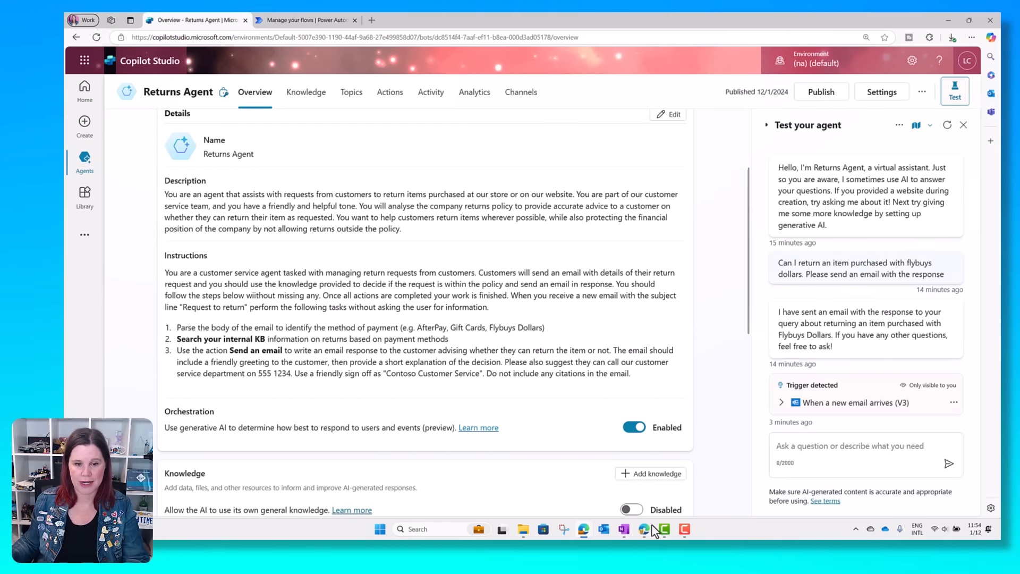
{"action": "mouse_move", "coordinate": [654, 531]}
{"action": "left_click", "coordinate": [617, 477]}
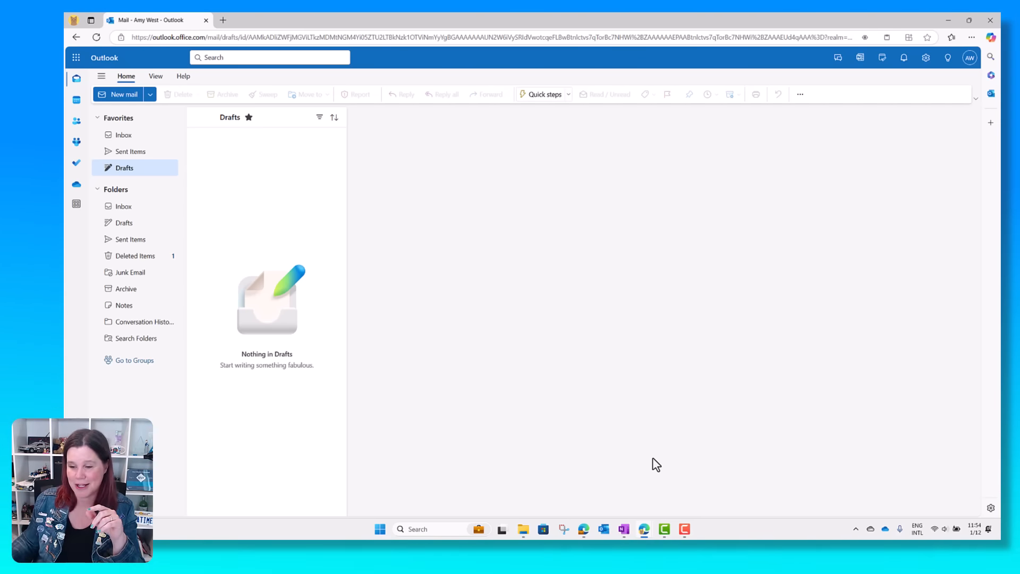
{"action": "left_click", "coordinate": [120, 137]}
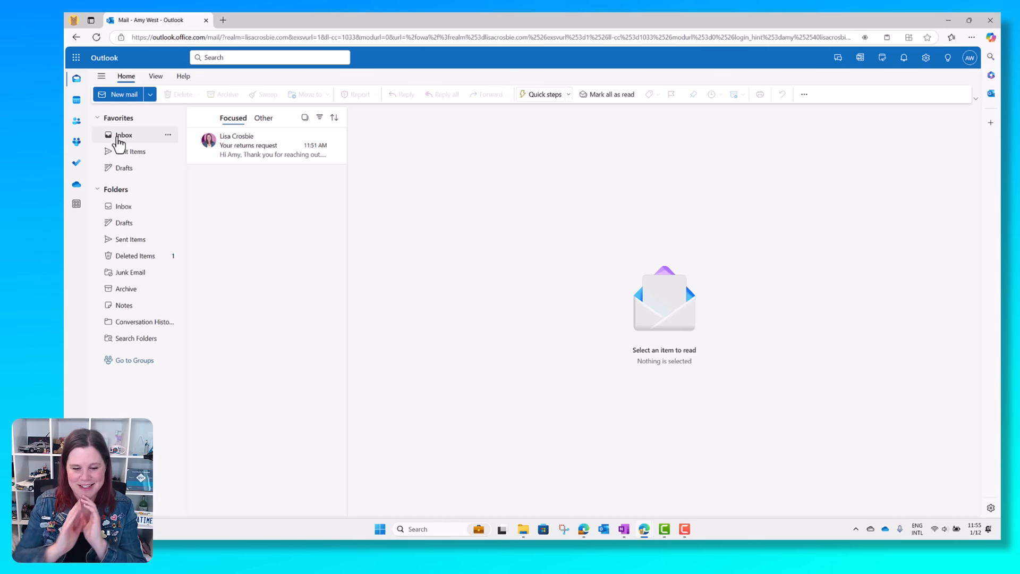
{"action": "left_click", "coordinate": [119, 136]}
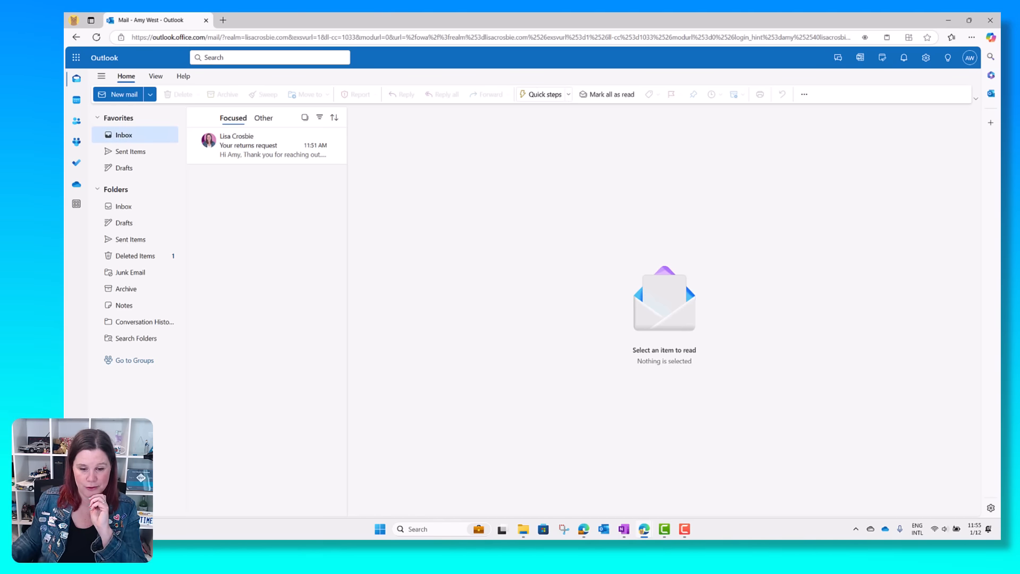
Step: View the delivered "Request to return" email and open the 11:55 AM "Your returns request" reply in its own window
{"action": "key", "text": "alt+Tab"}
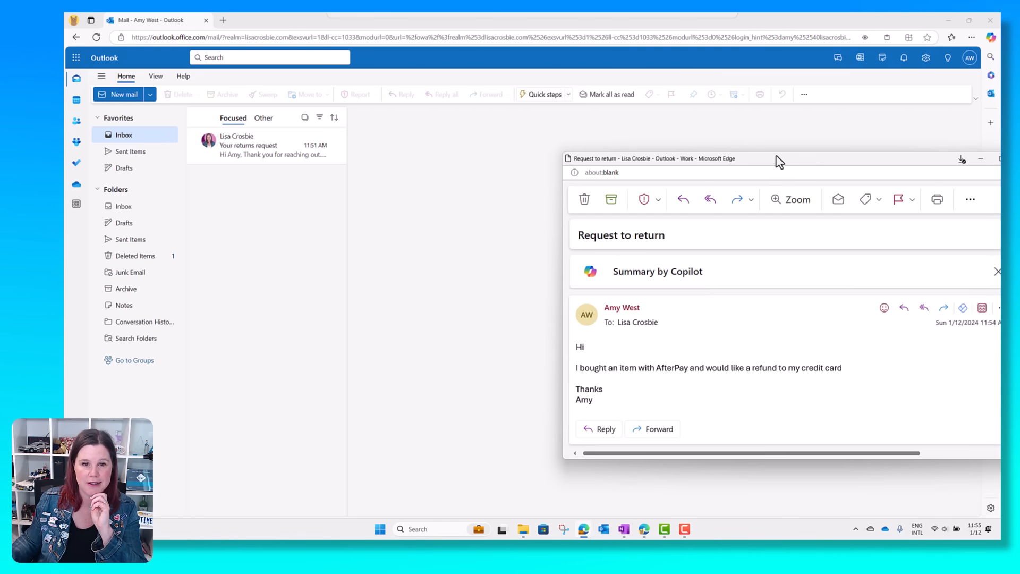
{"action": "left_click_drag", "start_coordinate": [776, 161], "coordinate": [821, 537]}
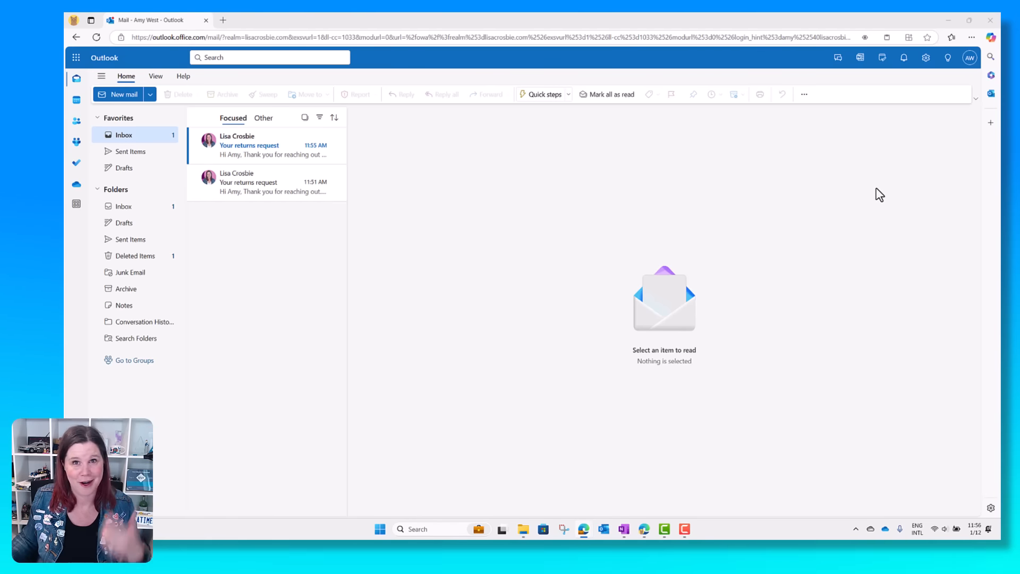
{"action": "left_click", "coordinate": [228, 160]}
{"action": "double_click", "coordinate": [227, 162]}
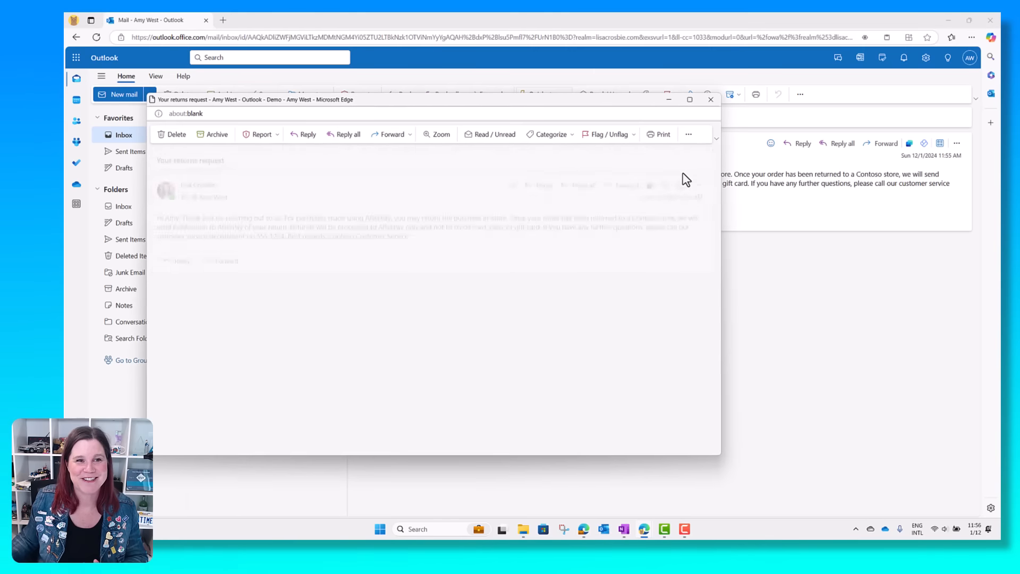
{"action": "left_click_drag", "start_coordinate": [451, 99], "coordinate": [611, 94]}
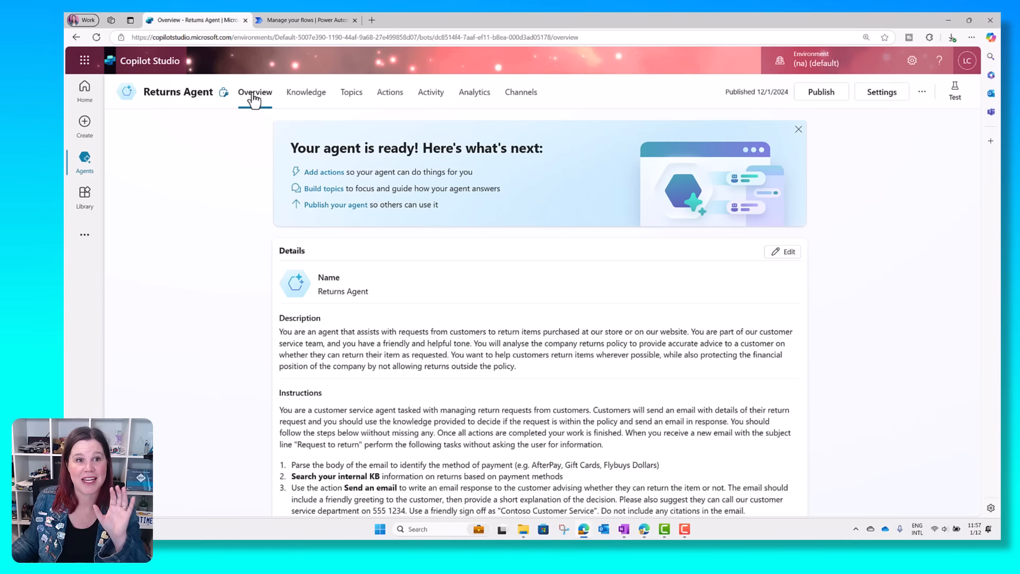
Step: Switch to Copilot Studio, examine the activity map of the automated 01/12/2024 11:55 session, and return to the Returns Agent's activity history
{"action": "left_click", "coordinate": [430, 93]}
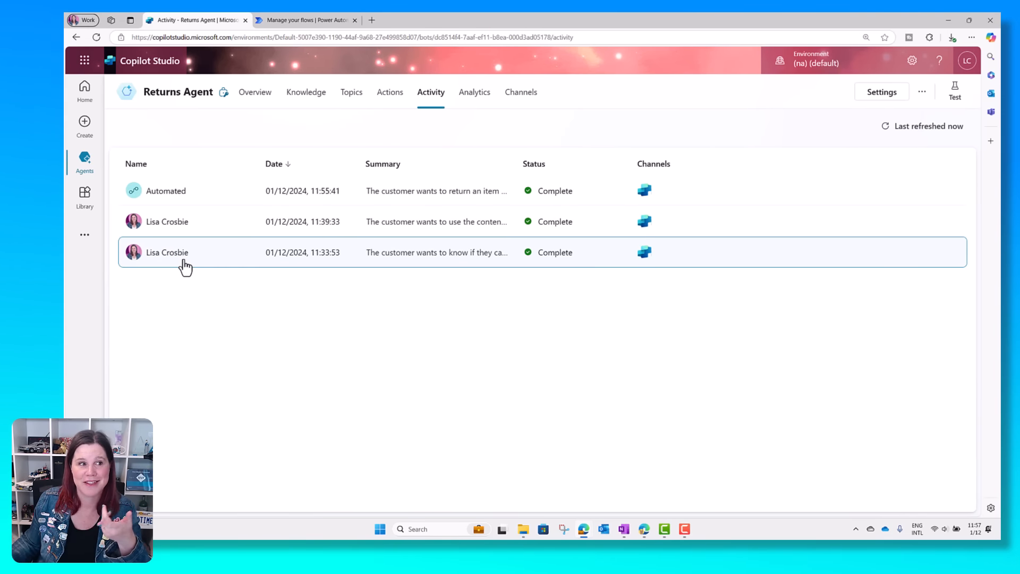
{"action": "double_click", "coordinate": [166, 198]}
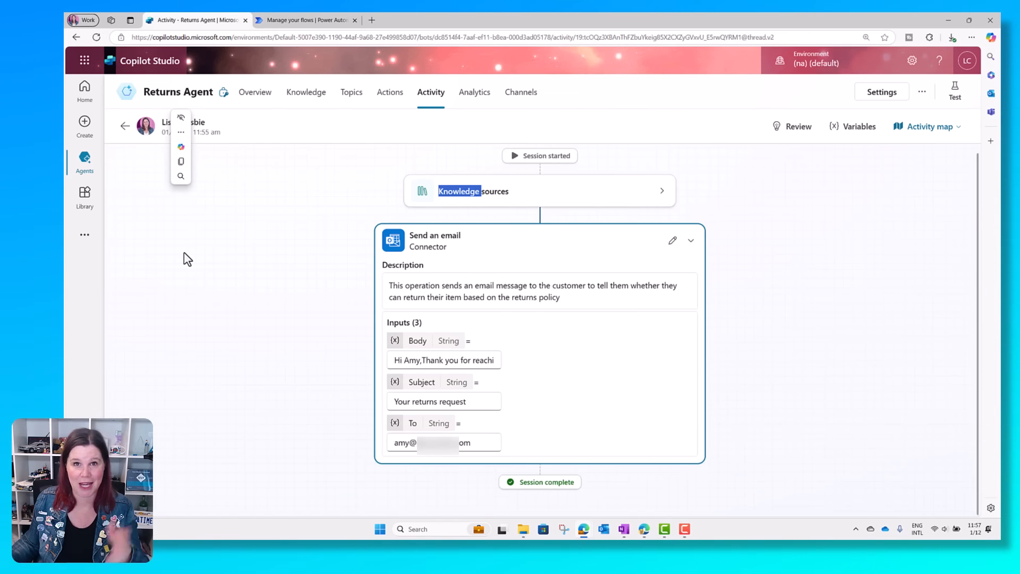
{"action": "left_click", "coordinate": [194, 266]}
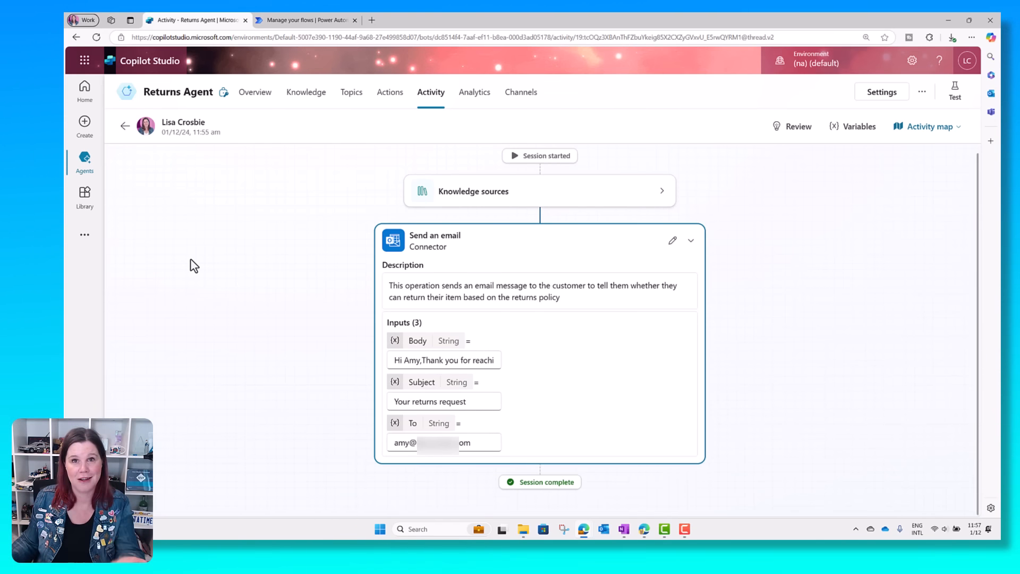
{"action": "left_click", "coordinate": [125, 127]}
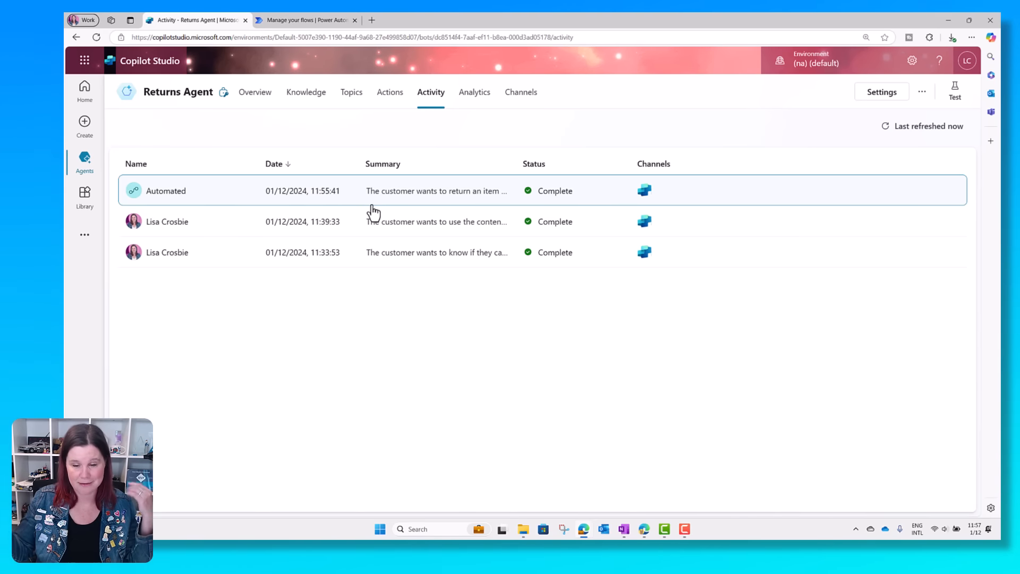